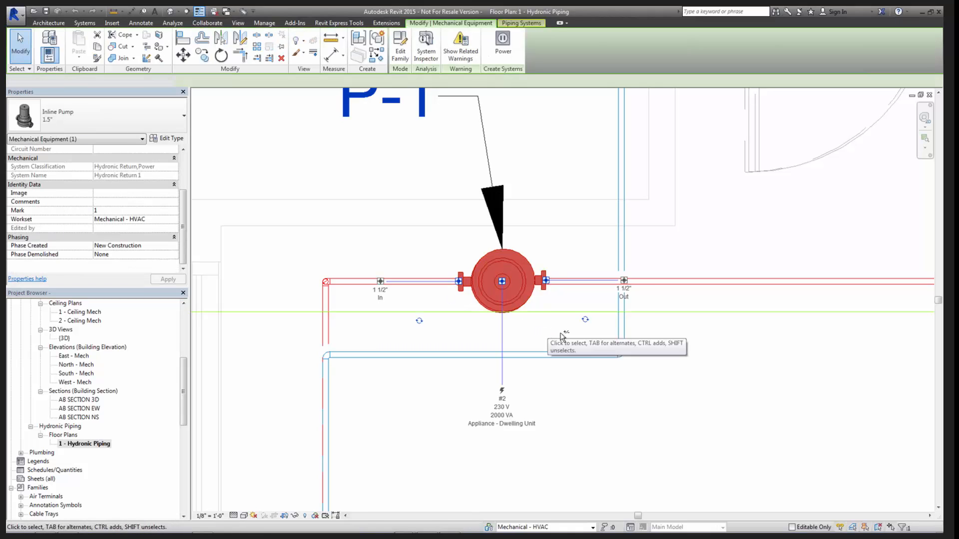
- Examine the inline pump and its pipe connections in the FLOW CHECK 3D view, then return to the Hydronic Piping floor plan
key(ctrl+Tab)
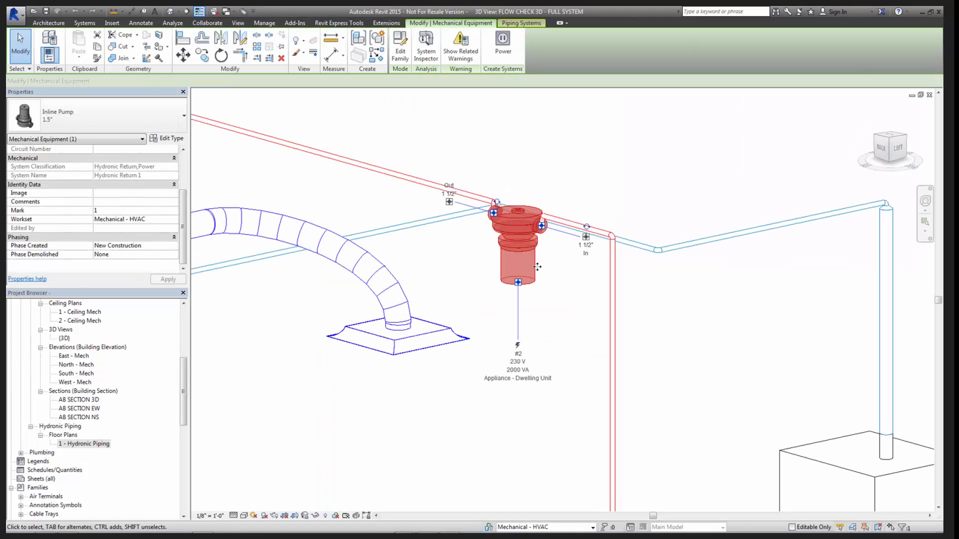
mouse_move(543, 296)
middle_down()
mouse_move(582, 307)
mouse_move(590, 299)
mouse_move(611, 320)
mouse_move(591, 314)
middle_up()
key(ctrl+Tab)
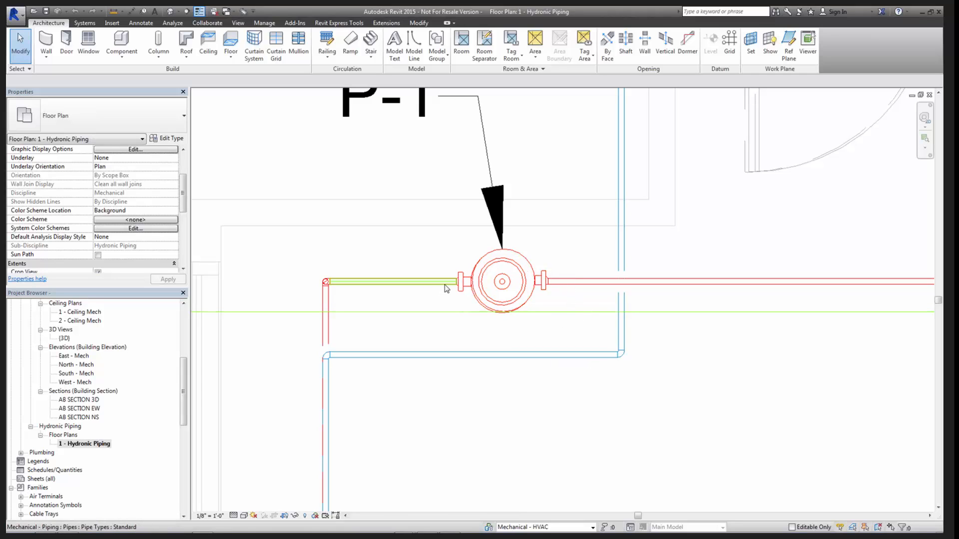
- Move the section line in the floor plan just clear of the pump and open its section view
scroll(558, 282, up, 3)
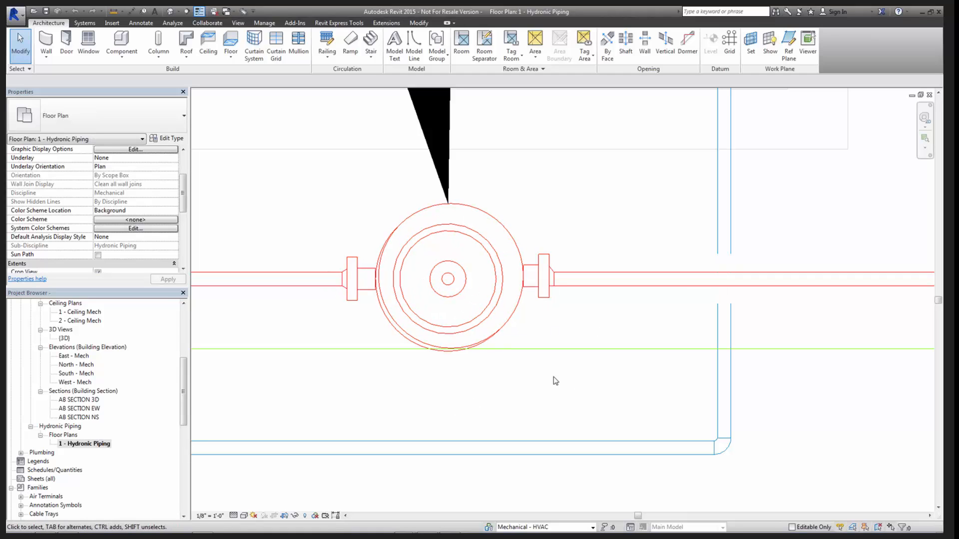
click(533, 349)
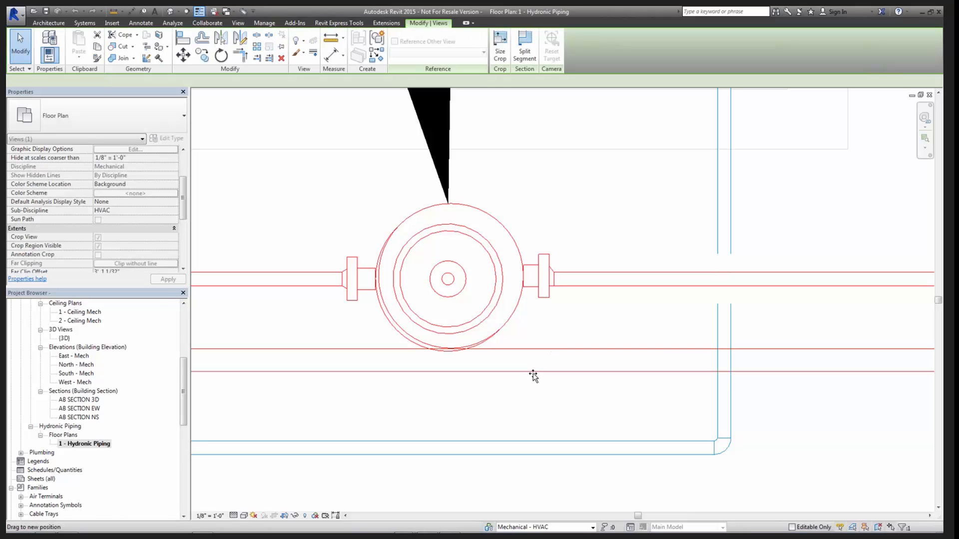
right_click(526, 378)
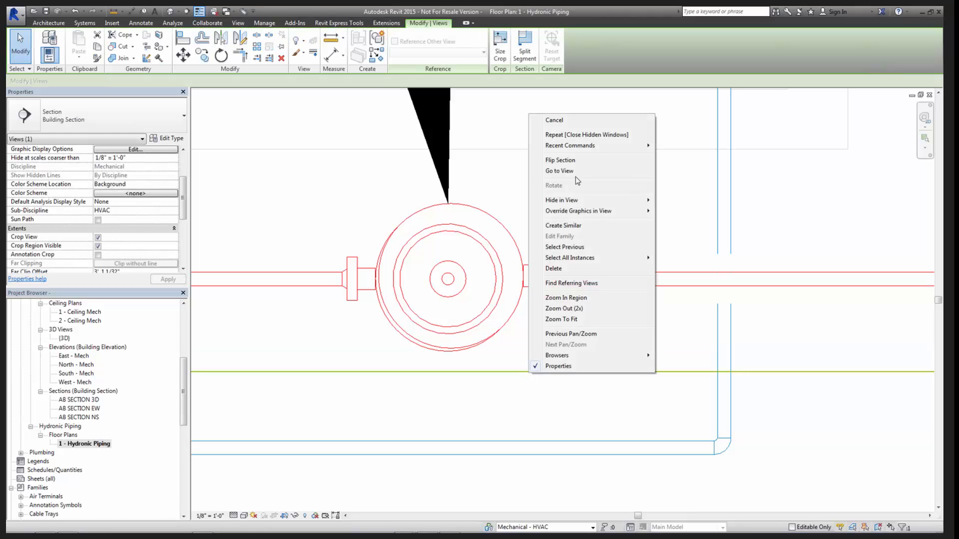
click(573, 171)
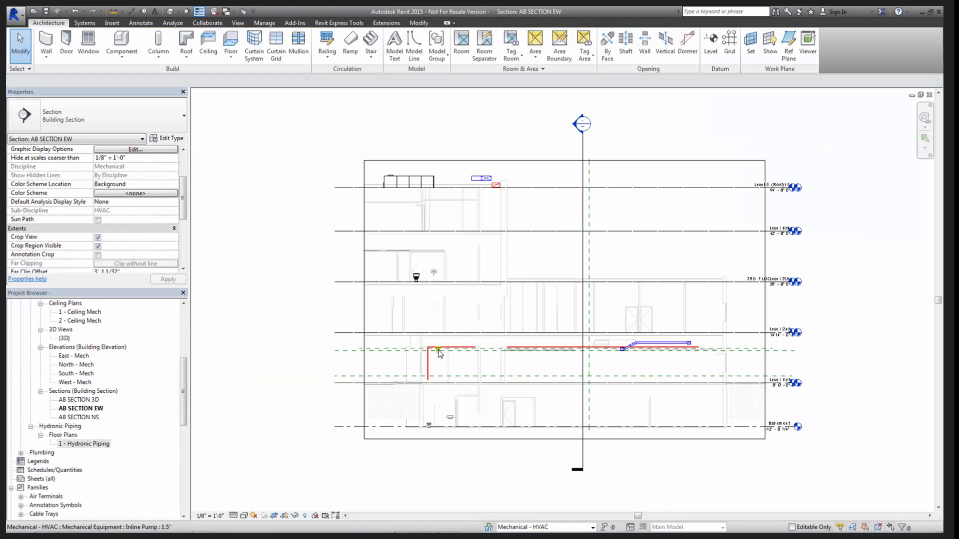
- Examine the transition fittings on both sides of the inline pump in the AB SECTION EW view
scroll(439, 352, up, 8)
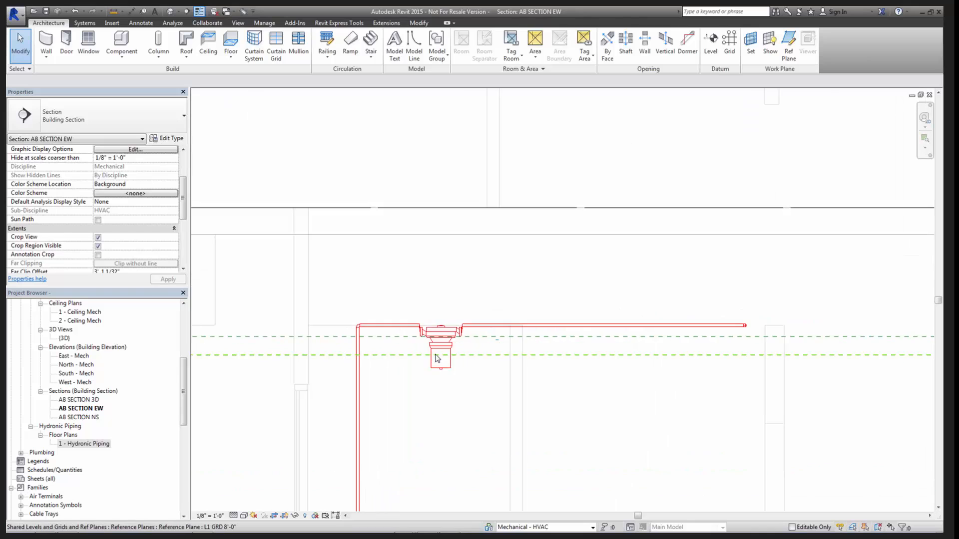
middle_drag(472, 327, 586, 284)
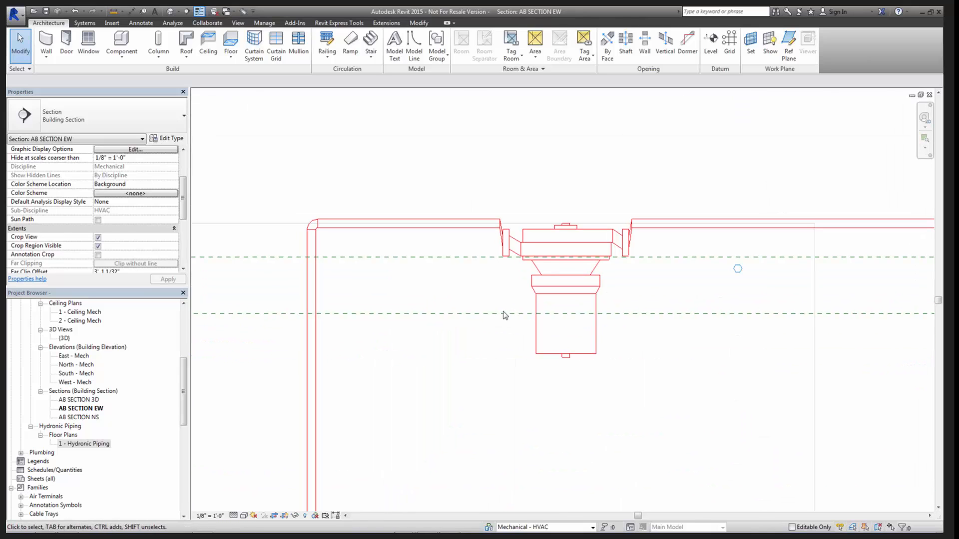
scroll(541, 293, up, 4)
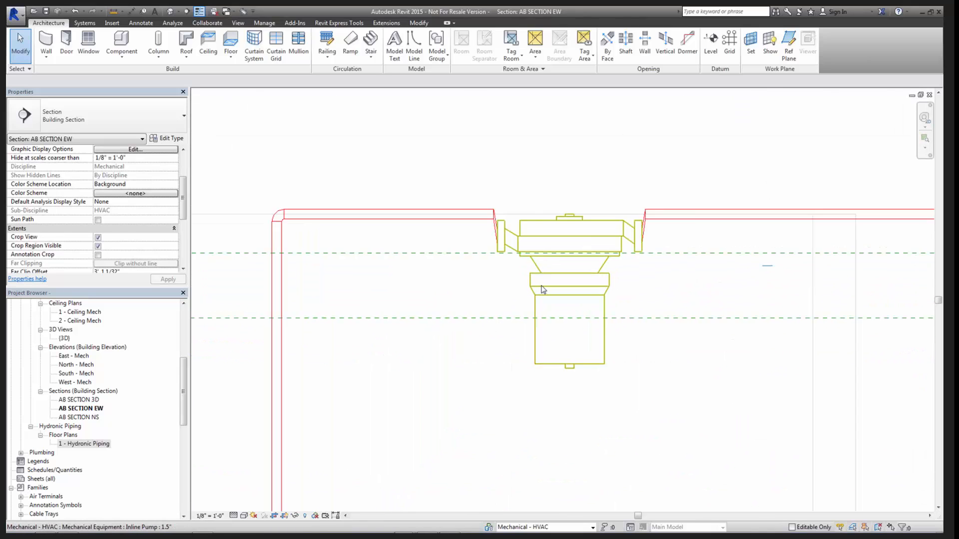
middle_drag(694, 247, 685, 302)
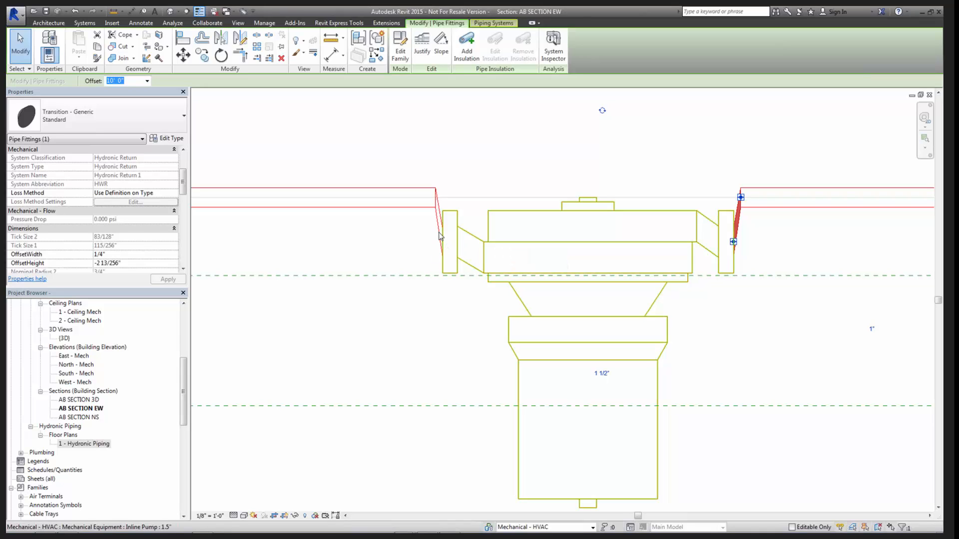
click(440, 247)
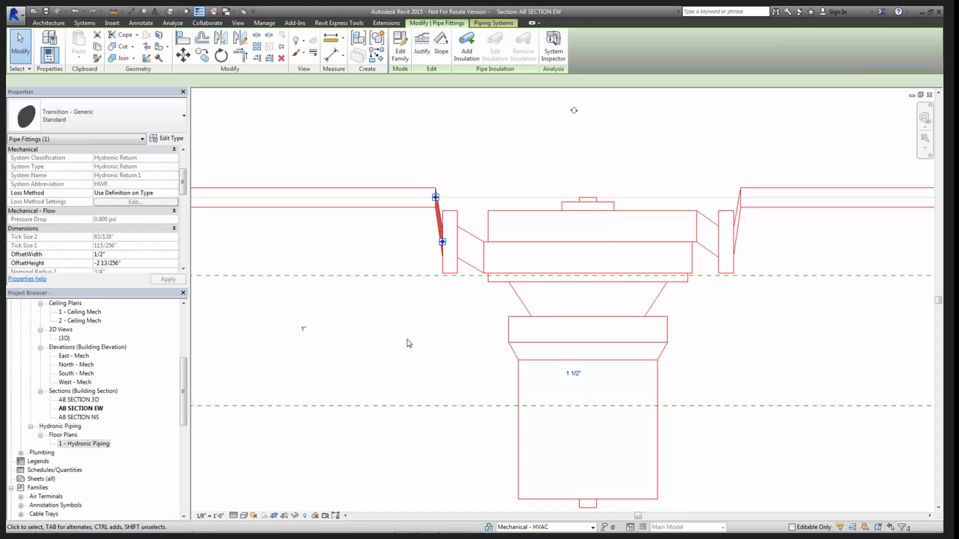
click(738, 222)
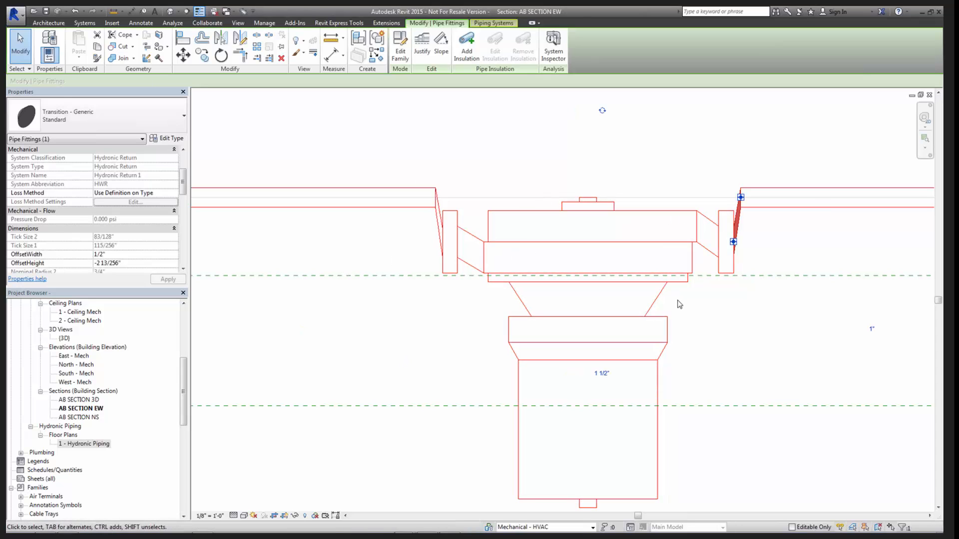
click(742, 253)
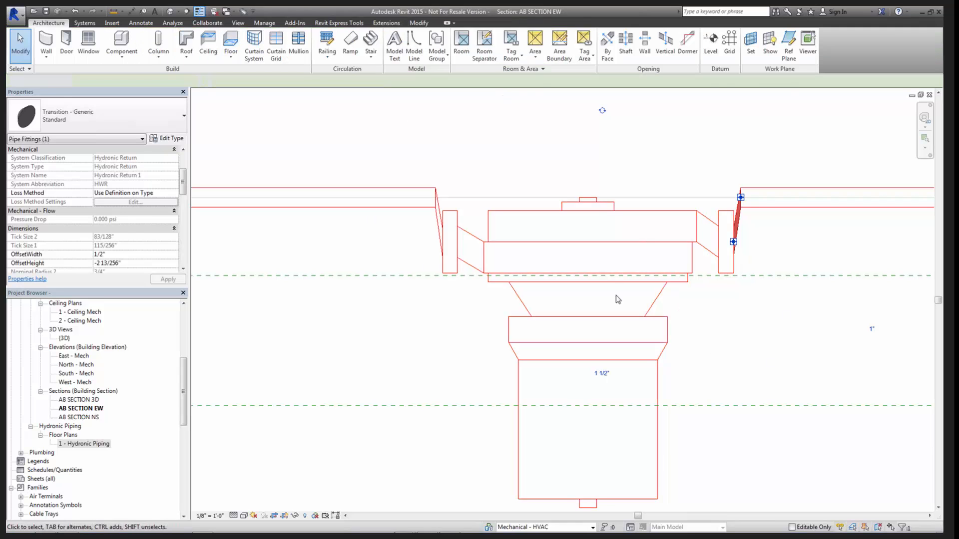
click(654, 301)
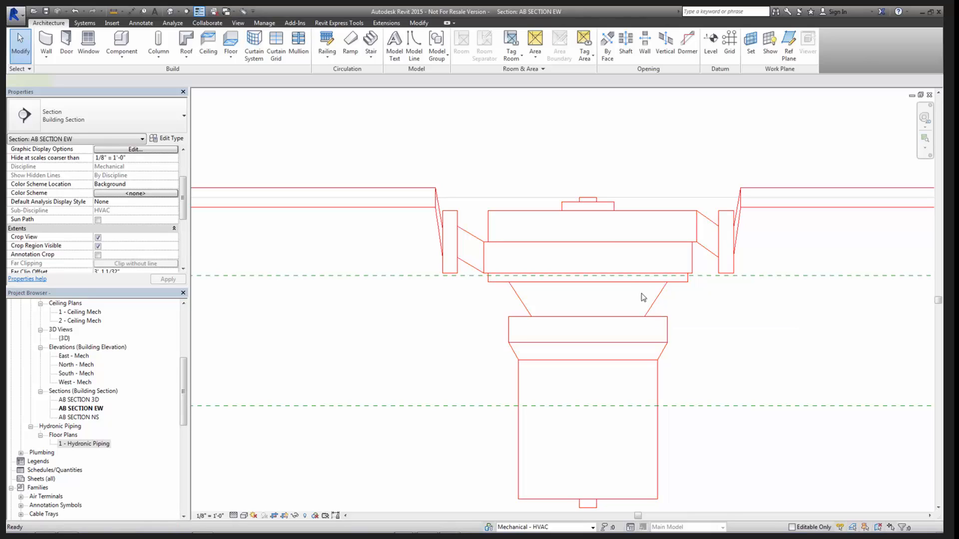
- Check the pump's top centre point against the pipe centreline with a horizontal trial detail line, and leave the line command
key(d)
key(l)
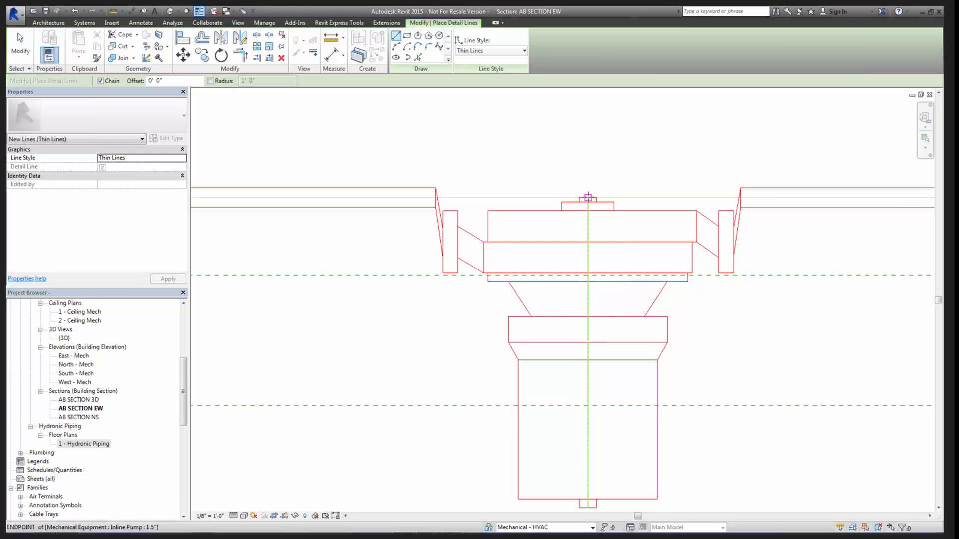
click(589, 198)
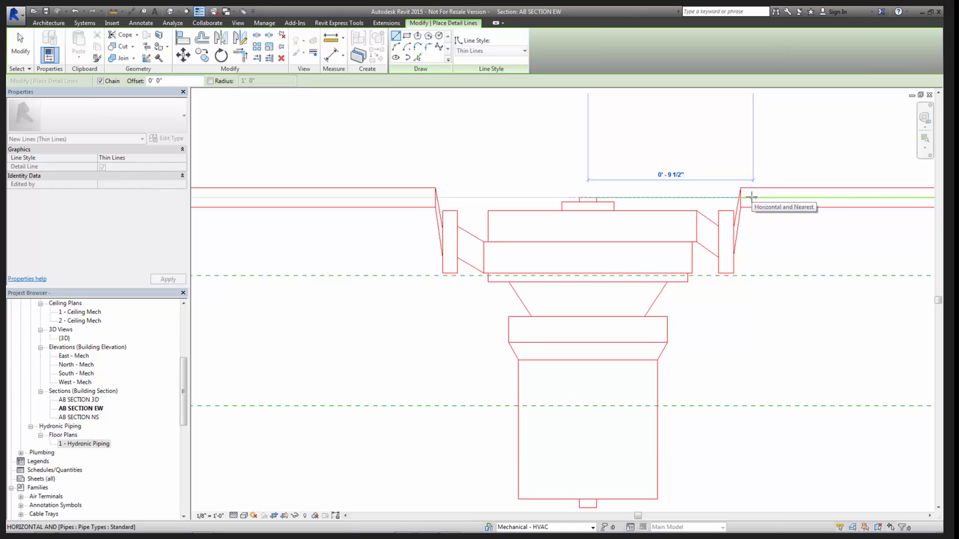
click(752, 197)
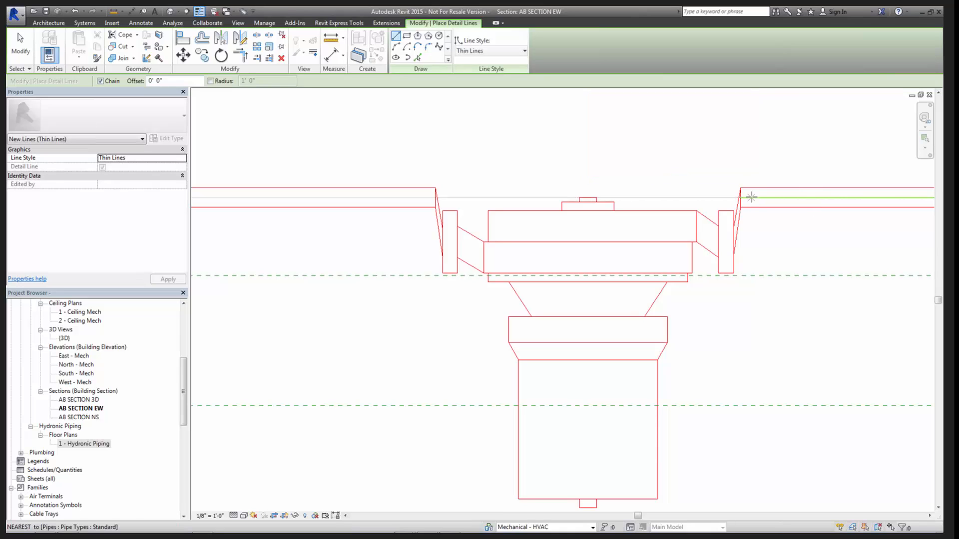
key(Escape)
key(Escape)
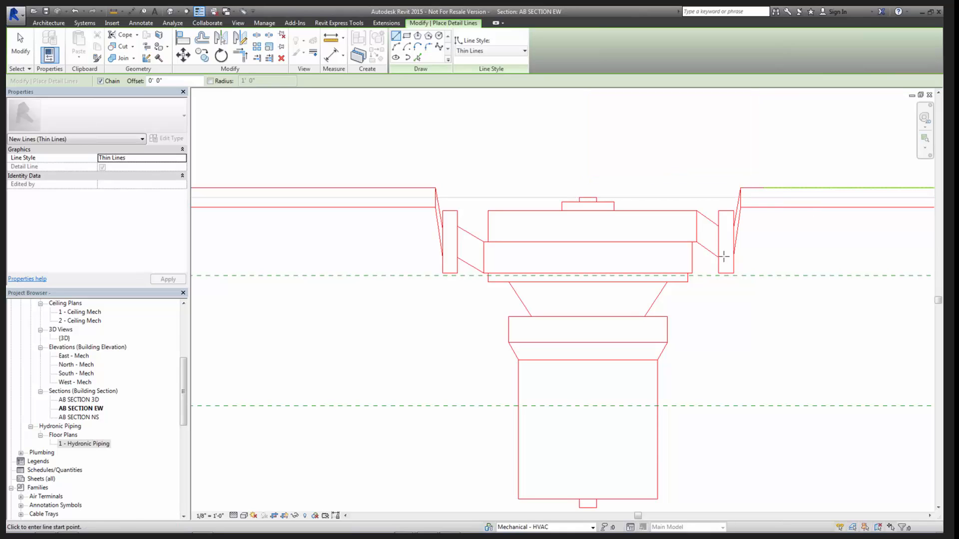
scroll(680, 302, down, 3)
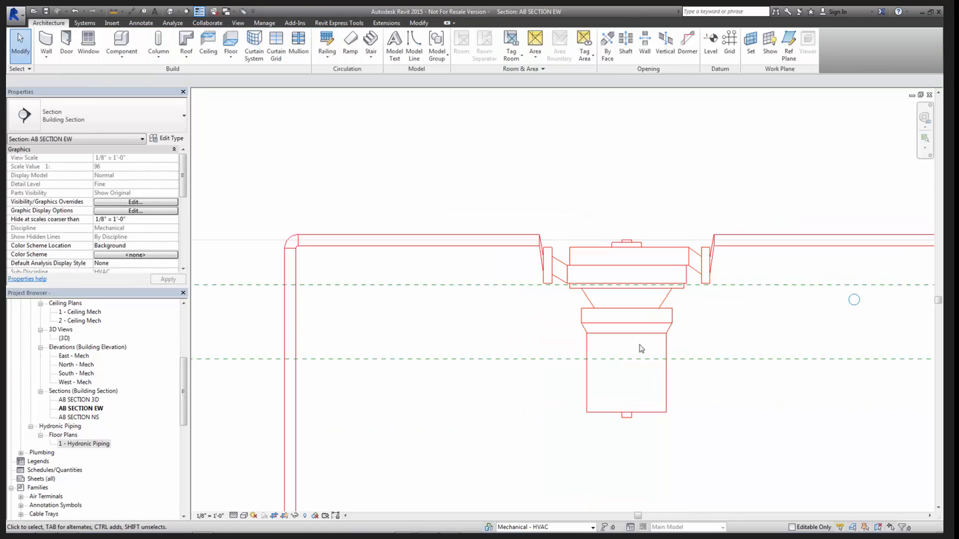
- Open the Inline Pump family for editing and go to its Front elevation
click(744, 307)
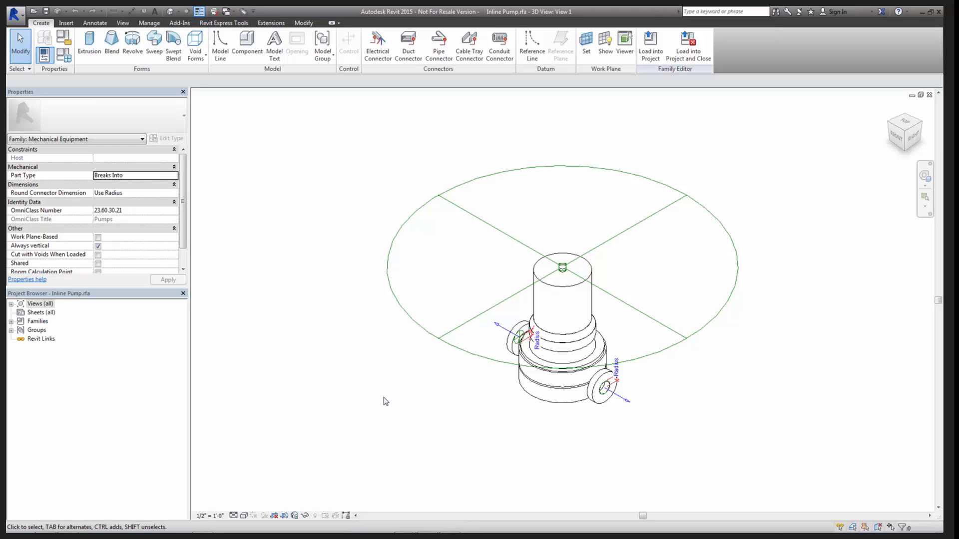
shift+middle_drag(439, 364, 487, 286)
double_click(15, 302)
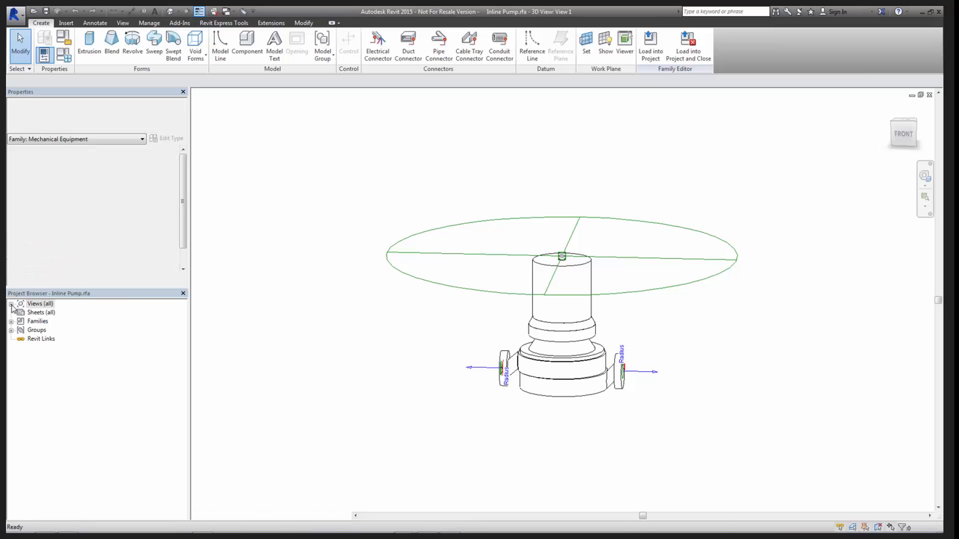
click(21, 340)
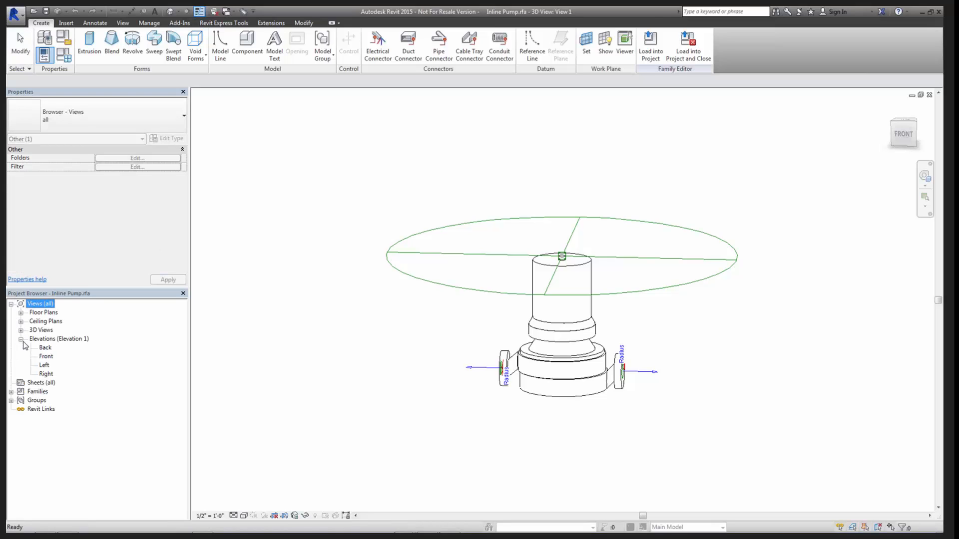
double_click(45, 357)
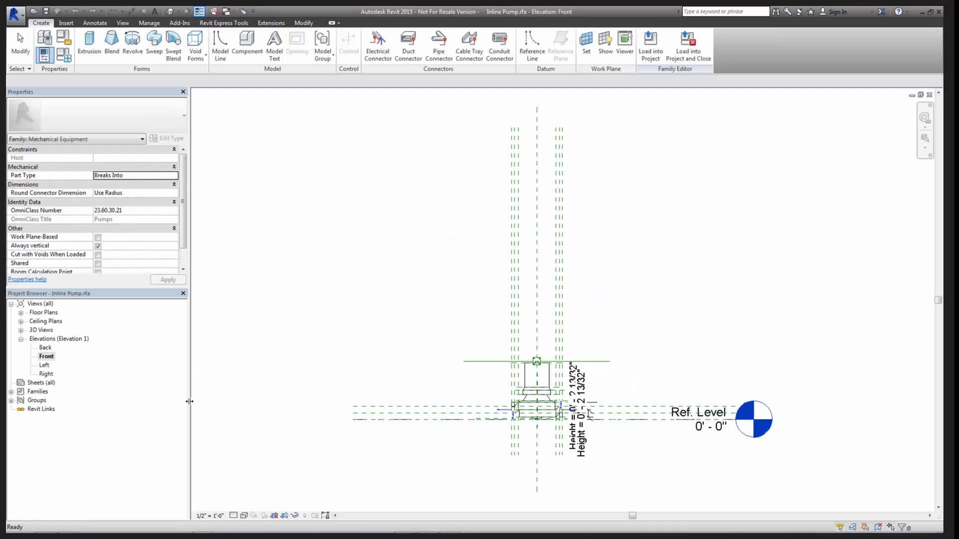
- Temporarily hide the two Height dimensions beside the pump in the Front elevation
middle_drag(404, 400, 349, 330)
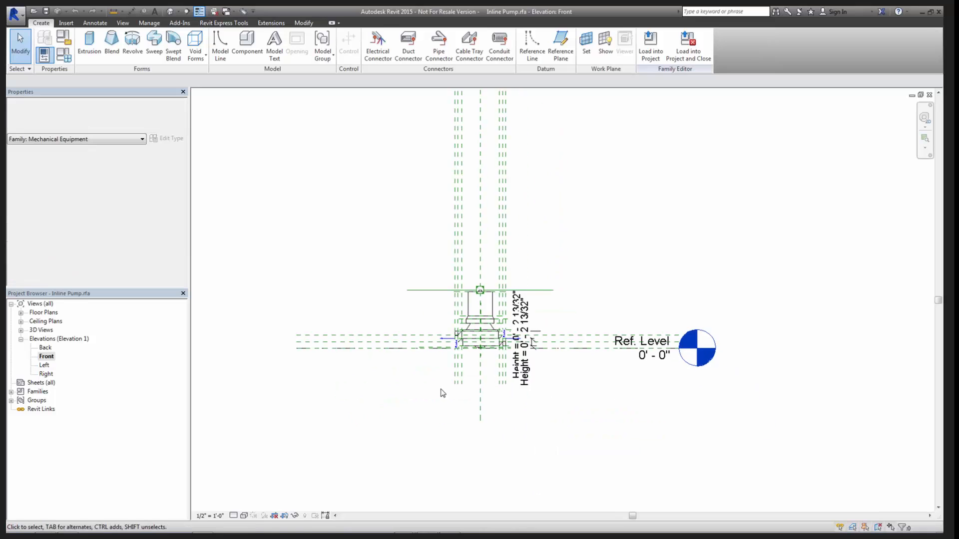
click(525, 372)
key(h)
key(h)
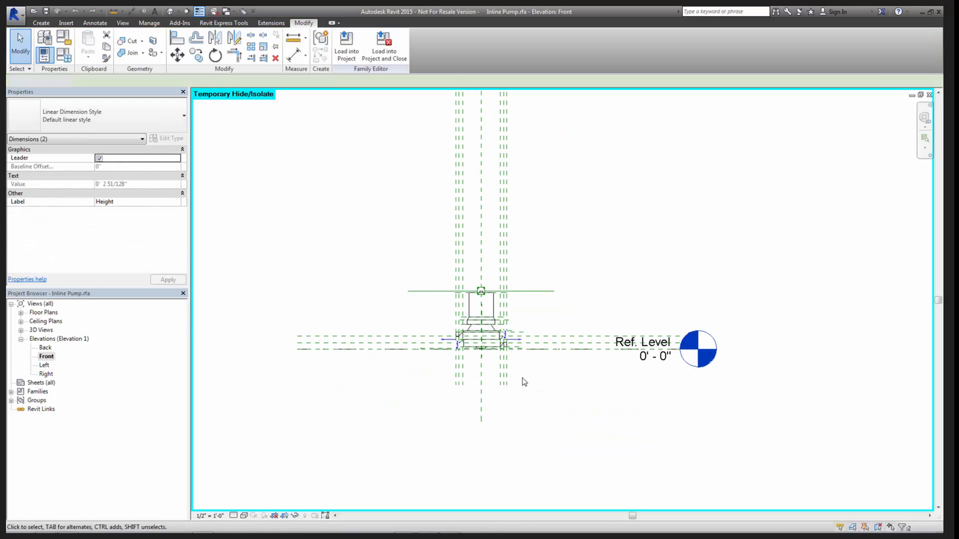
scroll(522, 381, up, 3)
middle_drag(487, 349, 567, 358)
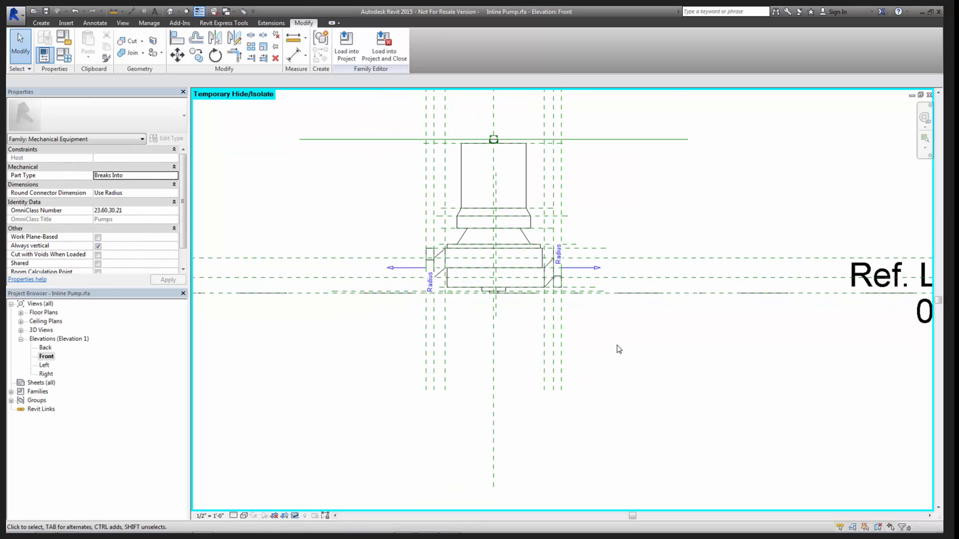
- Move both ends of the Ref. Level line away from the pump so that the shortened line clears the reference planes
scroll(619, 349, down, 2)
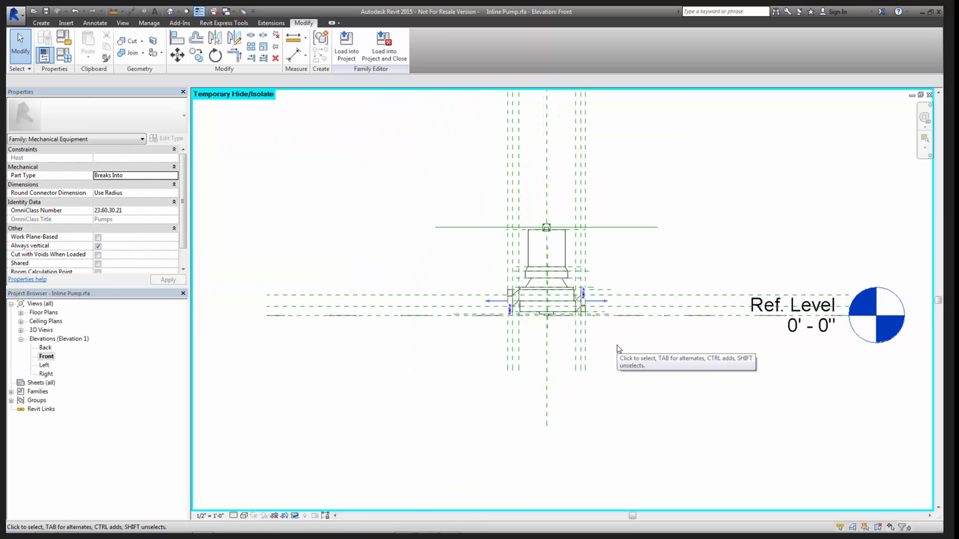
scroll(682, 329, down, 2)
middle_drag(653, 330, 490, 320)
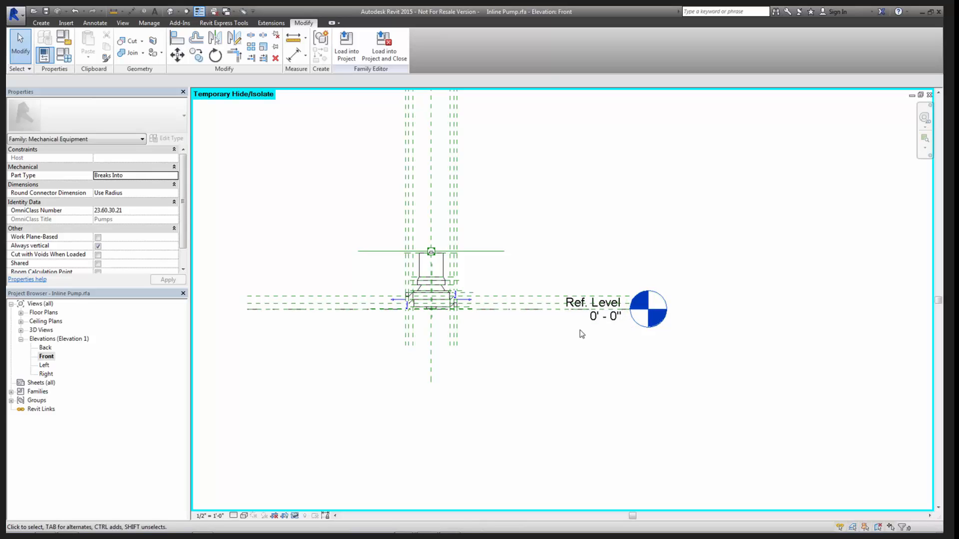
click(633, 316)
drag(633, 317, 826, 305)
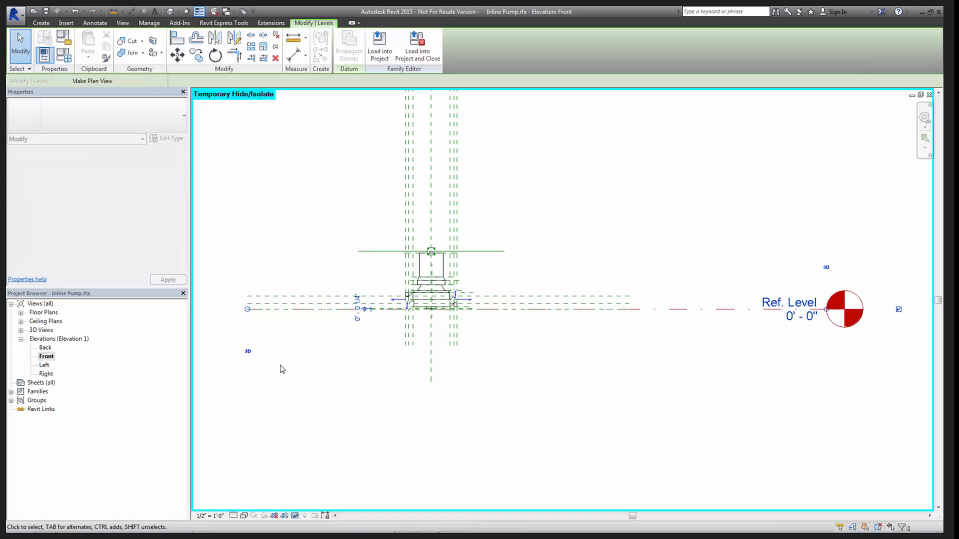
click(247, 310)
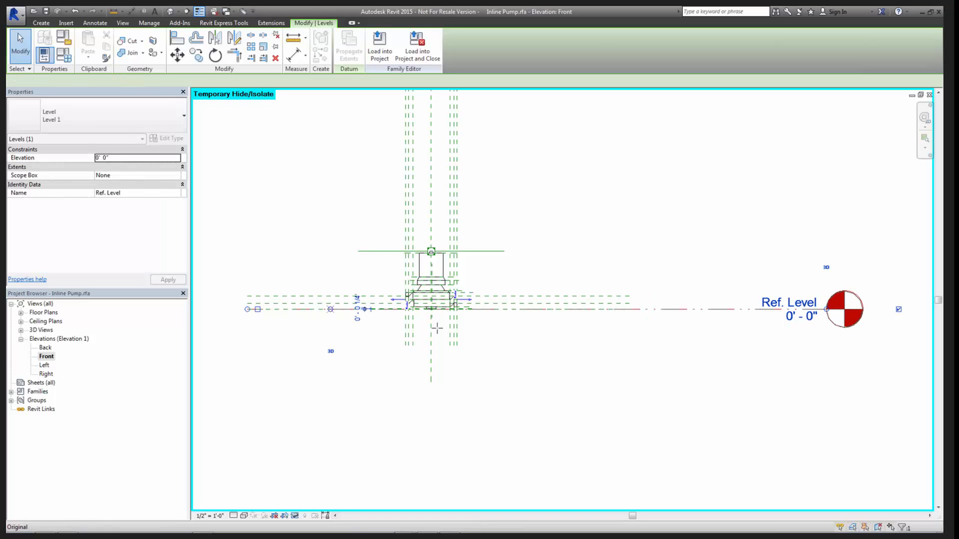
drag(630, 334, 692, 310)
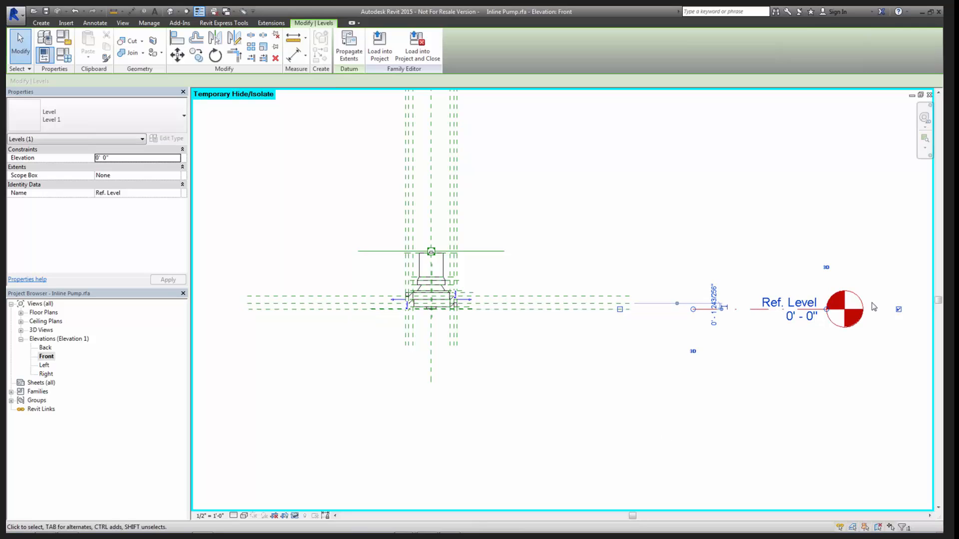
click(785, 380)
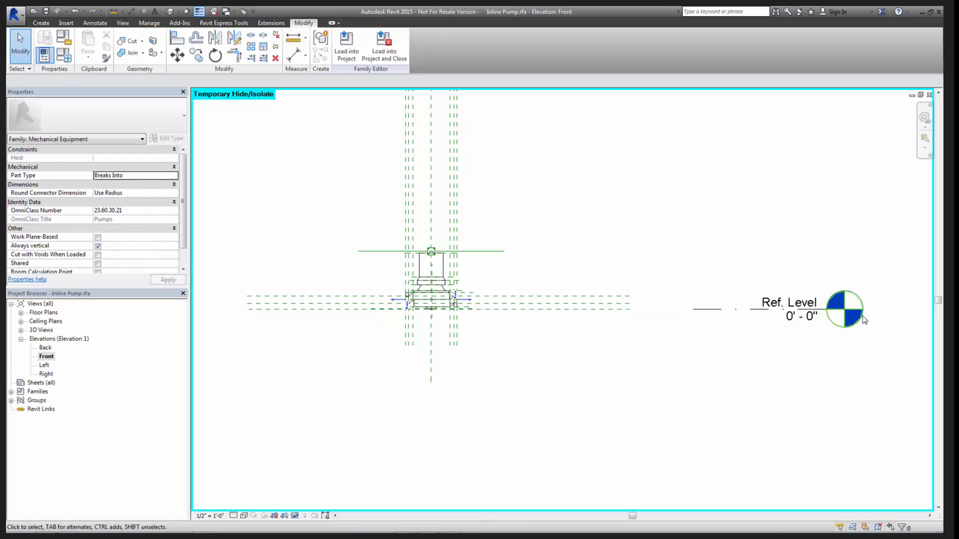
- Extend both ends of the reference plane through the pipe connectors past the connector arrows, then deselect it
scroll(486, 330, up, 2)
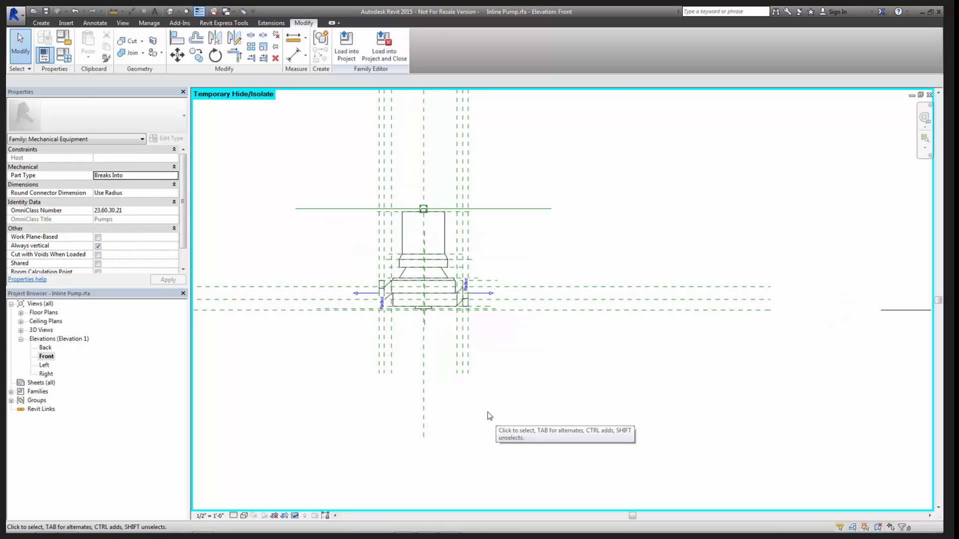
scroll(406, 323, up, 4)
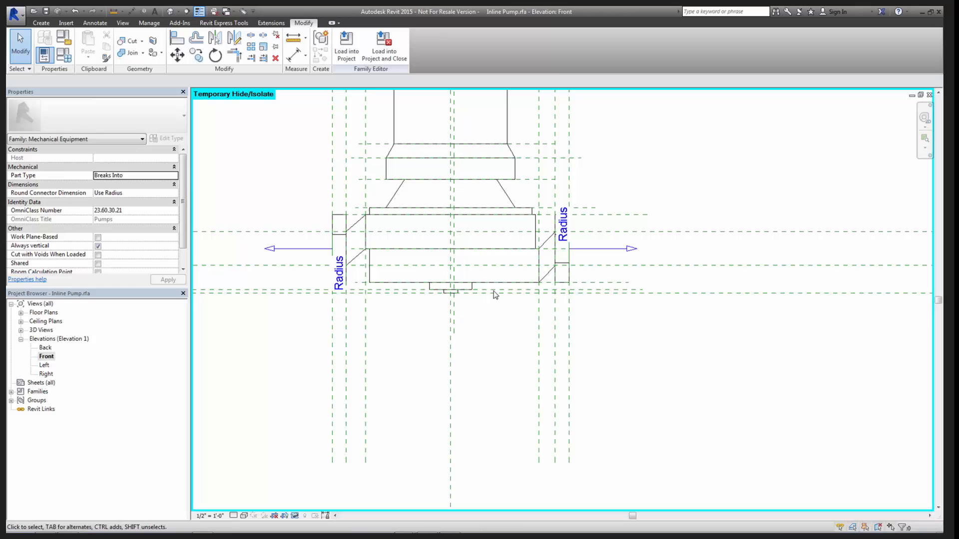
click(547, 248)
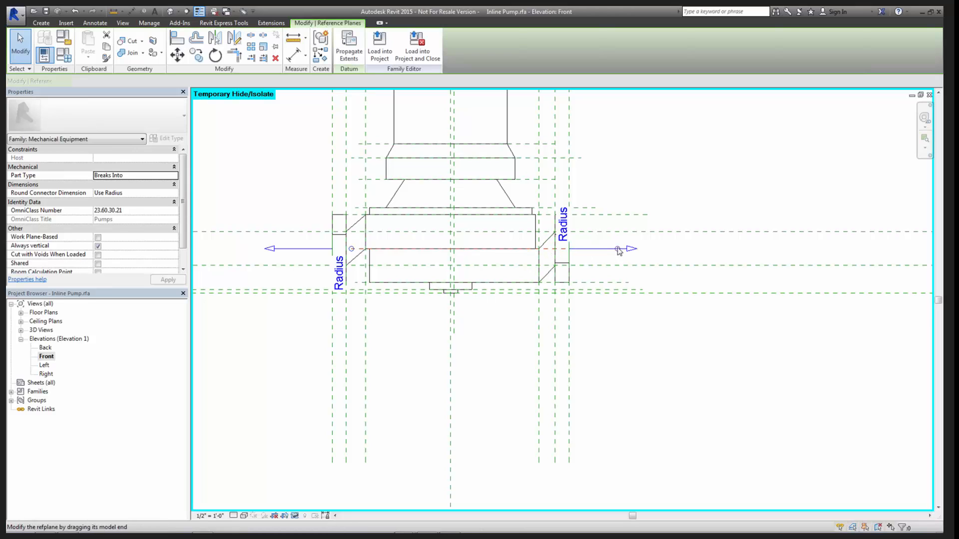
drag(617, 250, 753, 241)
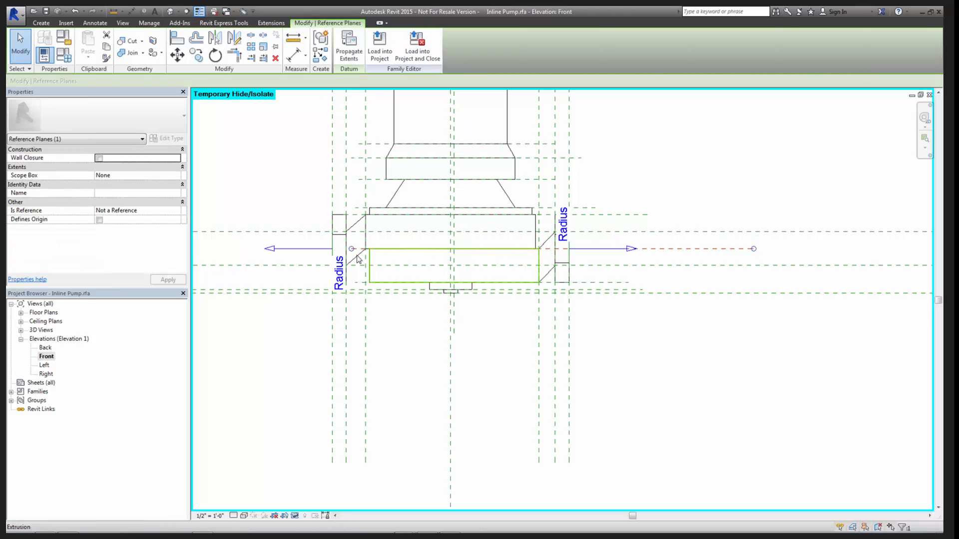
drag(325, 250, 220, 249)
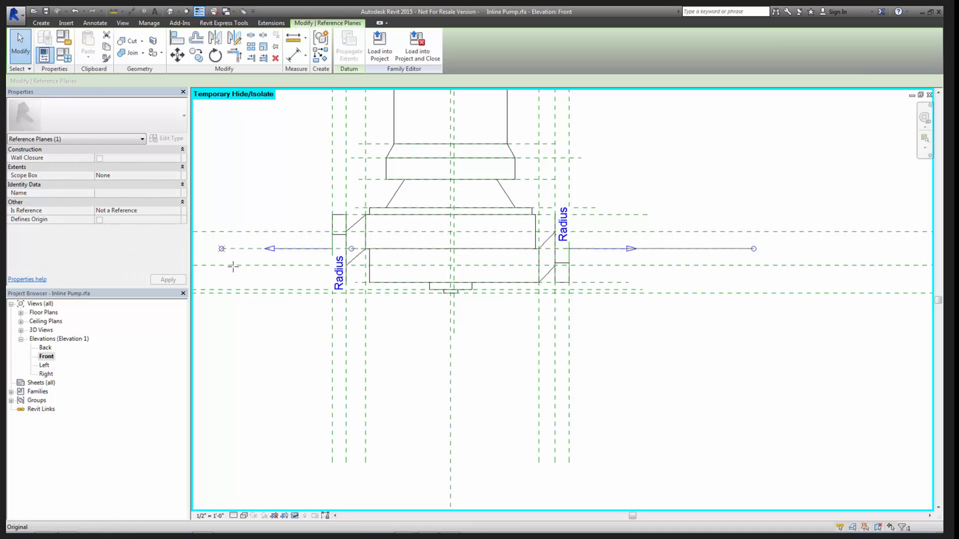
click(691, 383)
- Look through the Is Reference options of the connector centreline reference plane without changing its setting
scroll(649, 308, down, 2)
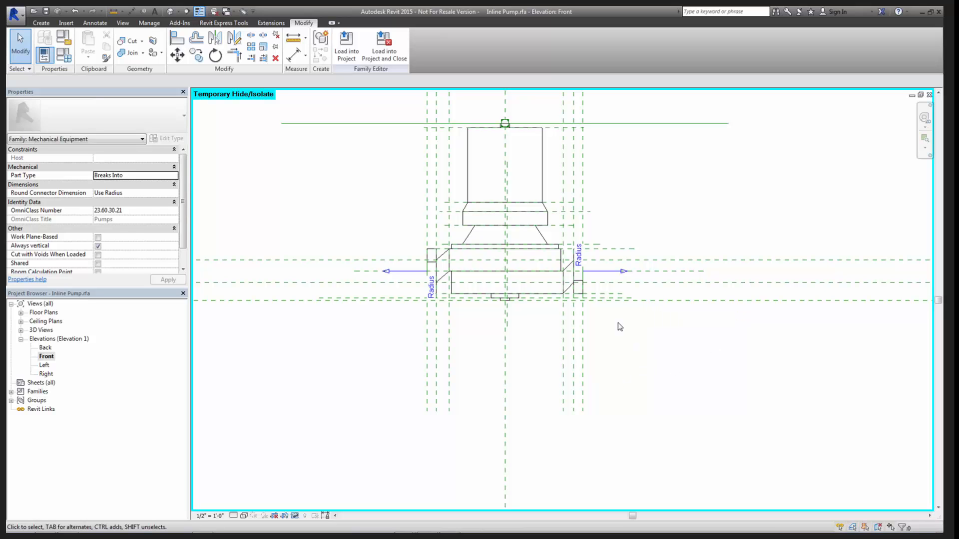
scroll(606, 343, down, 3)
mouse_move(607, 343)
middle_down()
mouse_move(591, 327)
mouse_move(467, 351)
mouse_move(413, 337)
middle_up()
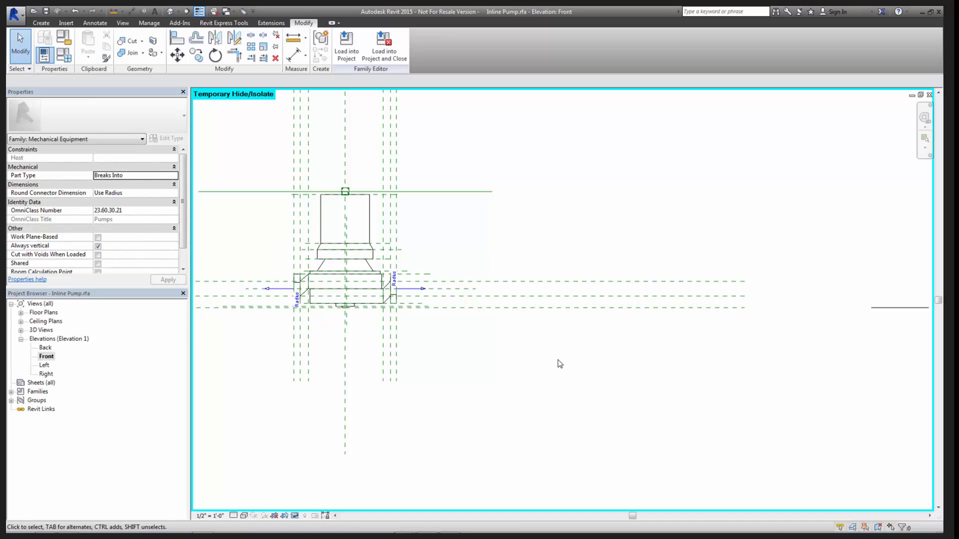
click(445, 289)
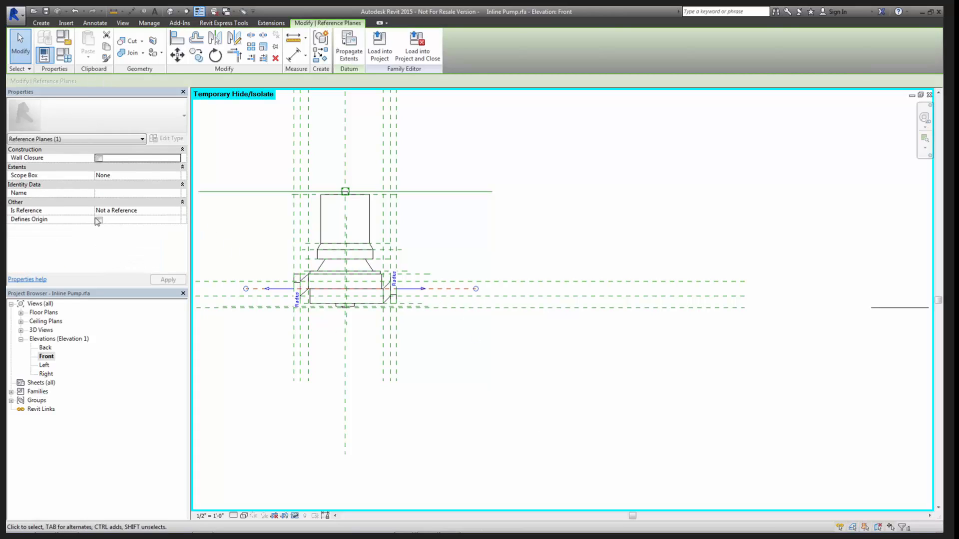
click(126, 213)
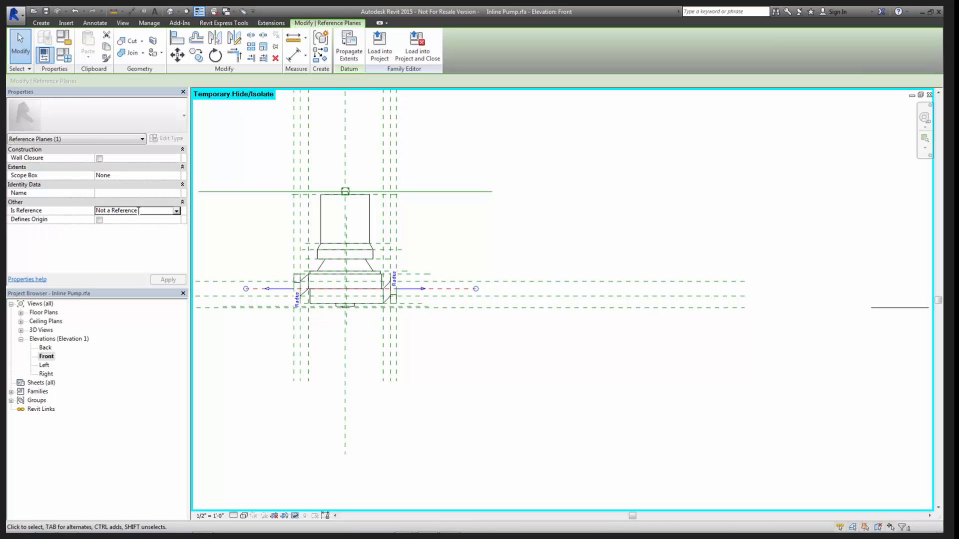
click(177, 210)
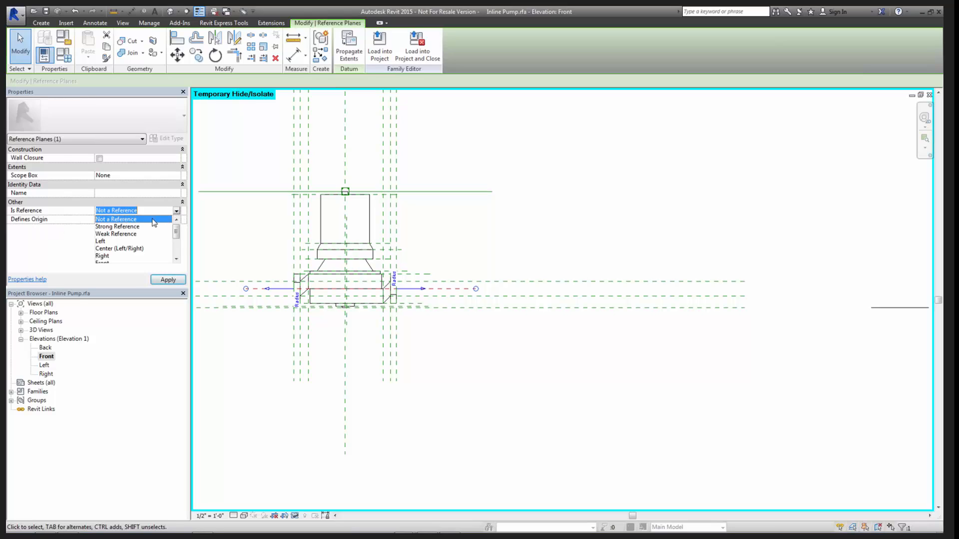
scroll(175, 232, down, 1)
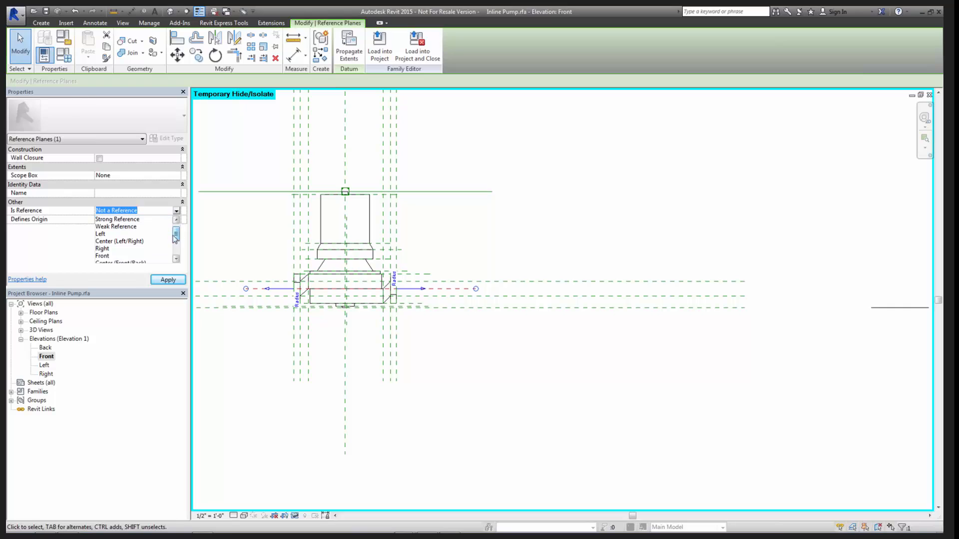
drag(177, 235, 176, 249)
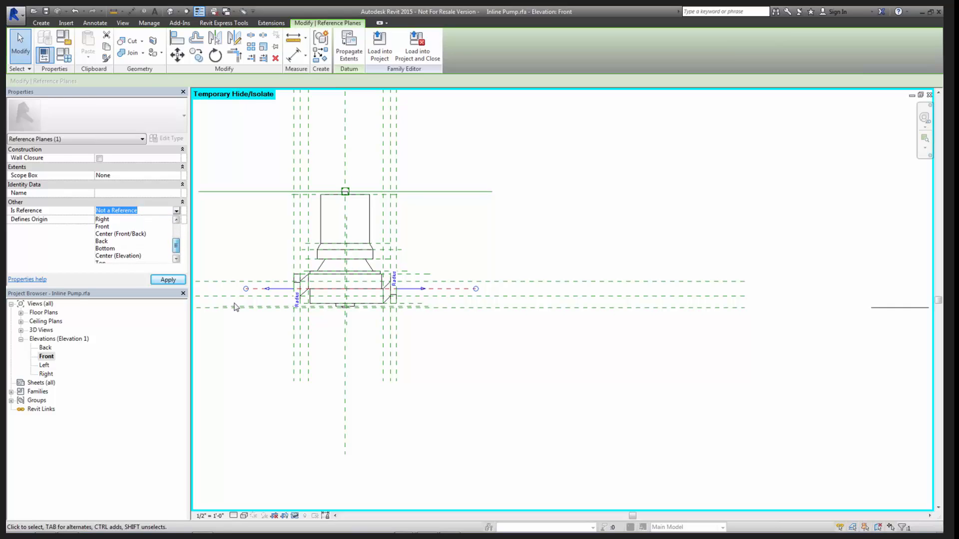
click(561, 386)
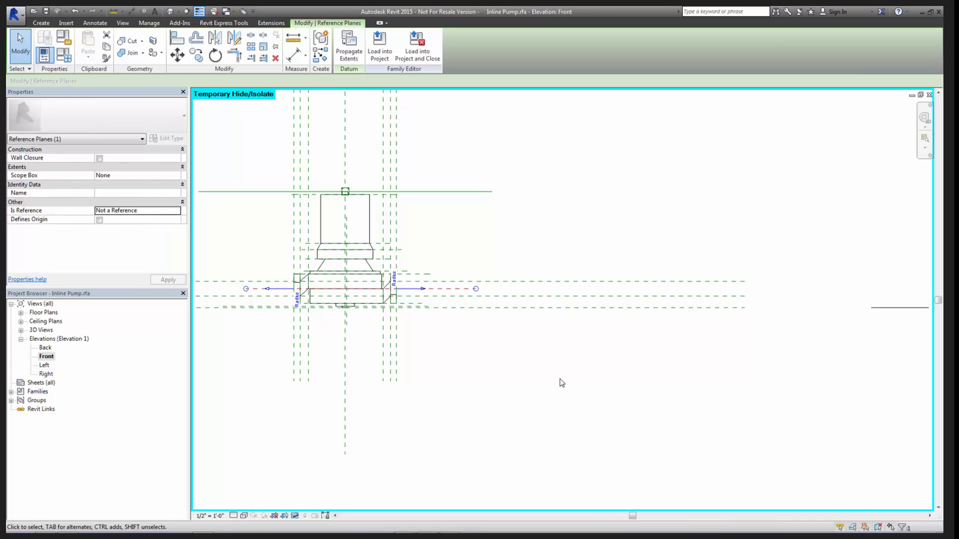
click(559, 391)
- Check the Is Reference and Defines Origin settings of the three long horizontal reference planes near the pump's base
scroll(529, 392, down, 2)
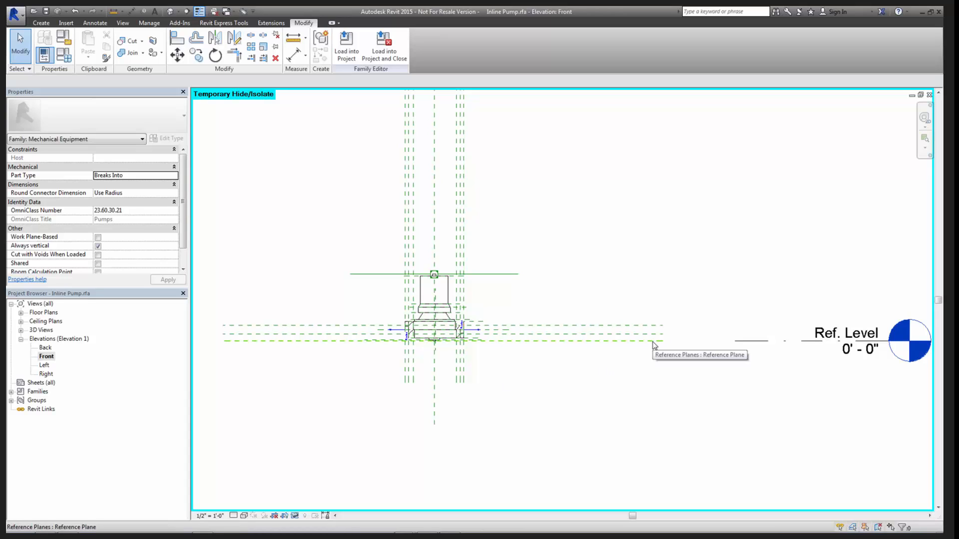
click(617, 326)
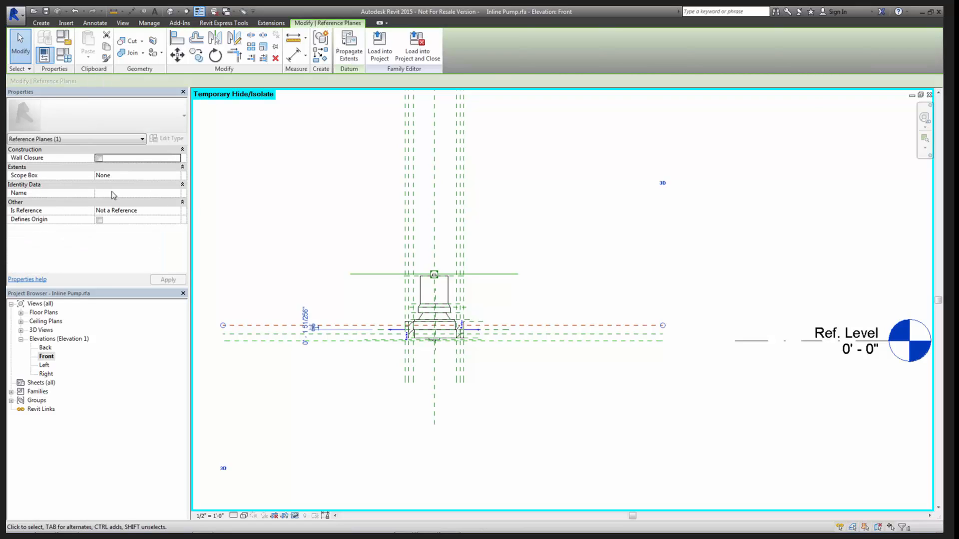
drag(610, 326, 610, 334)
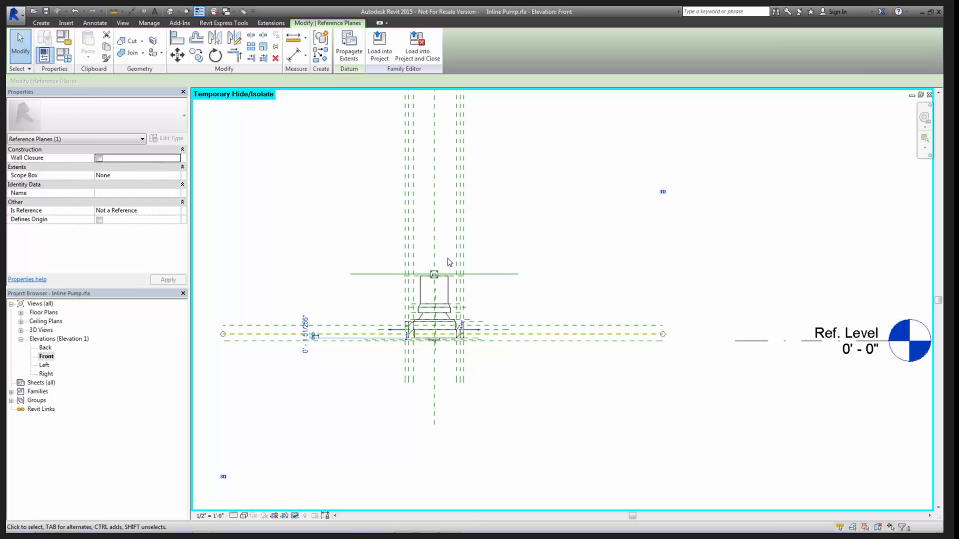
click(583, 341)
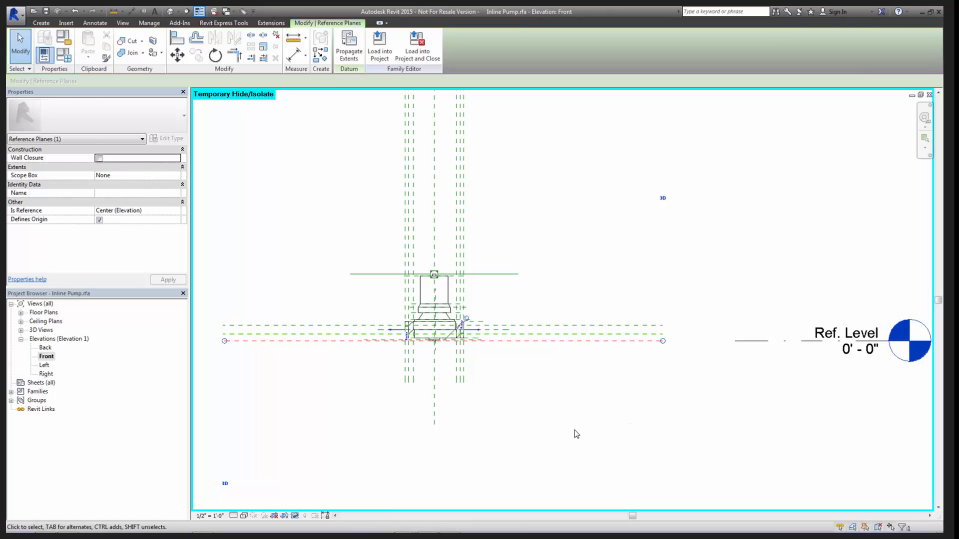
click(571, 415)
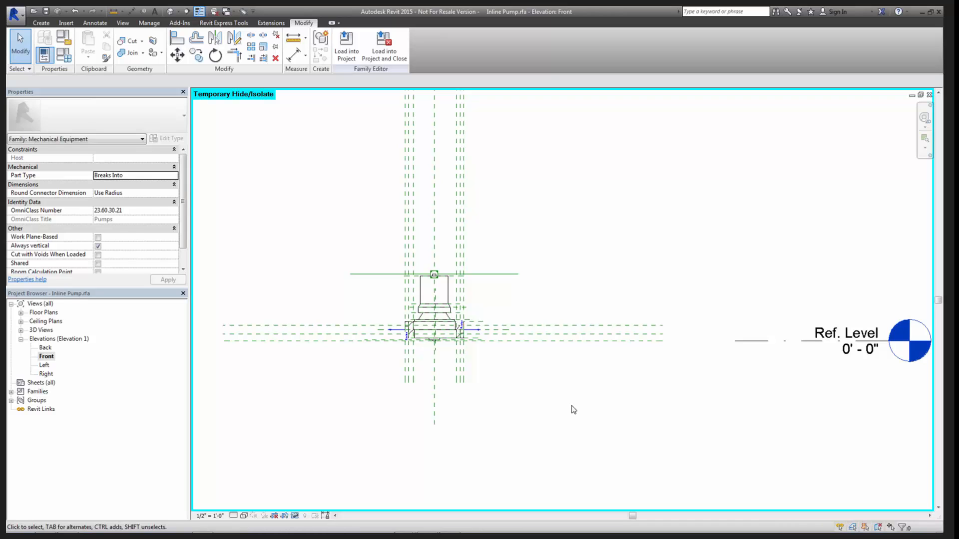
scroll(544, 384, up, 3)
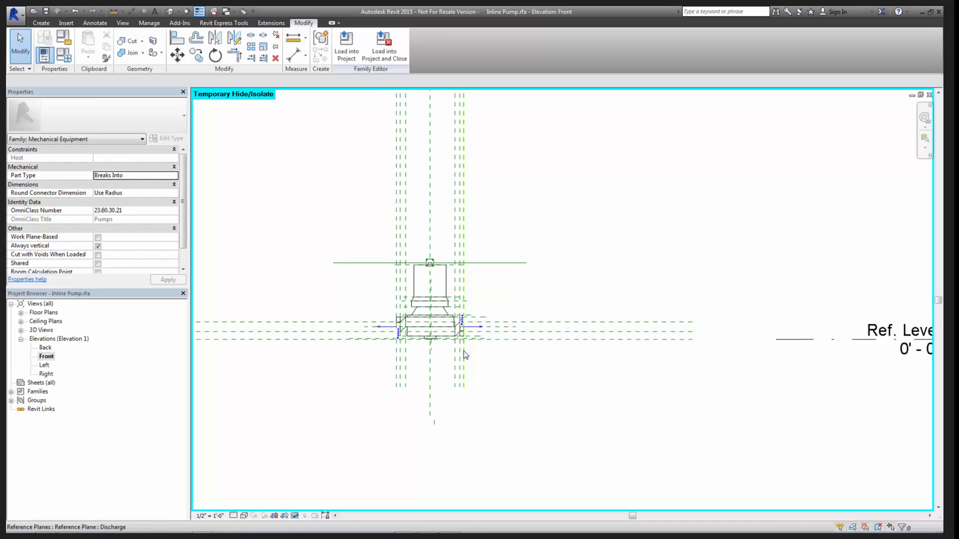
middle_drag(488, 263, 529, 295)
scroll(542, 281, up, 2)
click(449, 235)
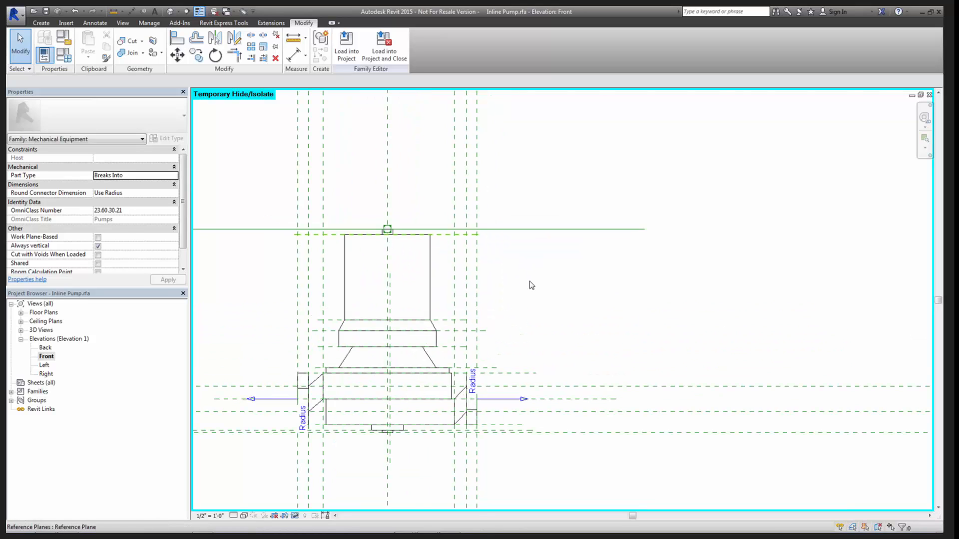
click(557, 285)
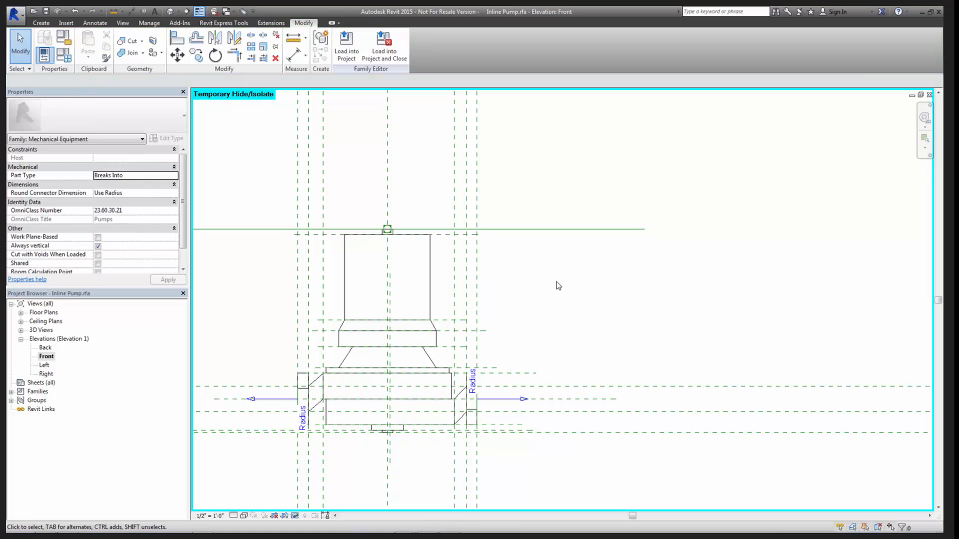
- Select the pump geometry with all its reference planes, leaving out the Ref. Level line, and clear the selection
scroll(559, 288, down, 2)
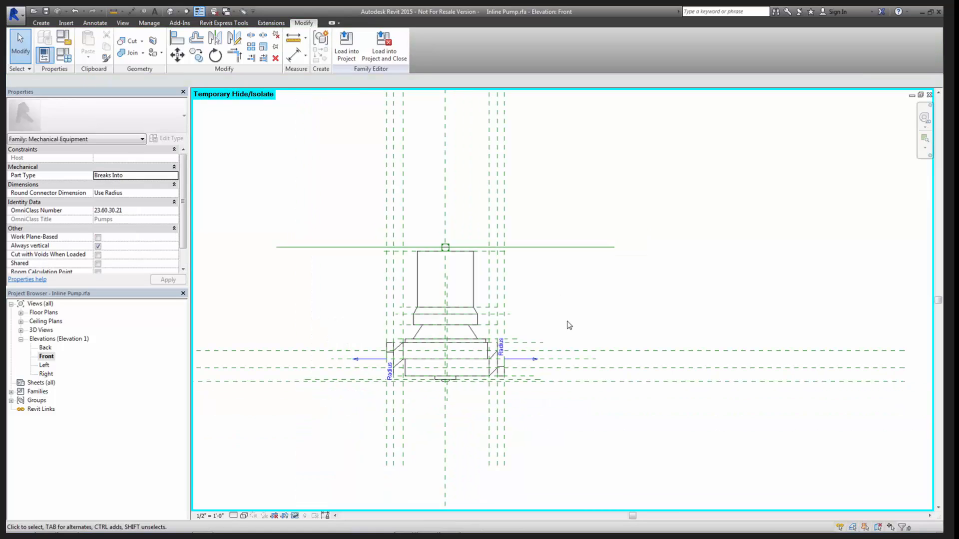
scroll(575, 331, down, 3)
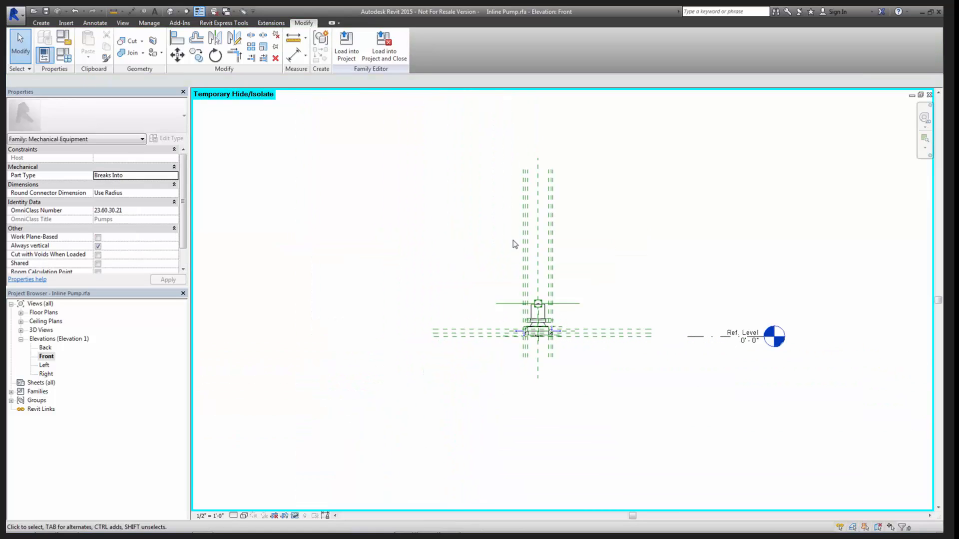
drag(384, 126, 646, 429)
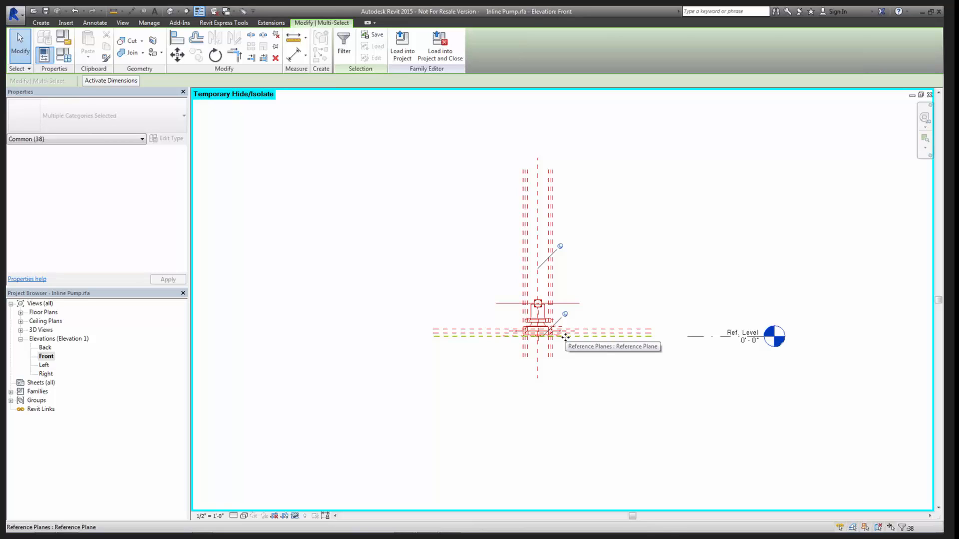
click(642, 424)
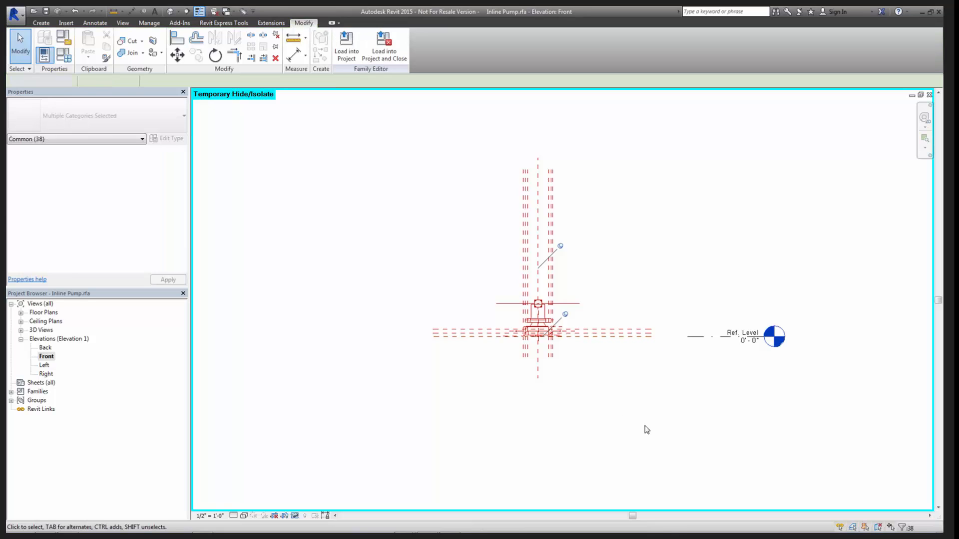
- Select the Ref. Level line and examine how its elevation relates to the underside of the pump
scroll(669, 370, up, 2)
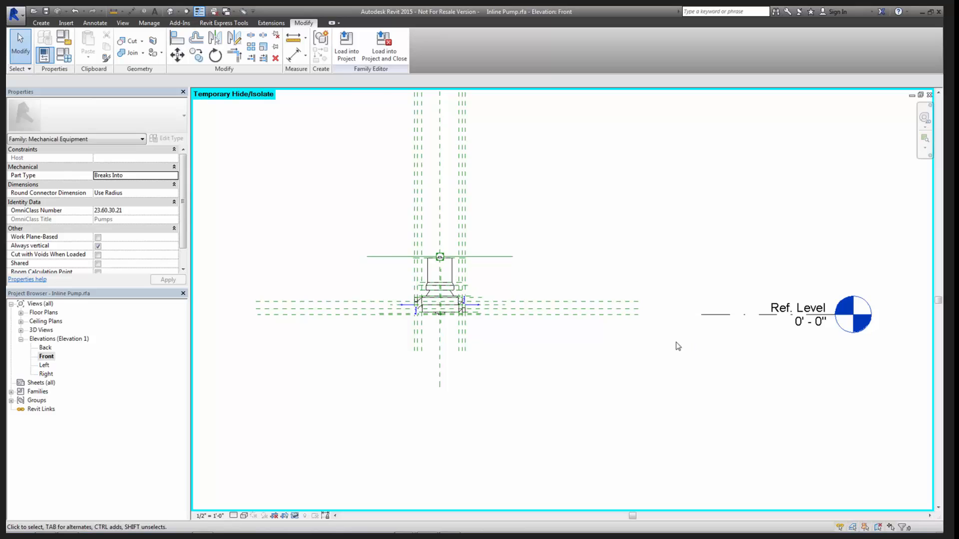
scroll(676, 342, up, 1)
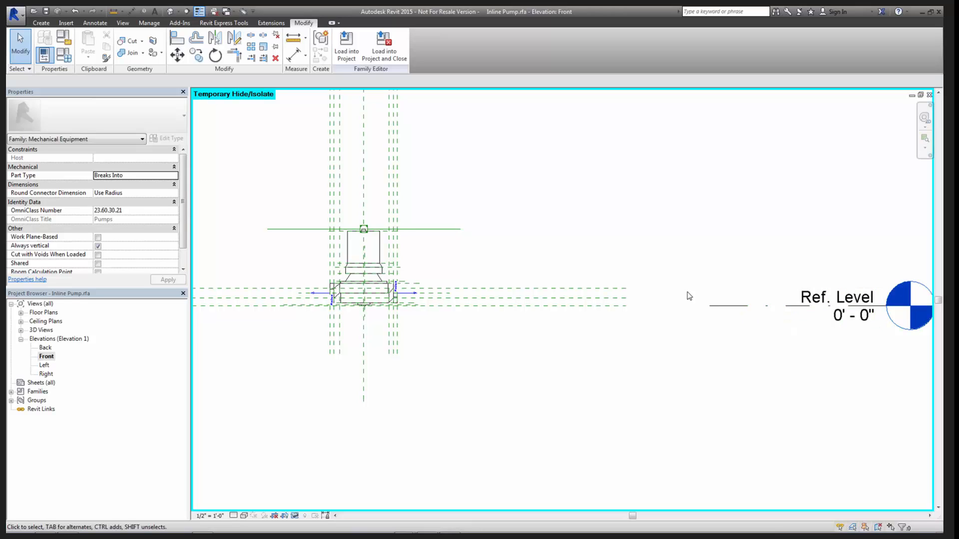
click(721, 305)
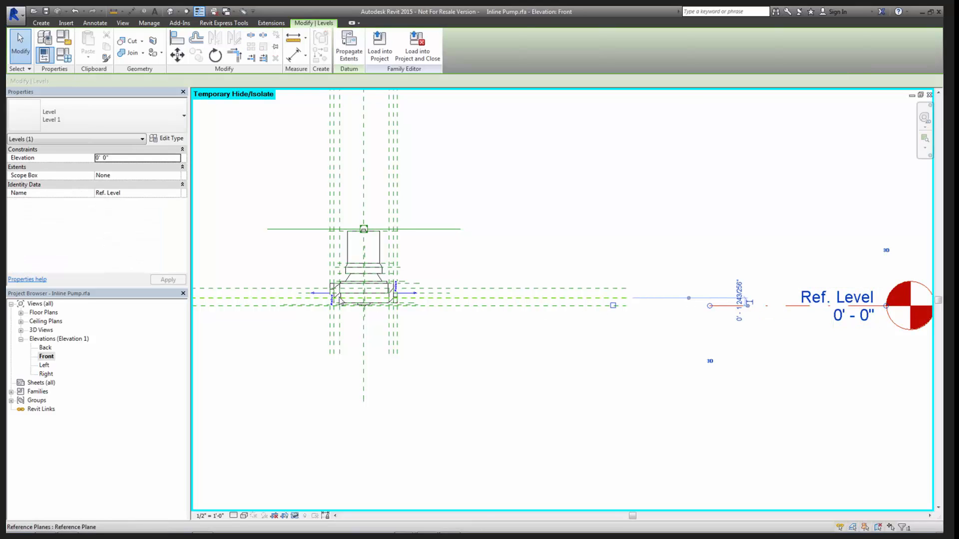
scroll(365, 304, up, 6)
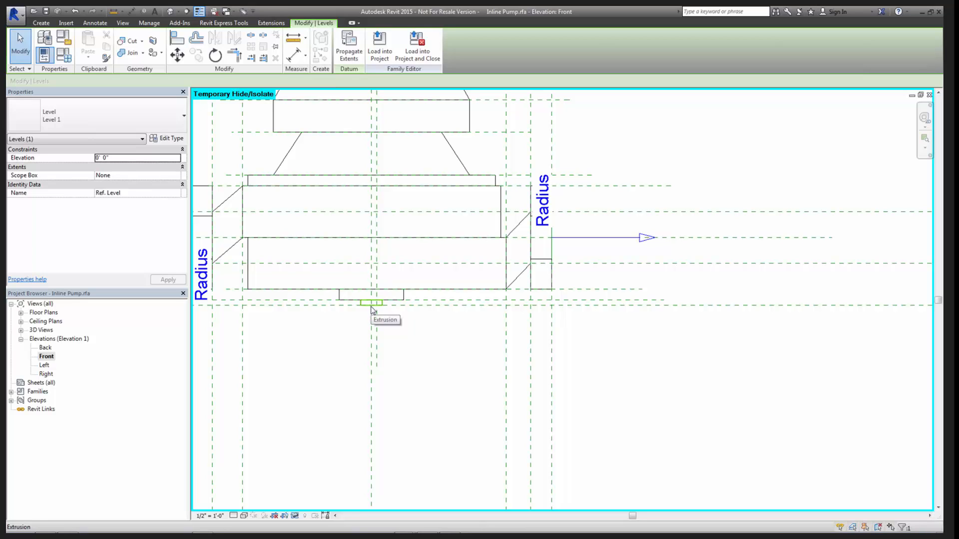
scroll(372, 311, down, 5)
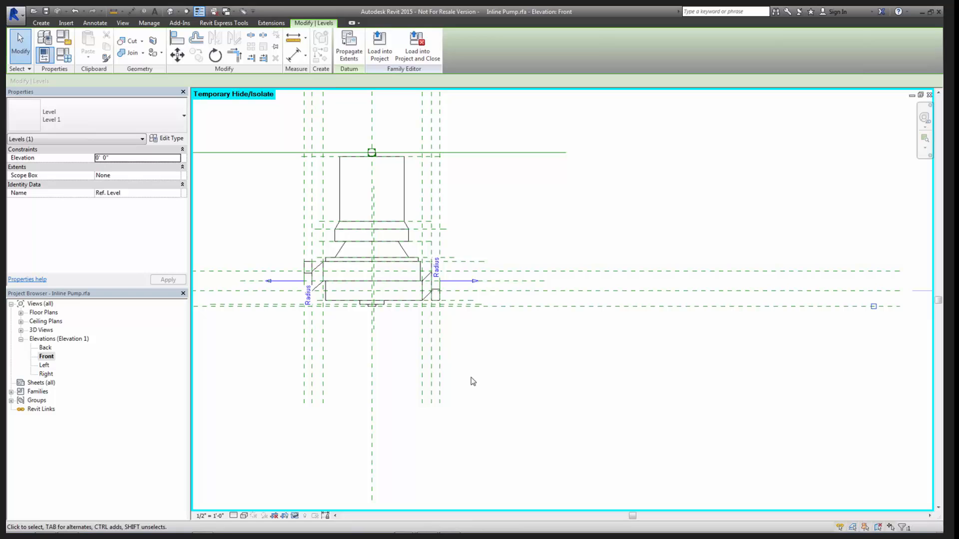
scroll(554, 385, down, 5)
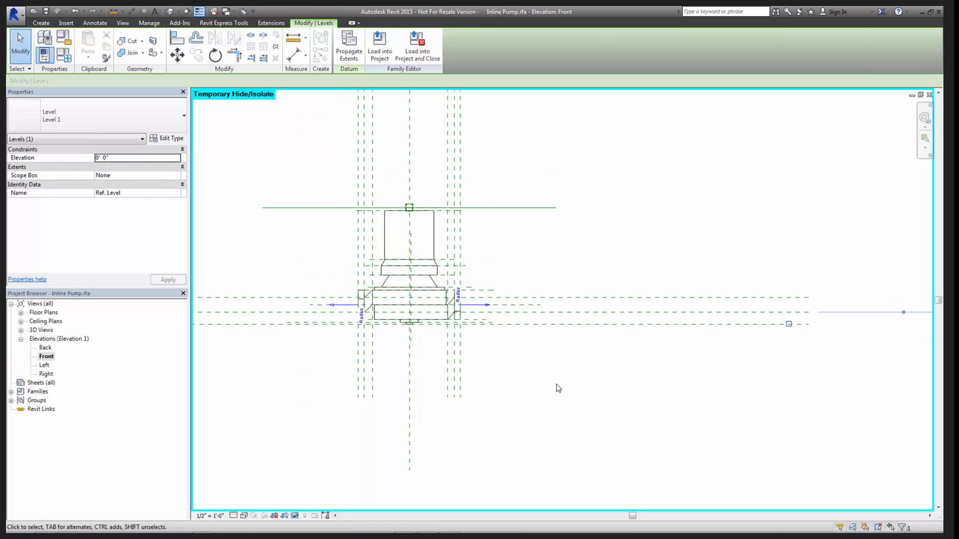
scroll(621, 389, down, 2)
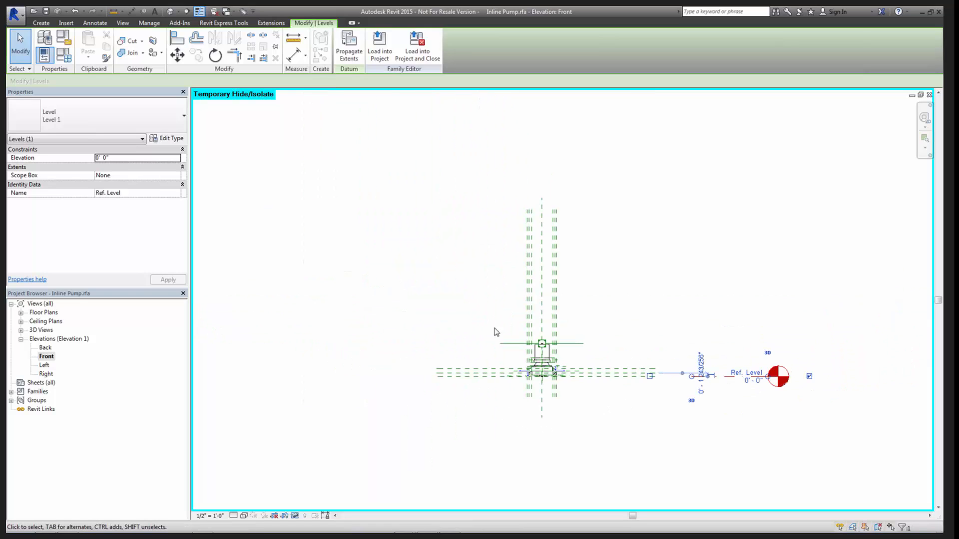
- Reselect the pump and its reference planes together to inspect their pins and constraints, and clear the selection
click(387, 178)
drag(385, 175, 661, 460)
scroll(575, 391, up, 3)
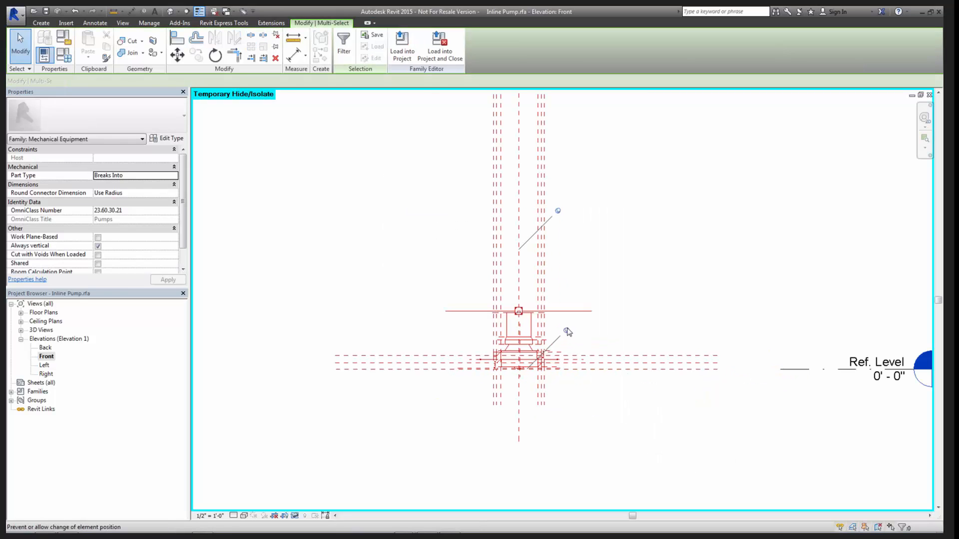
click(674, 462)
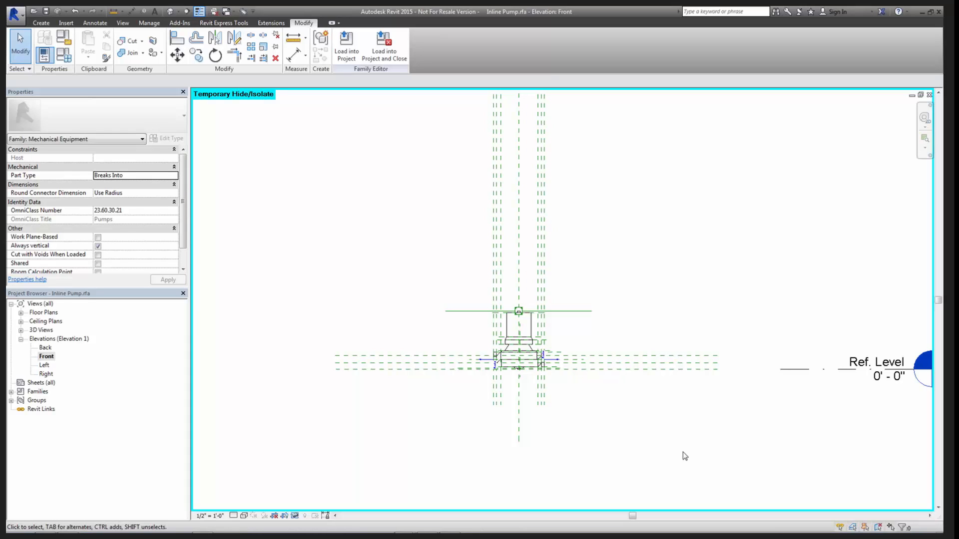
scroll(684, 455, down, 4)
drag(418, 202, 516, 309)
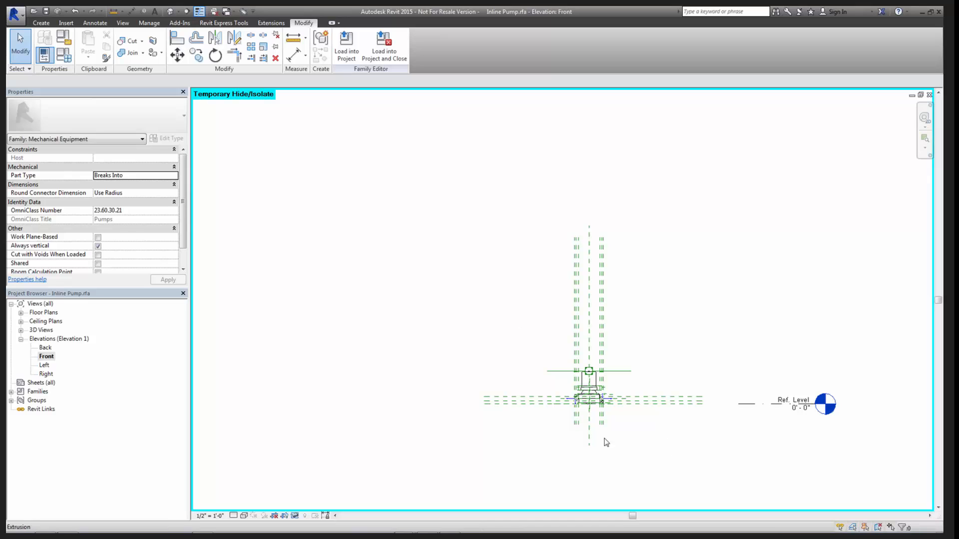
- Align the reference plane through the pump's pipe connector centres to the Ref. Level line and lock the alignment
scroll(774, 435, up, 2)
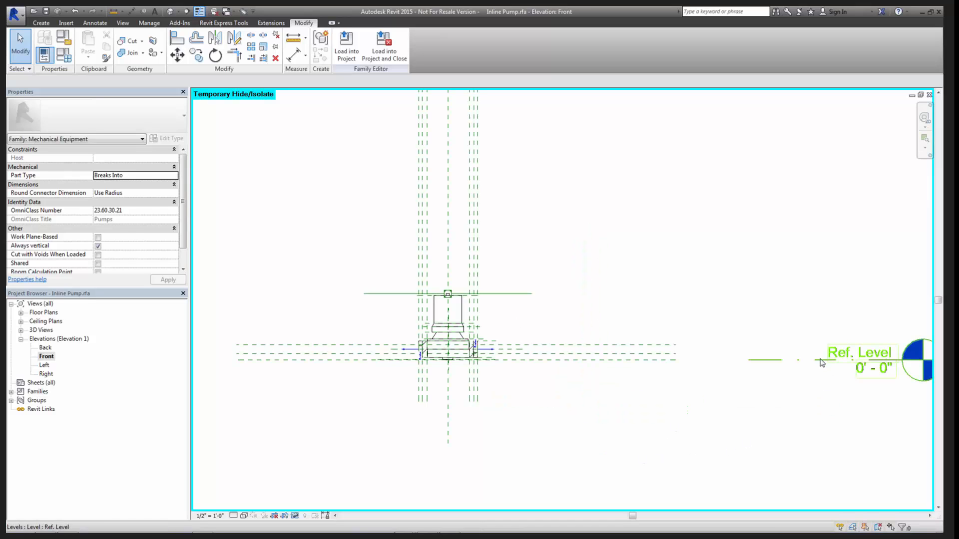
scroll(519, 360, up, 2)
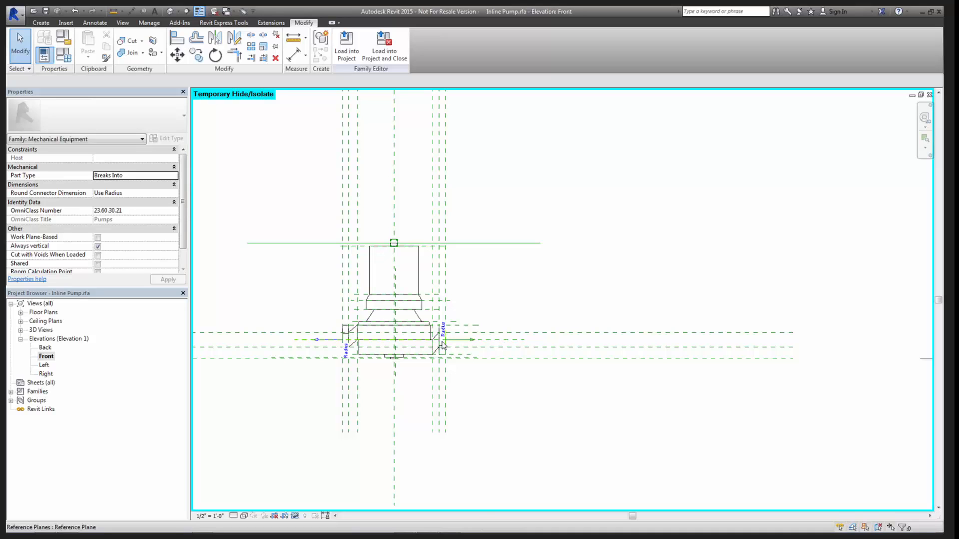
scroll(442, 344, up, 2)
scroll(448, 343, down, 2)
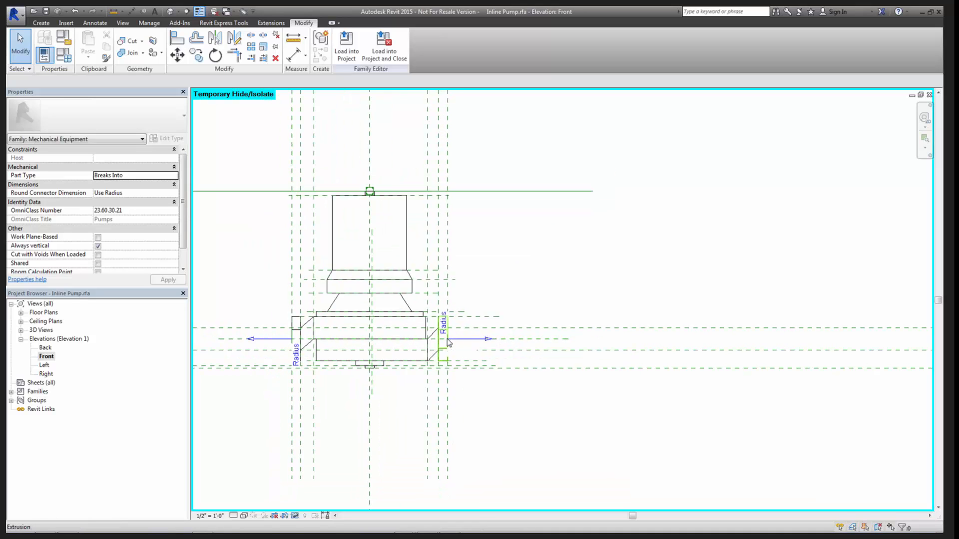
scroll(494, 359, down, 3)
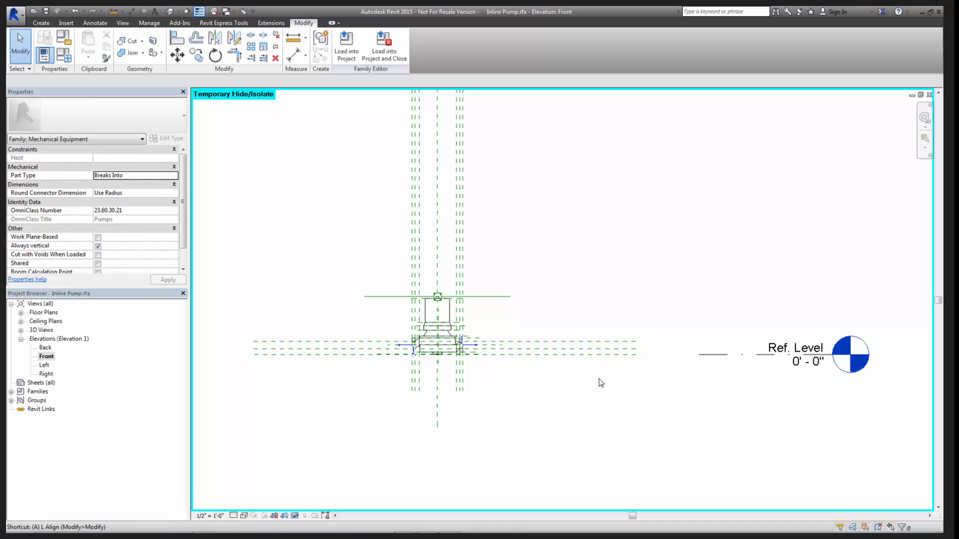
key(a)
key(l)
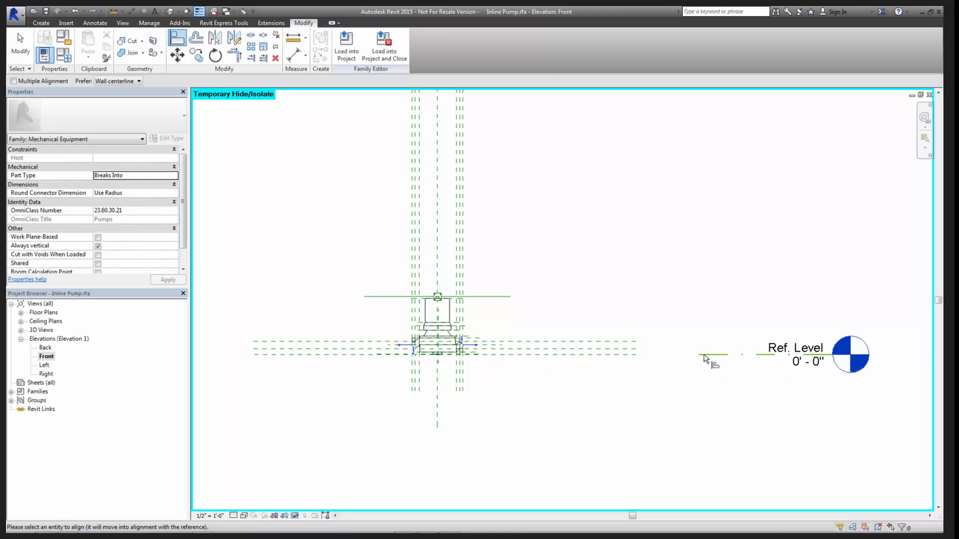
scroll(507, 364, up, 3)
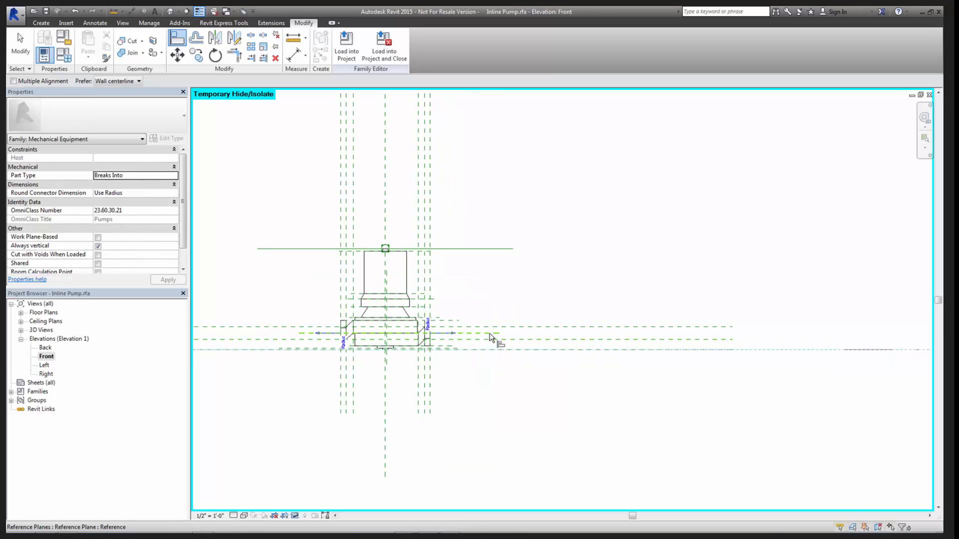
scroll(719, 393, down, 3)
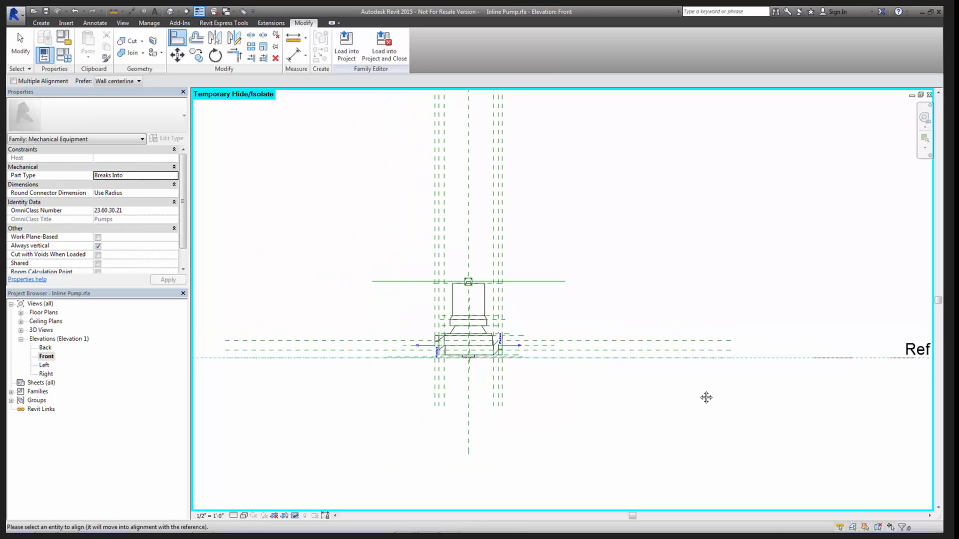
scroll(422, 351, up, 2)
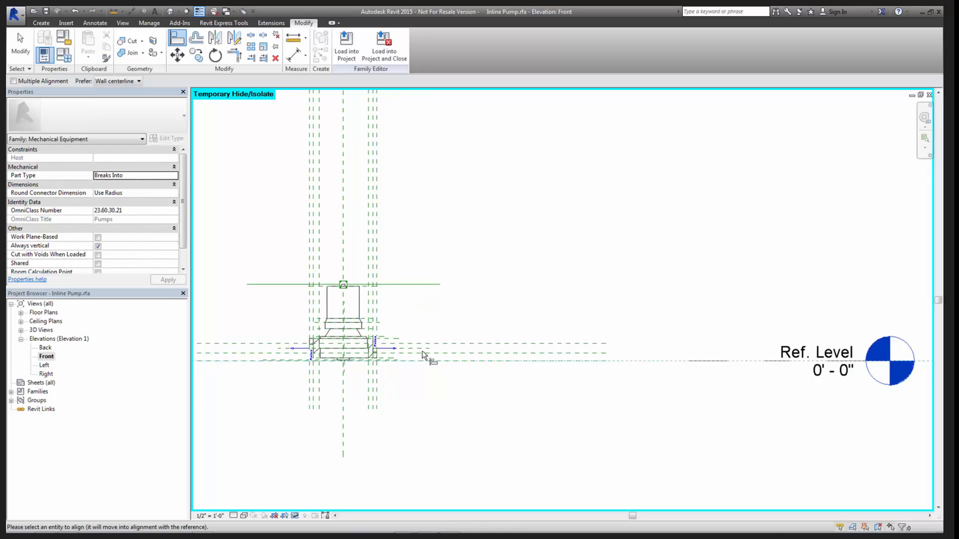
click(416, 346)
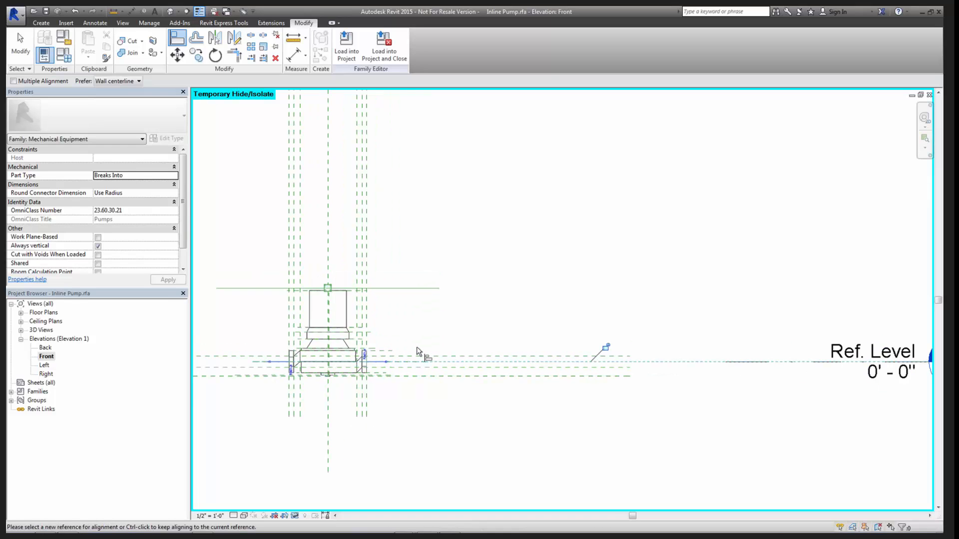
click(605, 347)
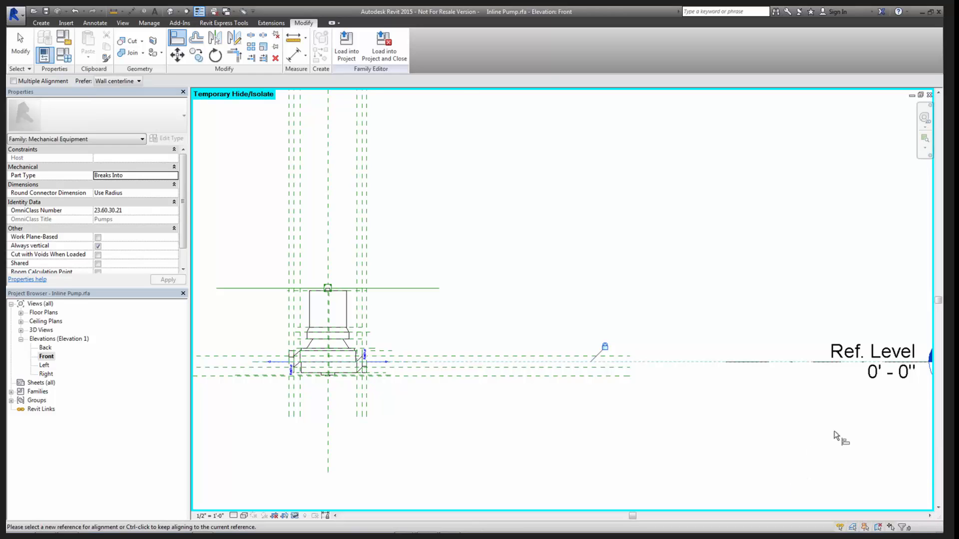
scroll(839, 439, down, 2)
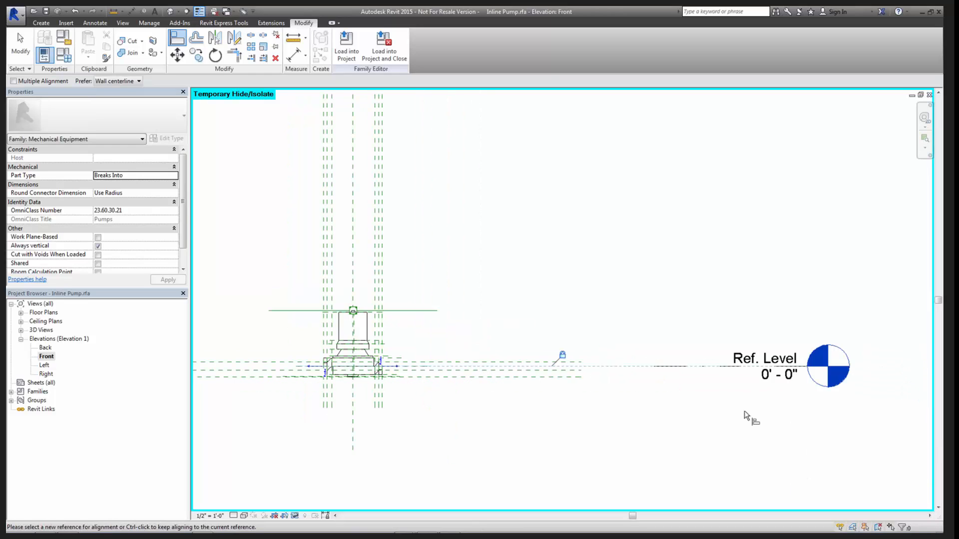
click(780, 376)
scroll(727, 379, down, 2)
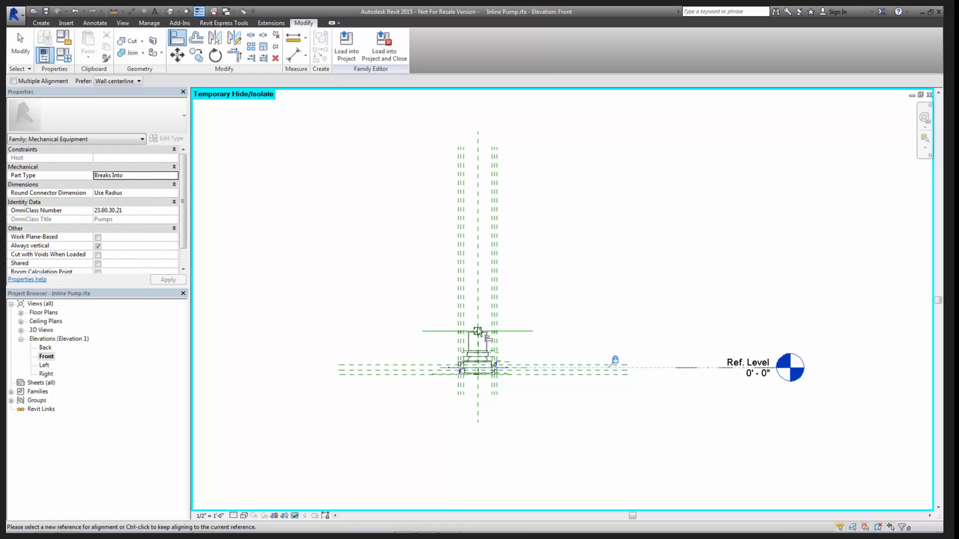
scroll(719, 379, up, 2)
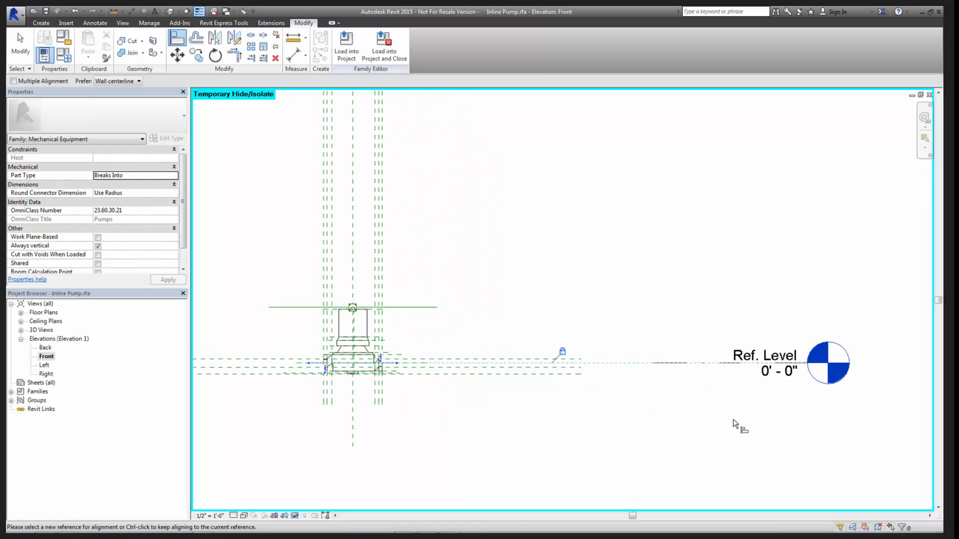
key(Escape)
key(Escape)
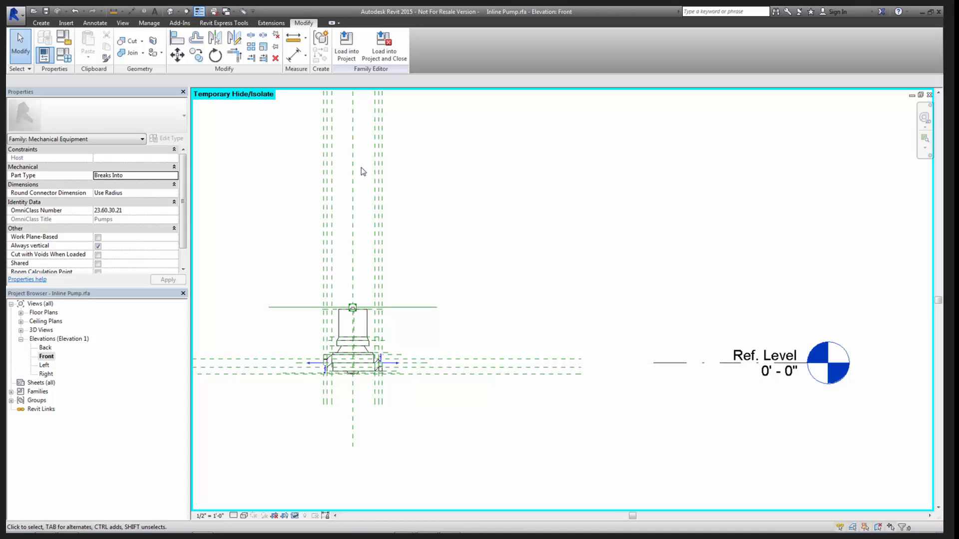
- Load the realigned Inline Pump family into the project, replacing the existing version
click(346, 48)
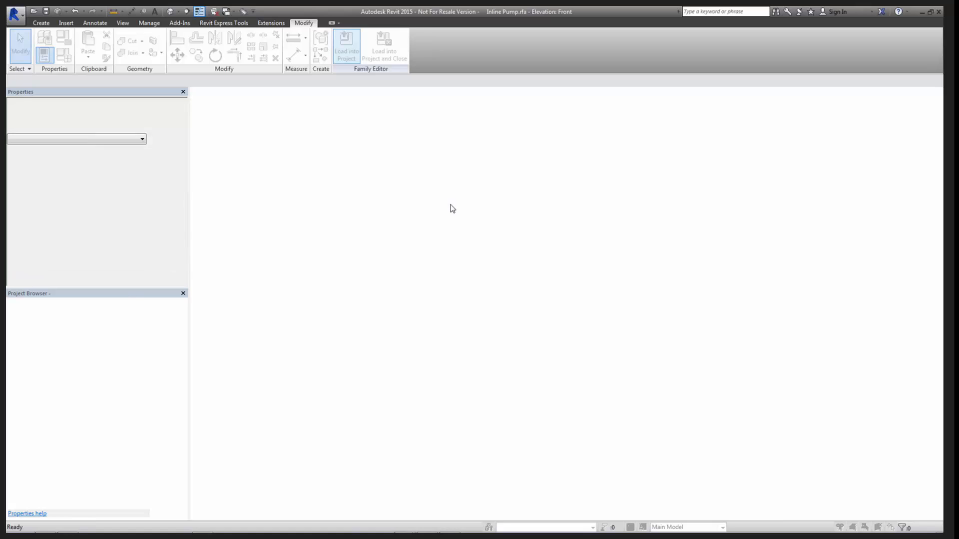
click(449, 310)
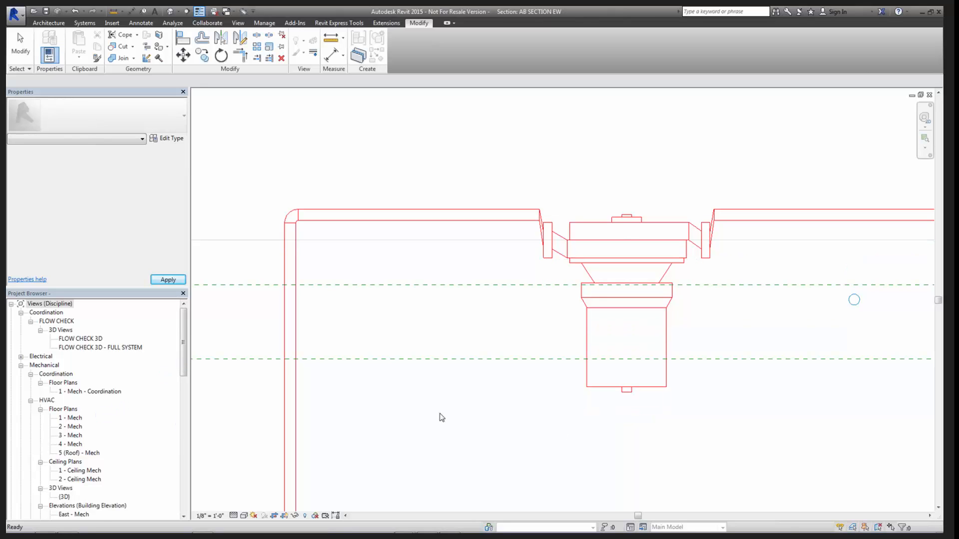
- Open the 1 - Hydronic Piping floor plan of the project
mouse_move(185, 358)
mouse_down()
mouse_move(187, 377)
mouse_move(186, 343)
mouse_up()
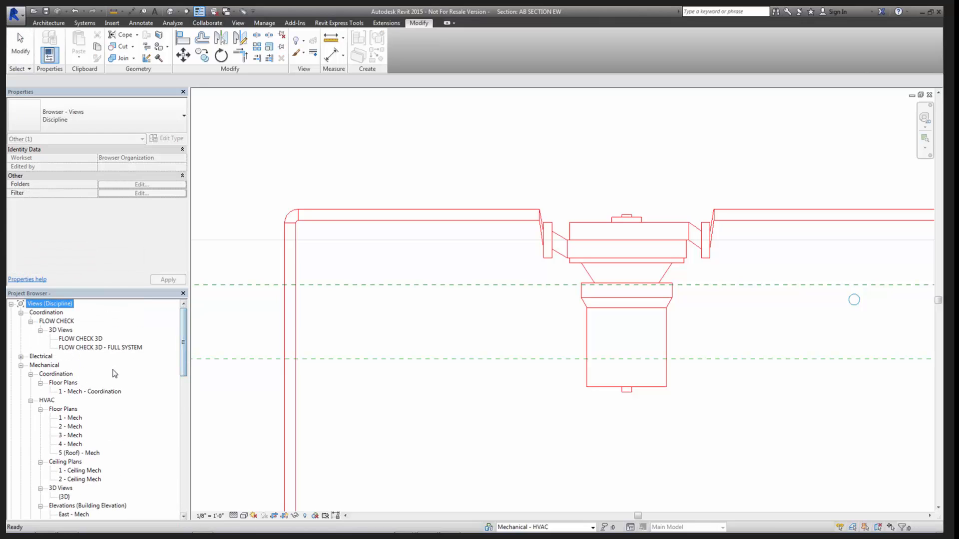
click(90, 391)
click(82, 479)
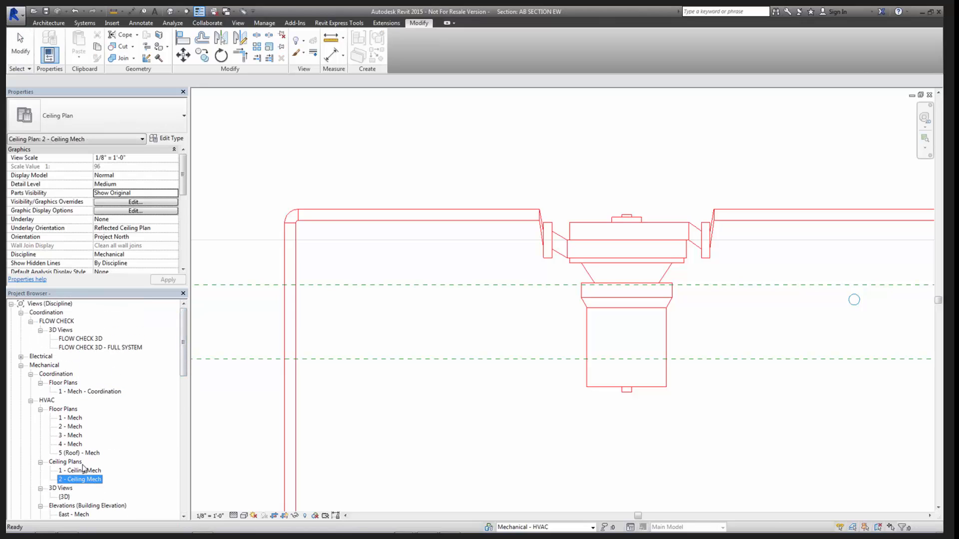
click(67, 392)
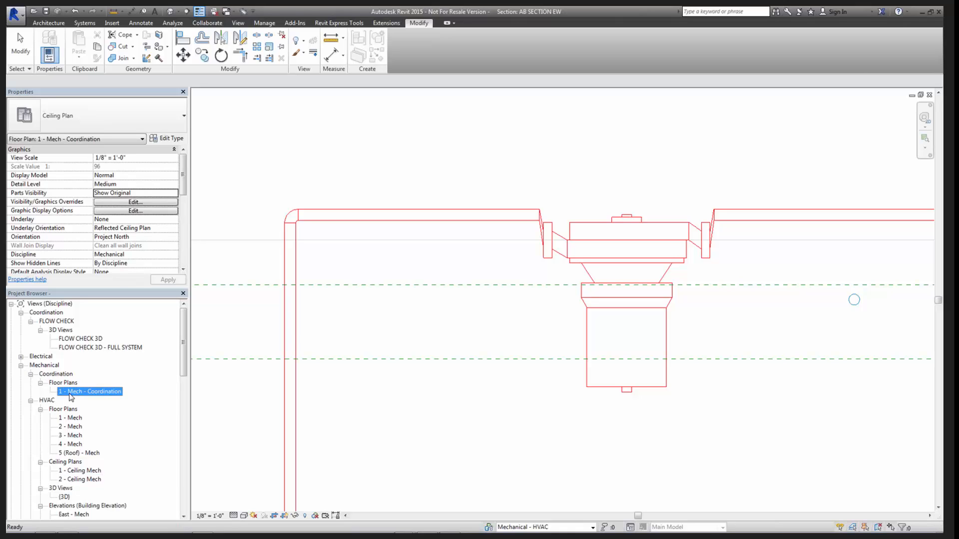
scroll(74, 394, down, 3)
scroll(79, 396, down, 2)
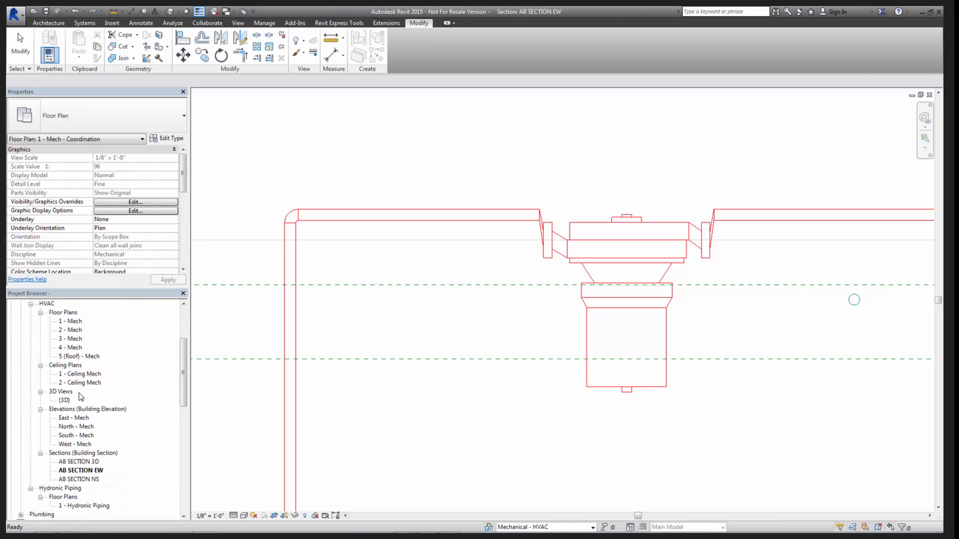
click(98, 491)
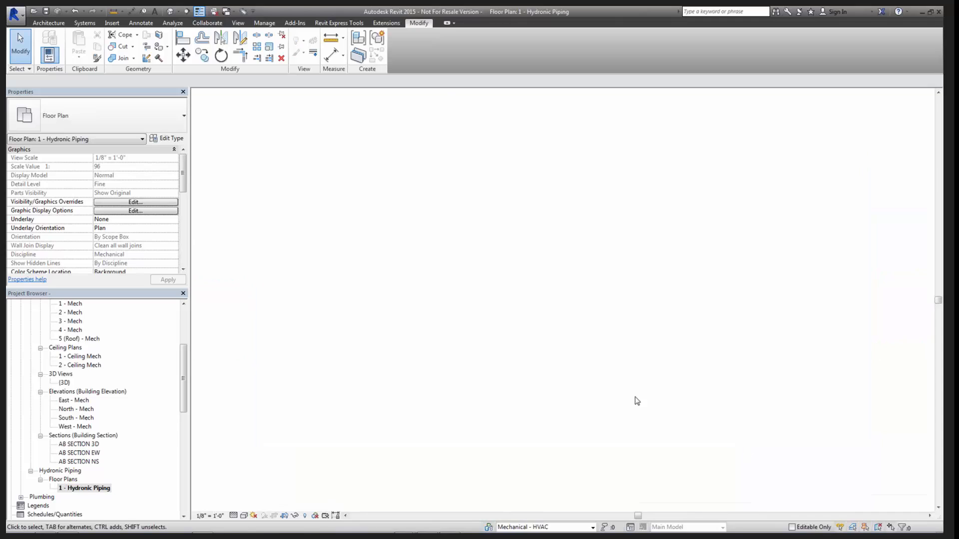
scroll(605, 376, down, 3)
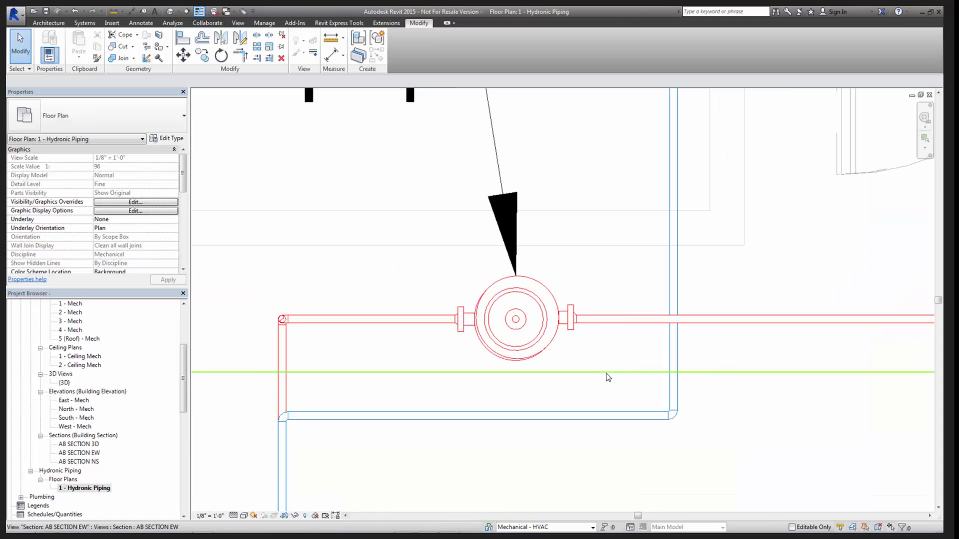
key(space)
scroll(669, 352, down, 2)
middle_drag(669, 352, 429, 340)
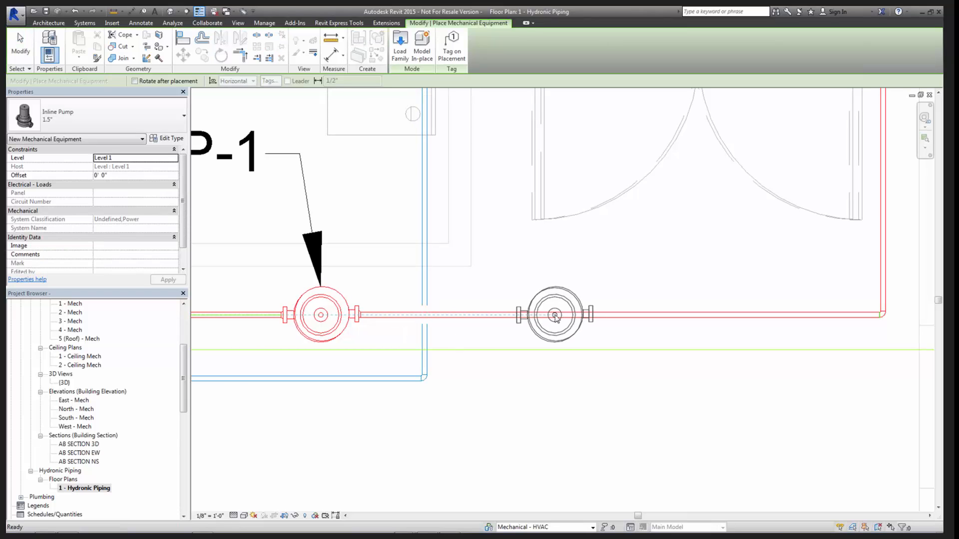
key(Escape)
key(Escape)
- Tile only the hydronic piping plan and section AB SECTION EW, closing the full-system 3D view and minimizing the Inline Pump family windows
key(w)
key(t)
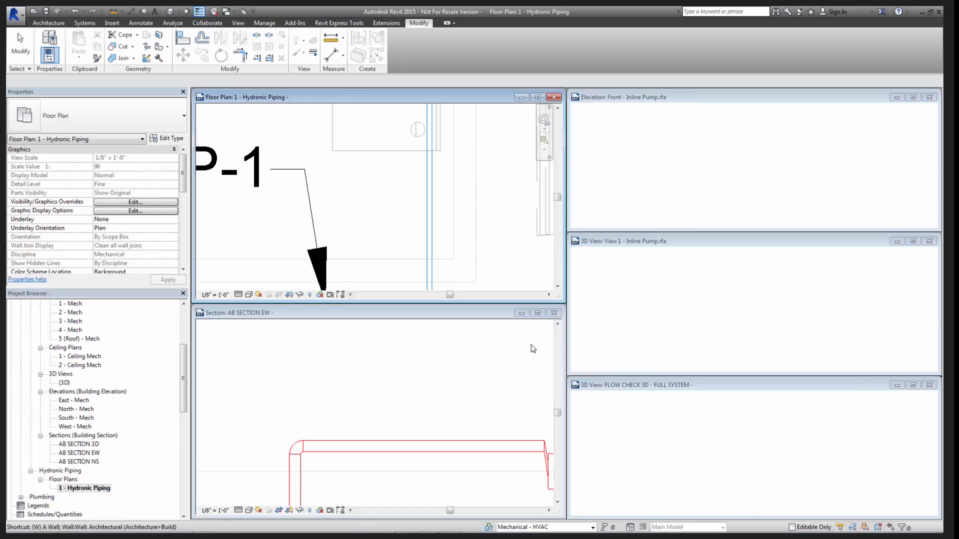
click(929, 385)
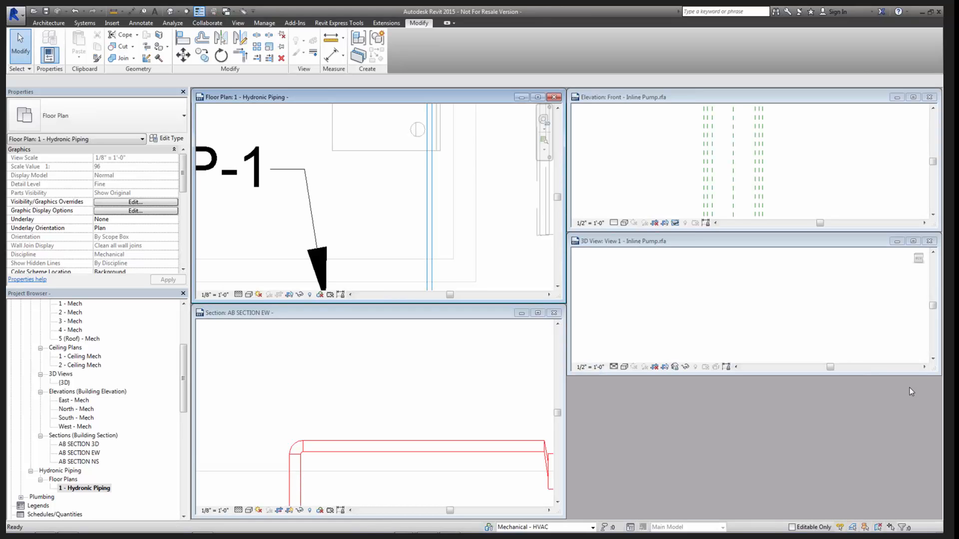
click(892, 243)
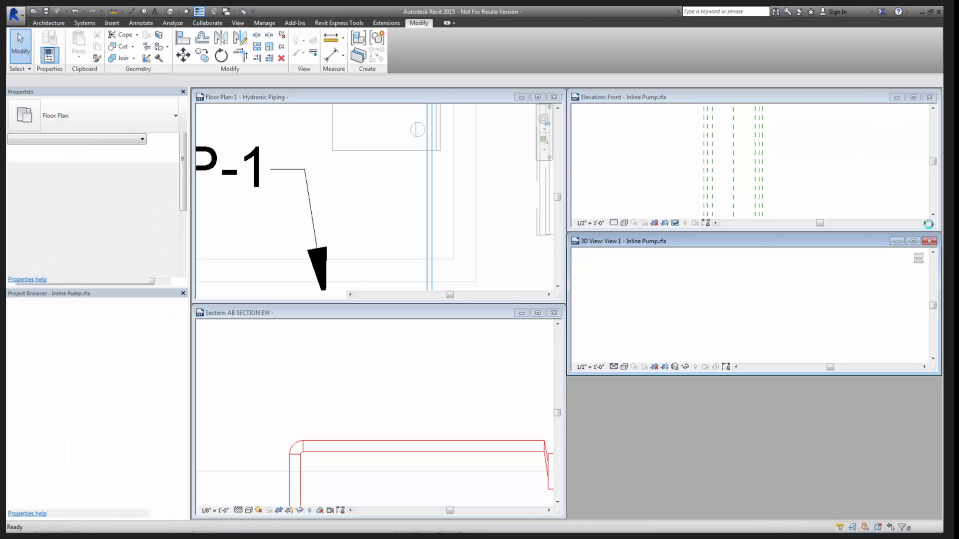
click(929, 241)
click(897, 101)
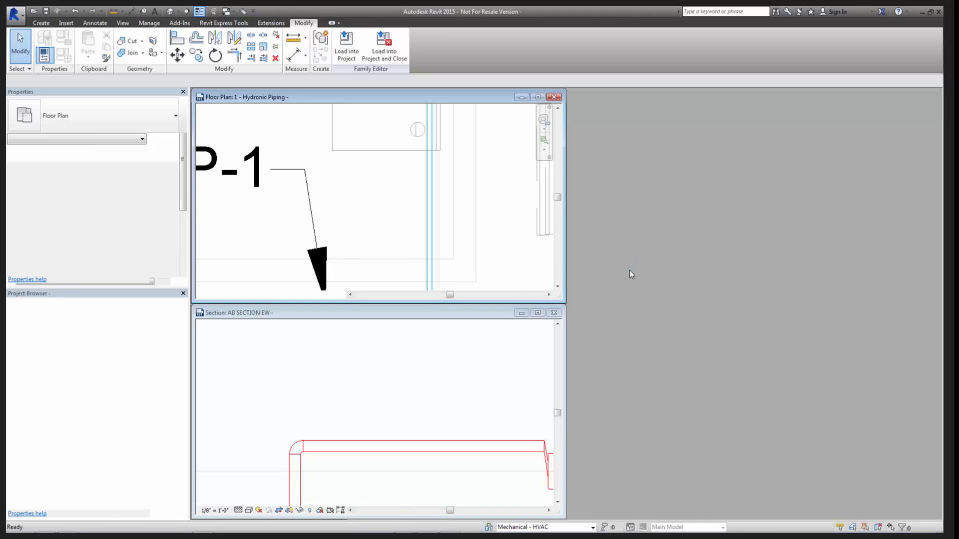
key(w)
key(t)
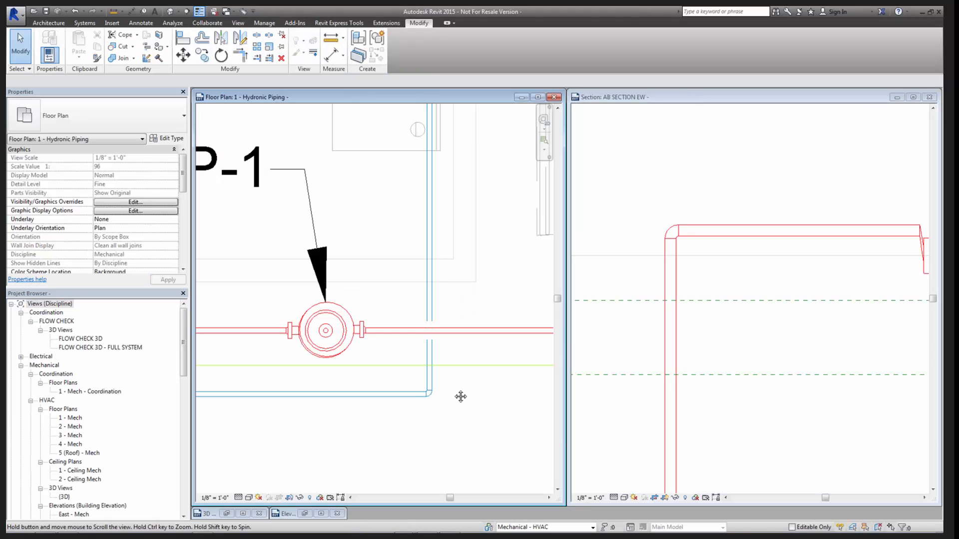
- Place another 1.5" Inline Pump in the plan on the red horizontal pipe, to the right of the existing pump
middle_drag(460, 396, 338, 397)
scroll(768, 345, down, 4)
middle_drag(793, 351, 550, 367)
click(477, 402)
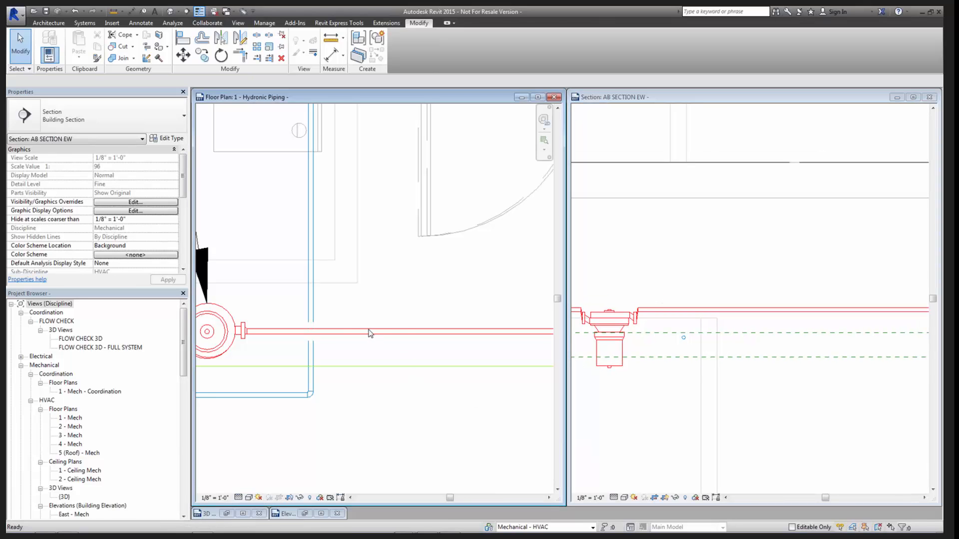
key(m)
key(e)
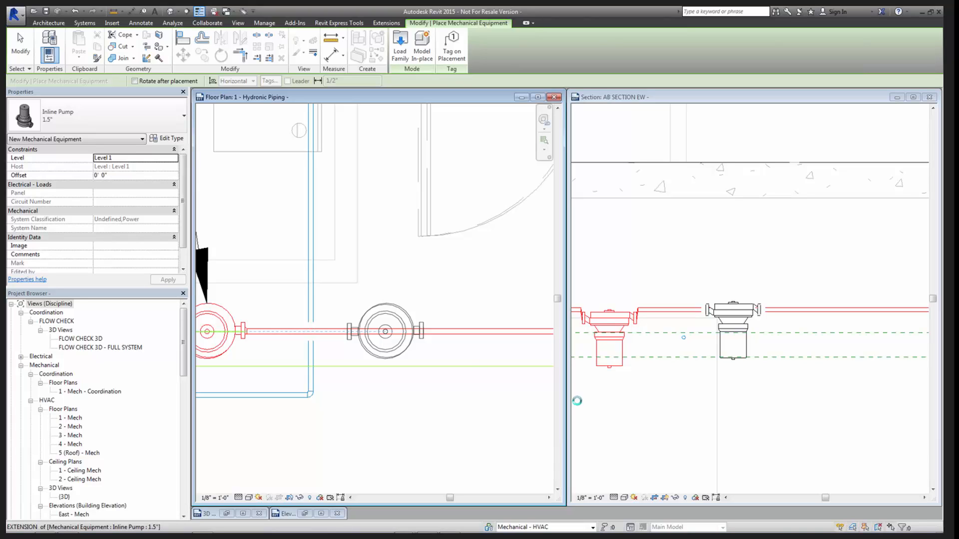
click(422, 332)
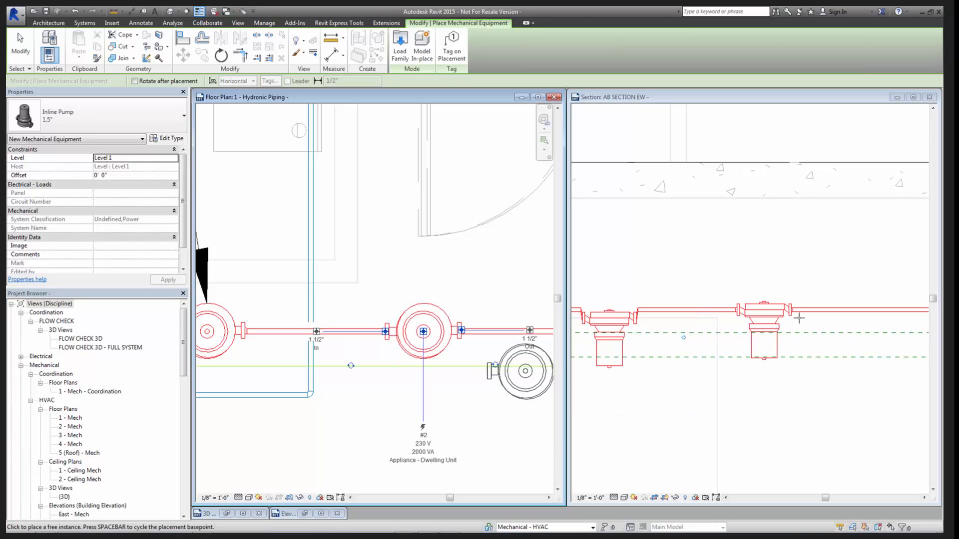
key(Escape)
key(Escape)
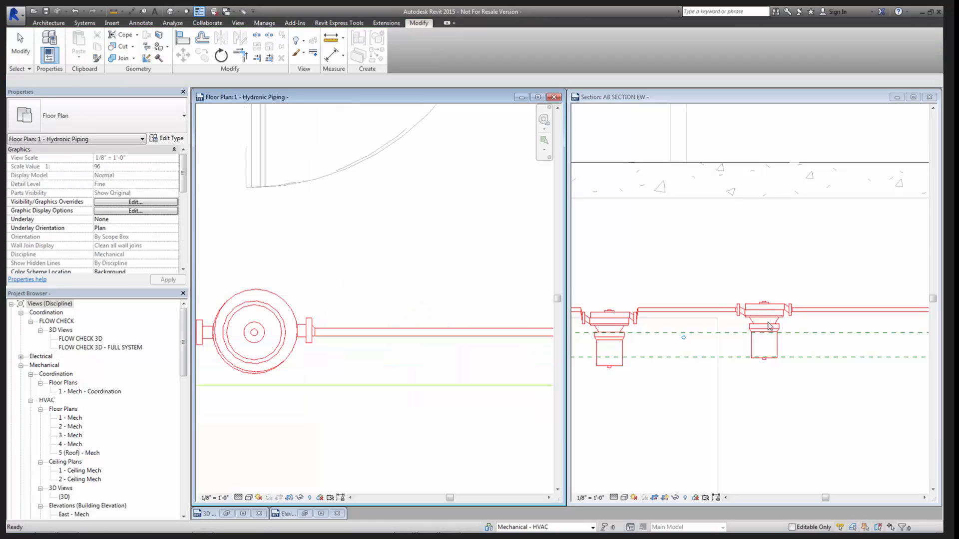
- Compare how the new and existing pumps connect to the pipe in section AB SECTION EW
click(805, 98)
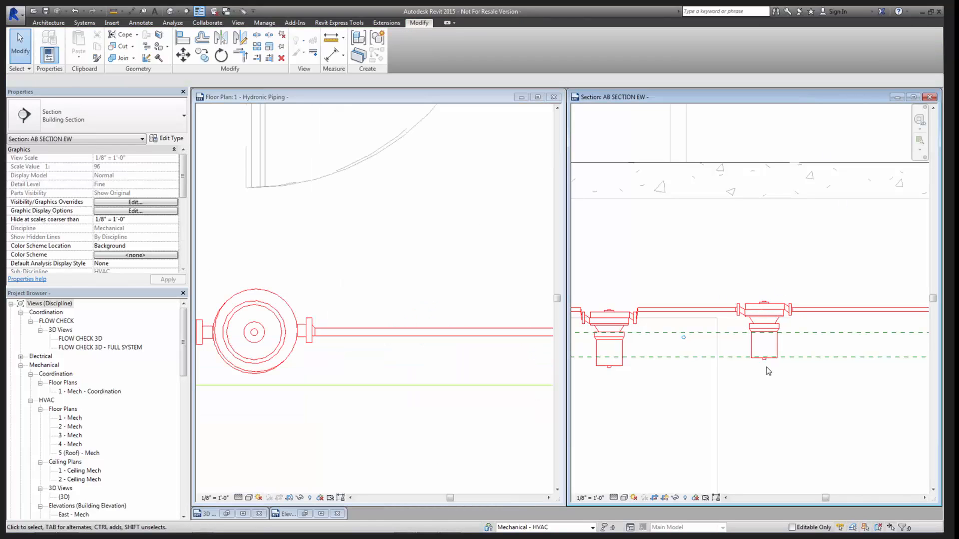
scroll(764, 372, up, 3)
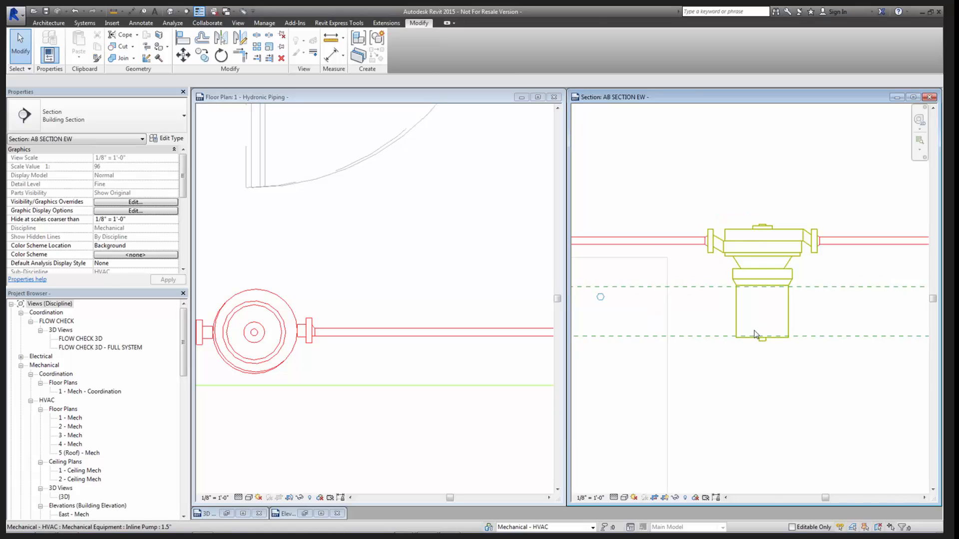
scroll(748, 319, down, 3)
mouse_move(699, 362)
middle_down()
mouse_move(710, 348)
mouse_move(705, 364)
middle_up()
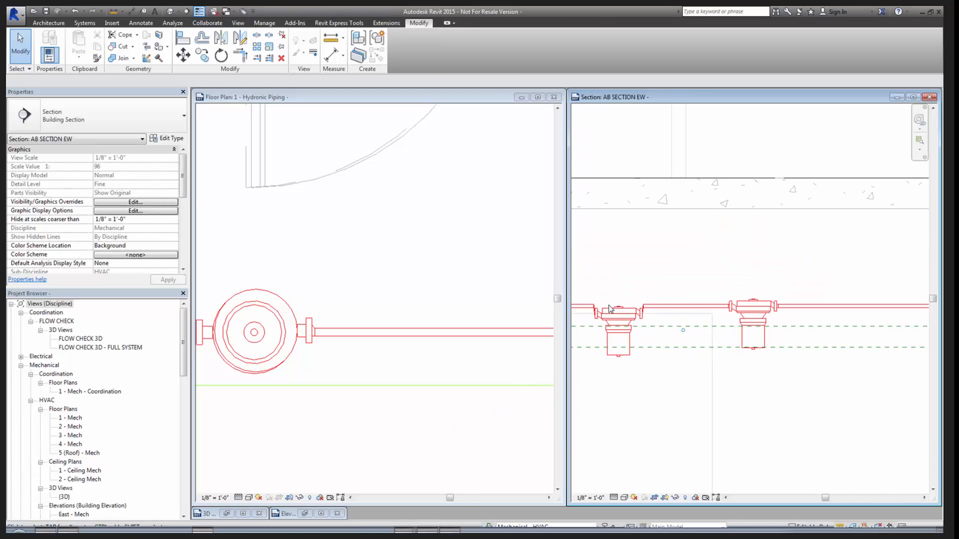
- Examine the older pump's offset pipe connections beside the newer pump in section AB SECTION EW
scroll(634, 338, up, 2)
scroll(656, 359, up, 2)
middle_drag(686, 364, 791, 360)
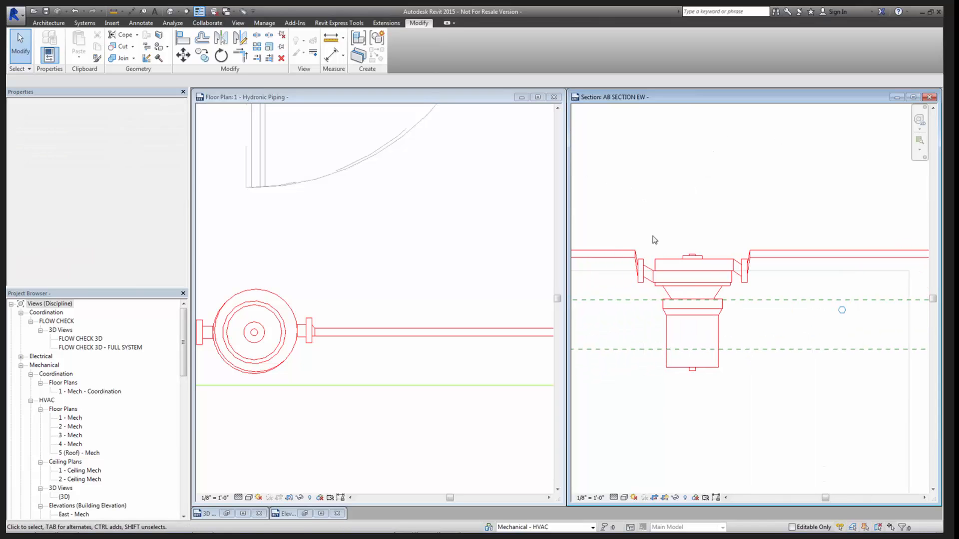
scroll(749, 330, down, 2)
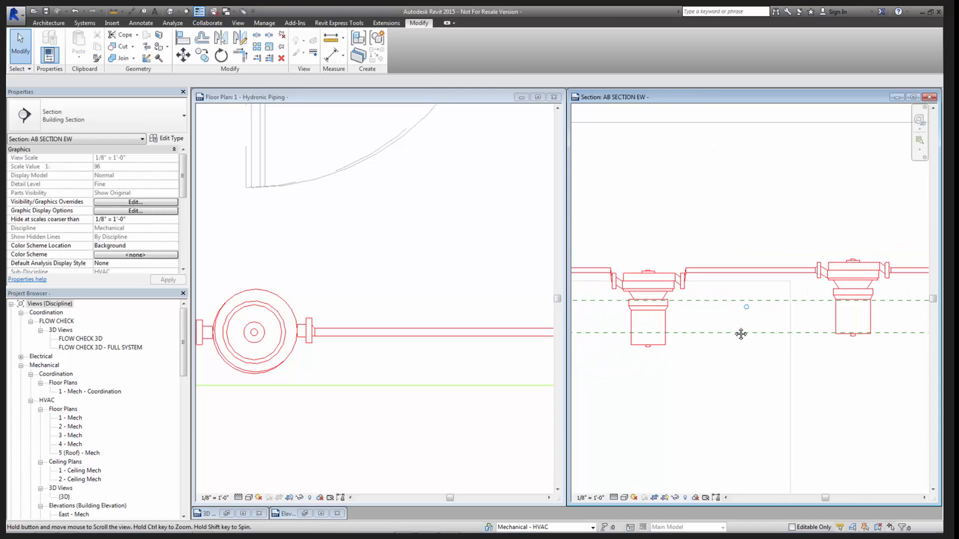
- Open the Inline Pump family's Front elevation and check the pump geometry and reference planes against the Ref. Level
click(322, 514)
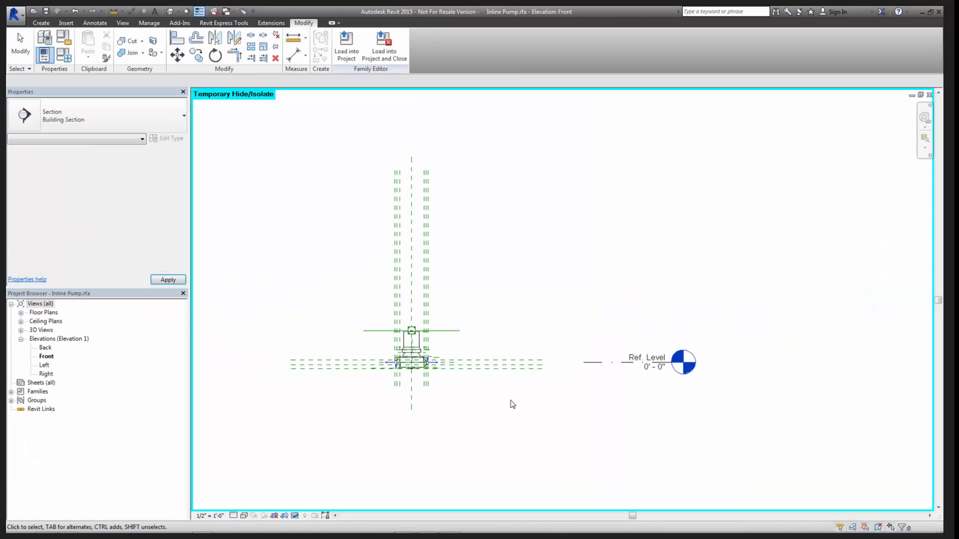
scroll(424, 379, up, 4)
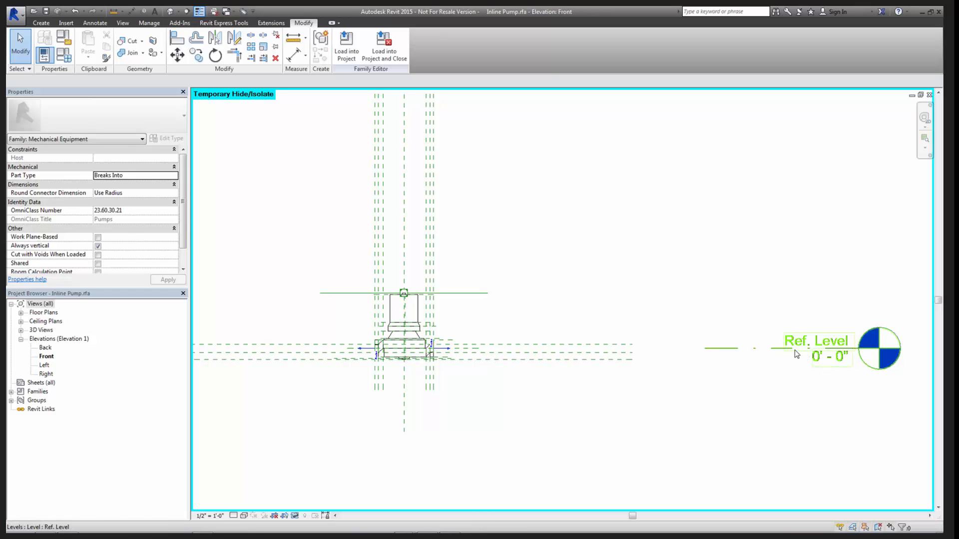
scroll(719, 388, down, 2)
drag(384, 136, 735, 454)
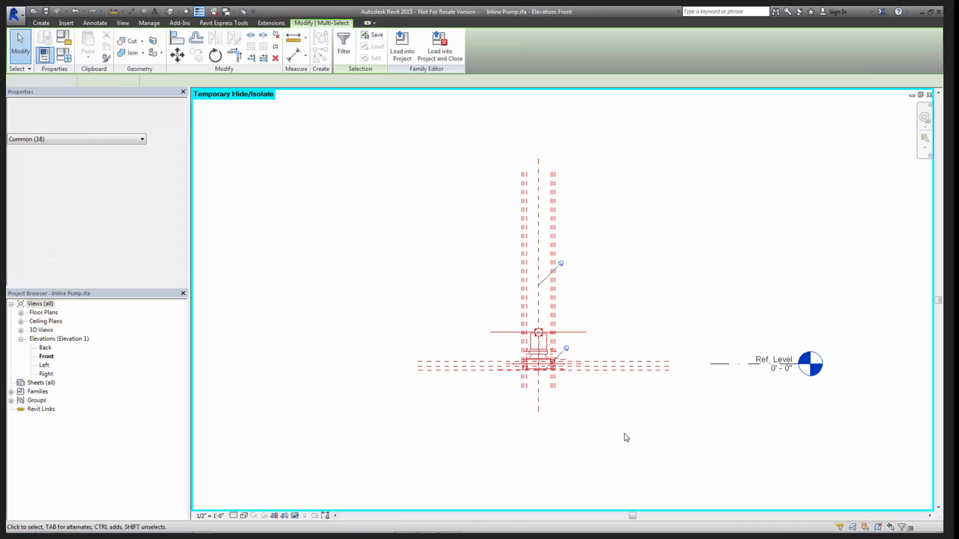
click(610, 452)
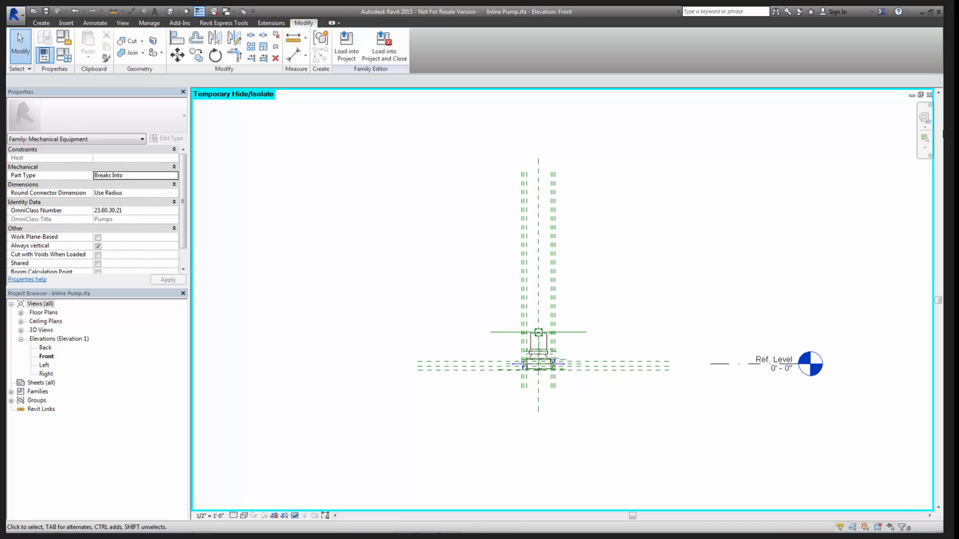
- Return to the project's 1 - Hydronic Piping plan and check how both pumps line up with the horizontal pipe
key(ctrl+Tab)
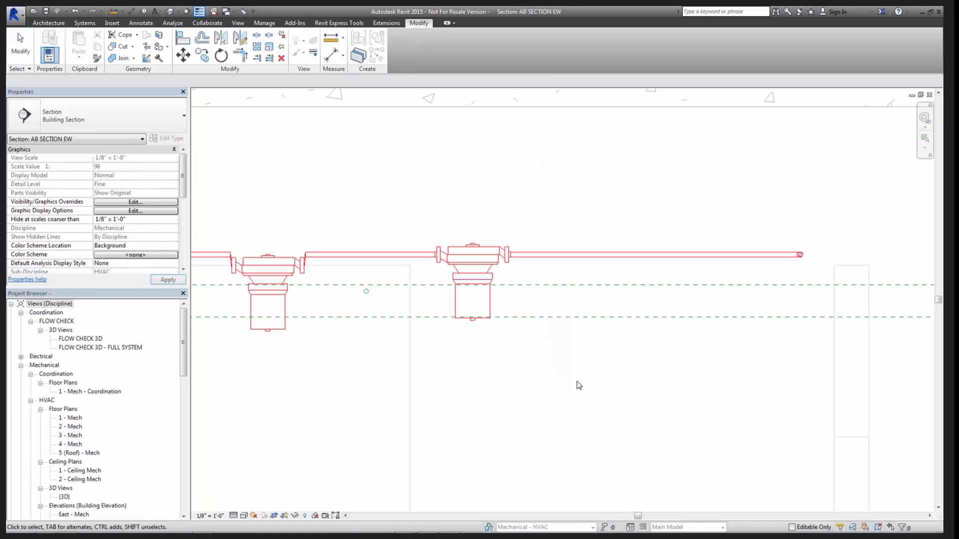
key(ctrl+Tab)
middle_drag(407, 413, 837, 400)
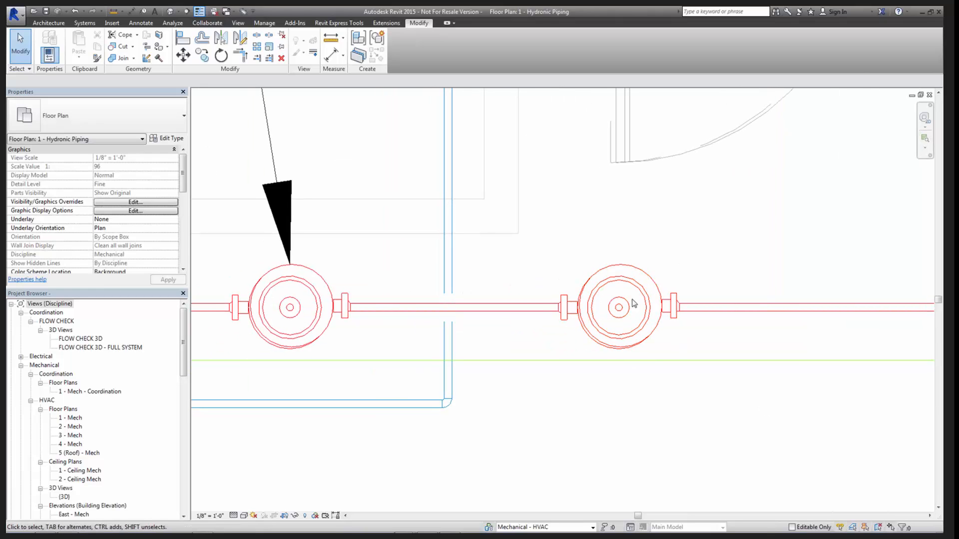
scroll(644, 309, up, 2)
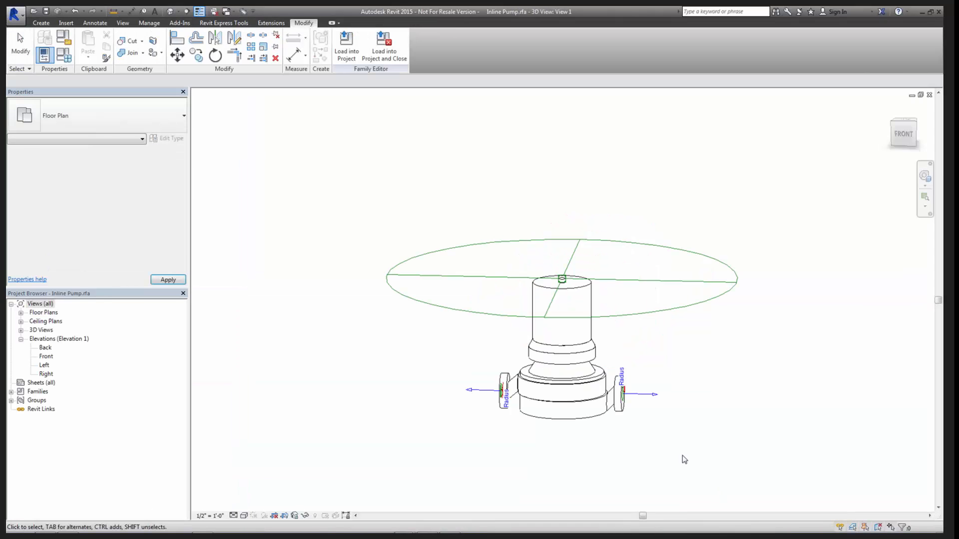
- Open the Inline Pump family's Ref. Level floor plan with the pump body and both flanges in close view
click(21, 312)
double_click(53, 321)
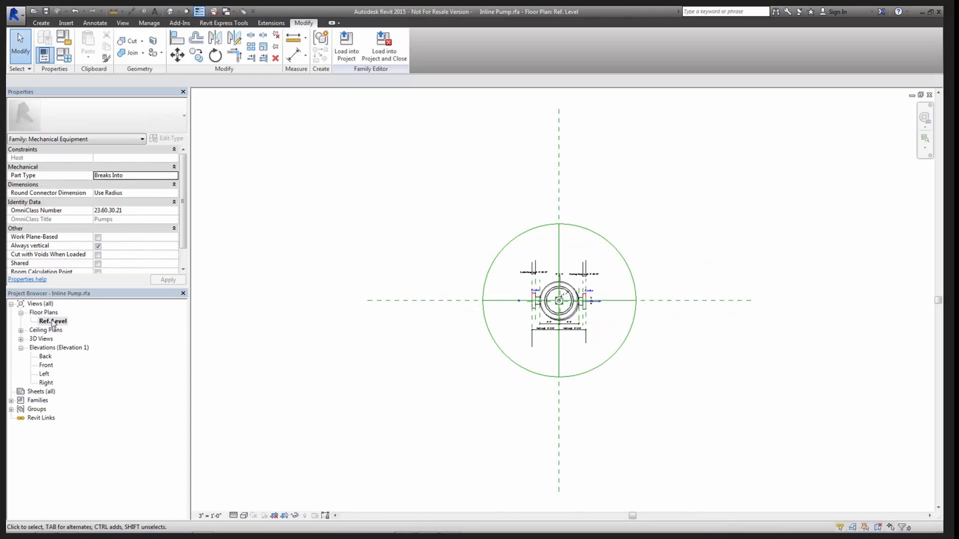
scroll(561, 358, up, 3)
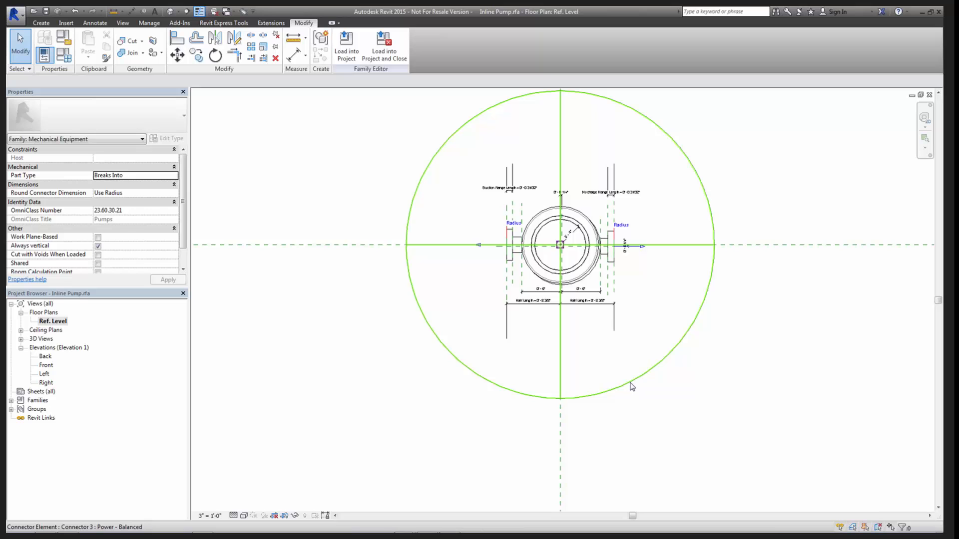
scroll(557, 252, up, 4)
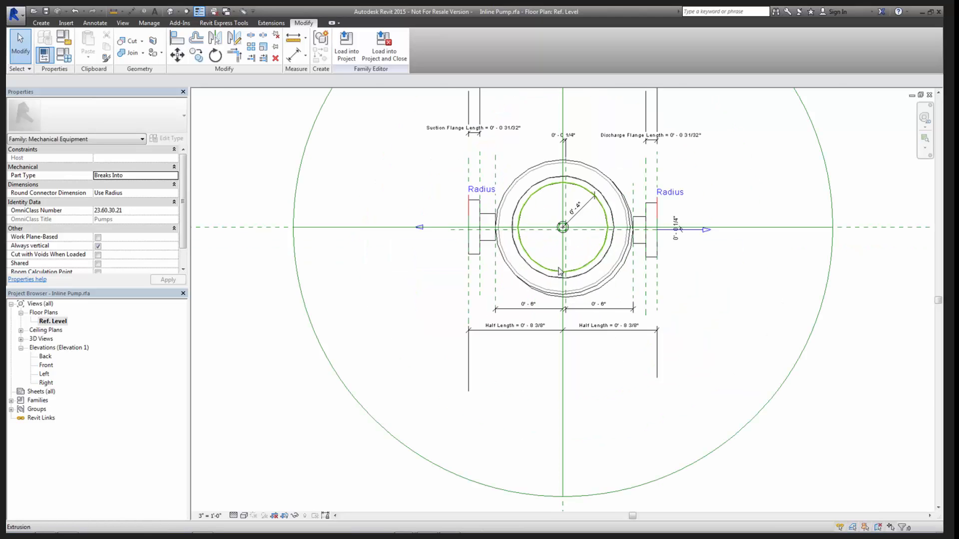
scroll(556, 253, up, 3)
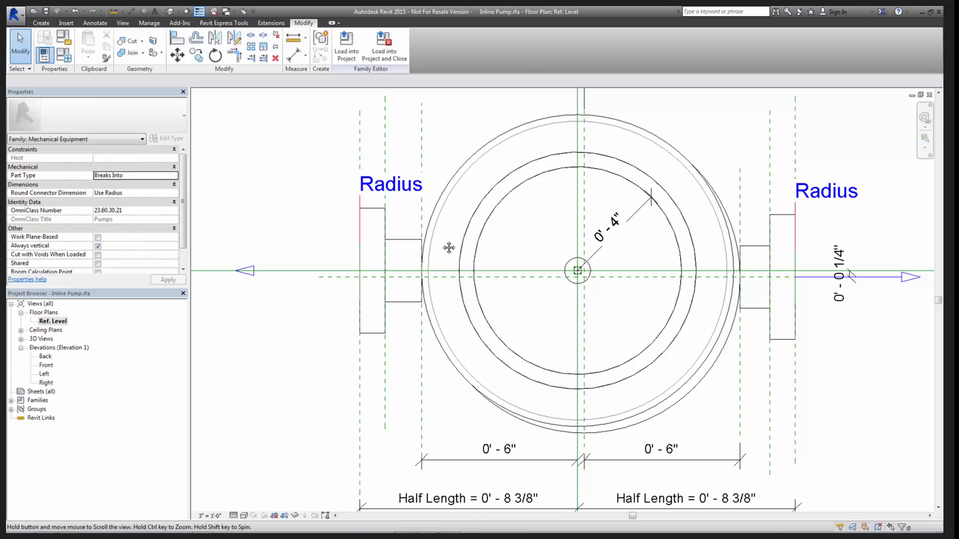
middle_drag(447, 250, 443, 312)
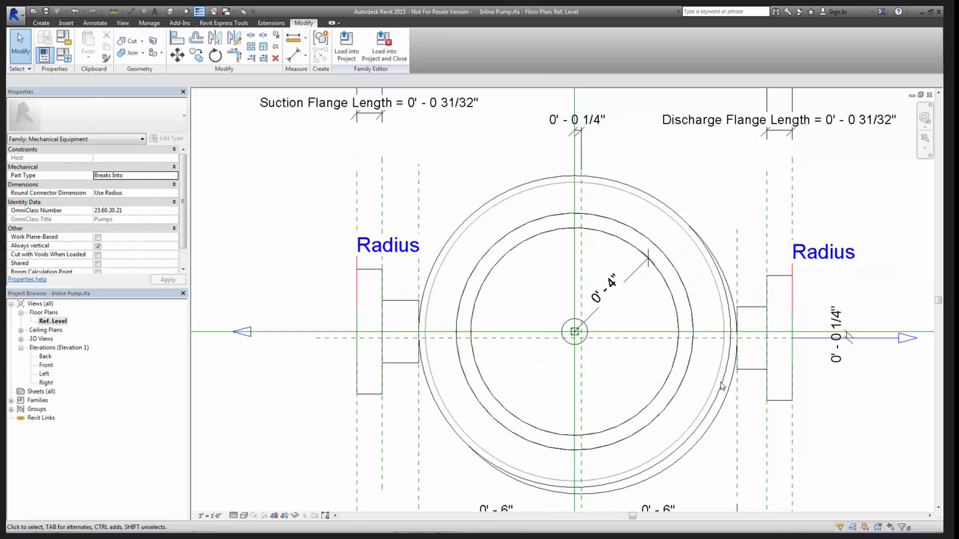
- Inspect the off-centre pump body extrusion and the offset dimensions between the reference planes
click(728, 415)
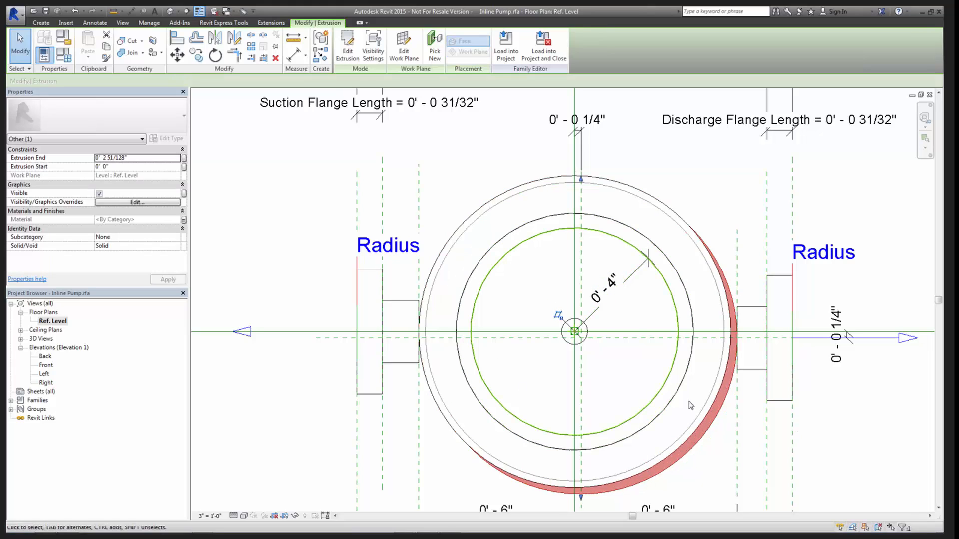
middle_drag(565, 242, 568, 287)
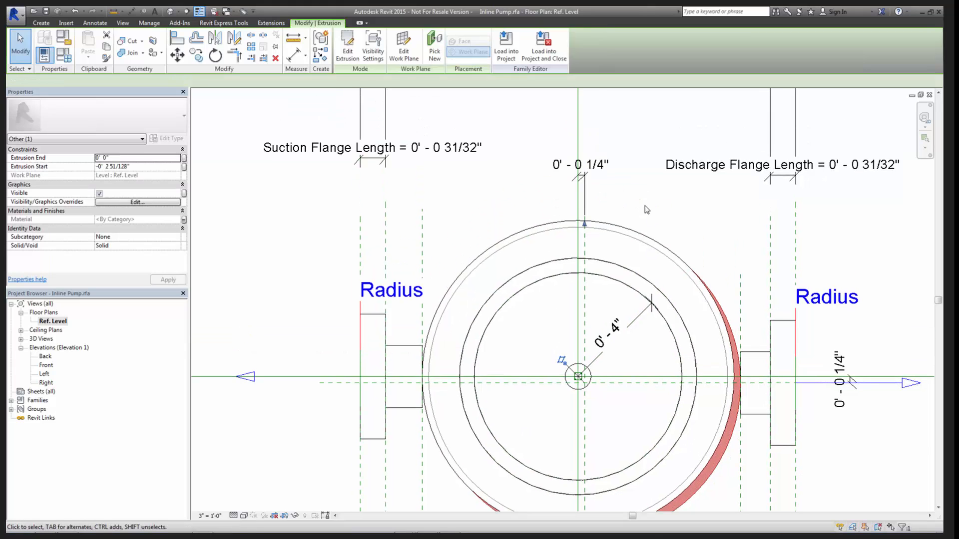
click(643, 206)
scroll(631, 207, down, 2)
scroll(609, 193, down, 1)
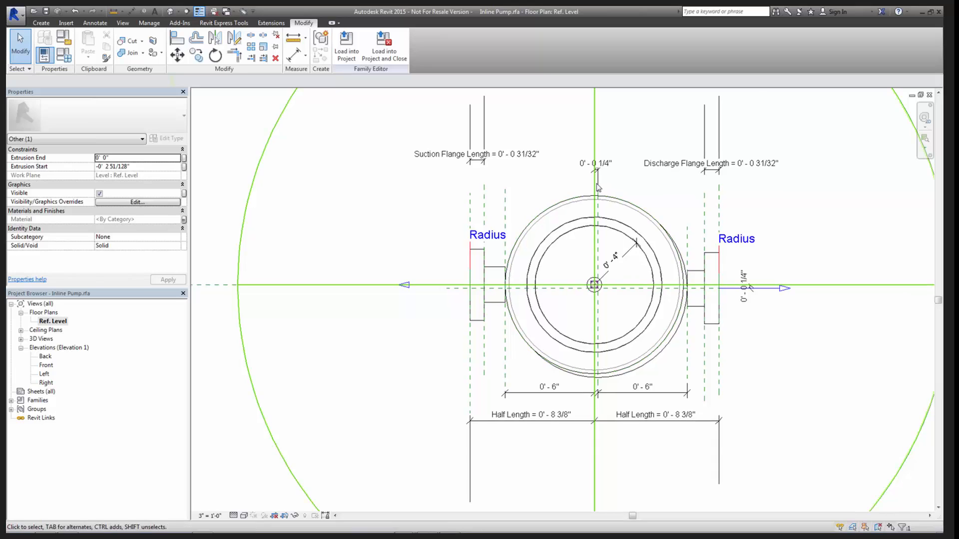
scroll(601, 155, up, 3)
scroll(601, 154, down, 2)
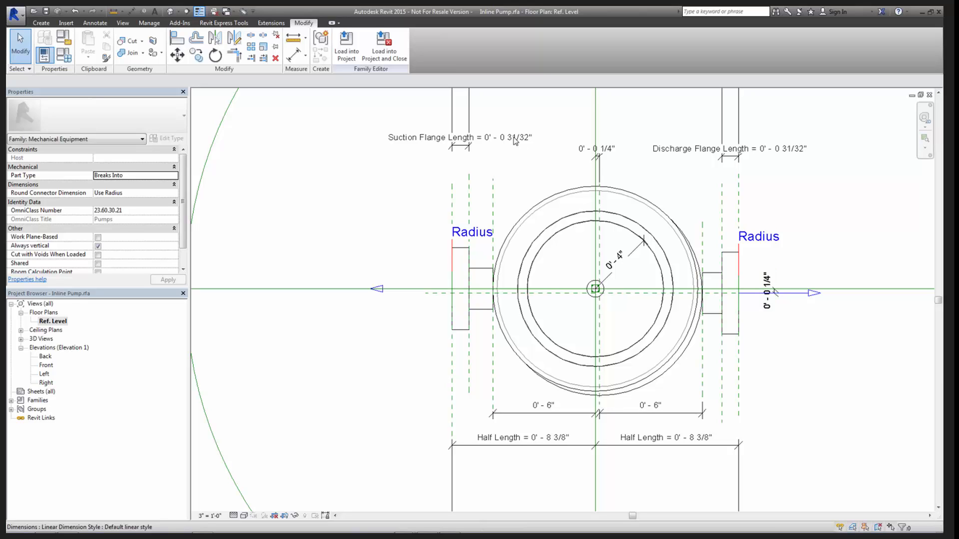
- Set the offset of the dashed vertical reference plane from the pump's vertical centre plane to 0
scroll(599, 162, up, 3)
scroll(599, 163, up, 3)
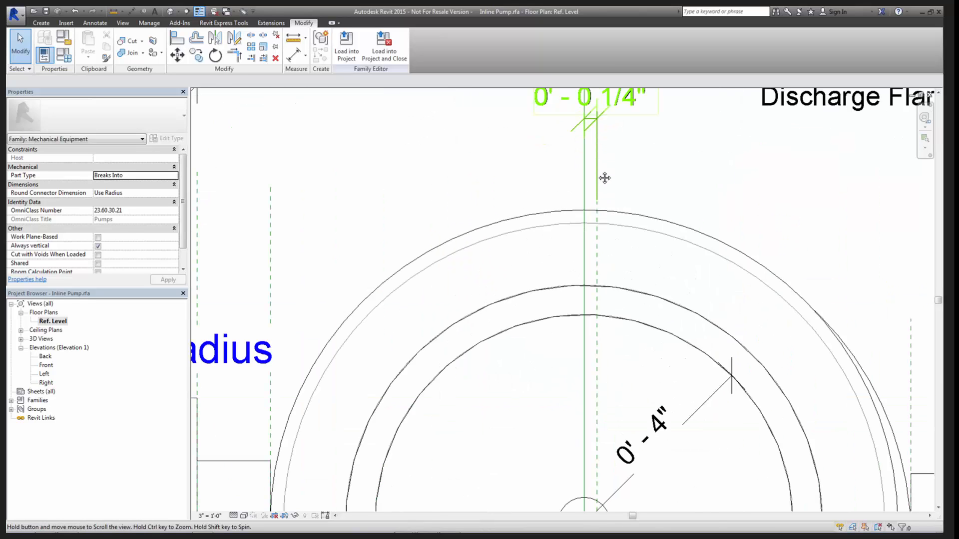
click(597, 257)
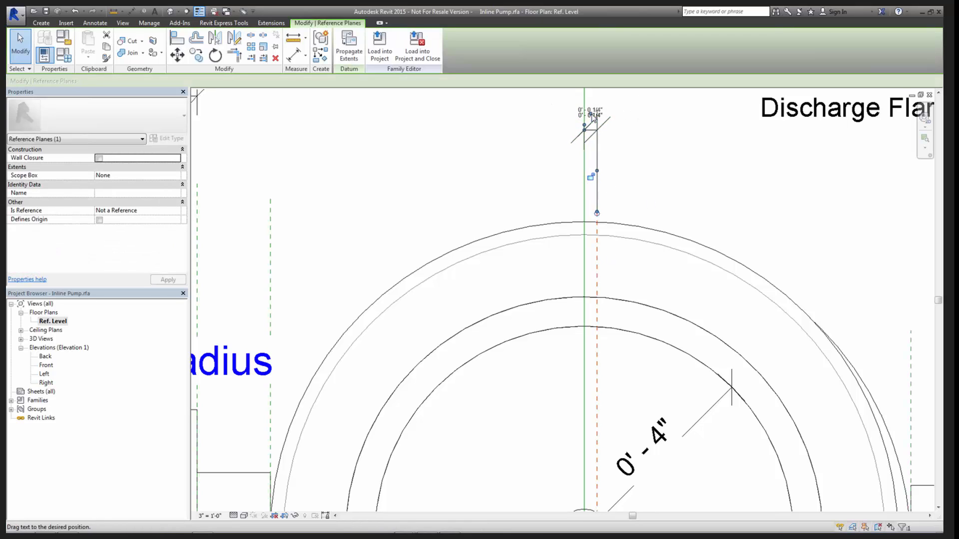
key(Escape)
click(599, 258)
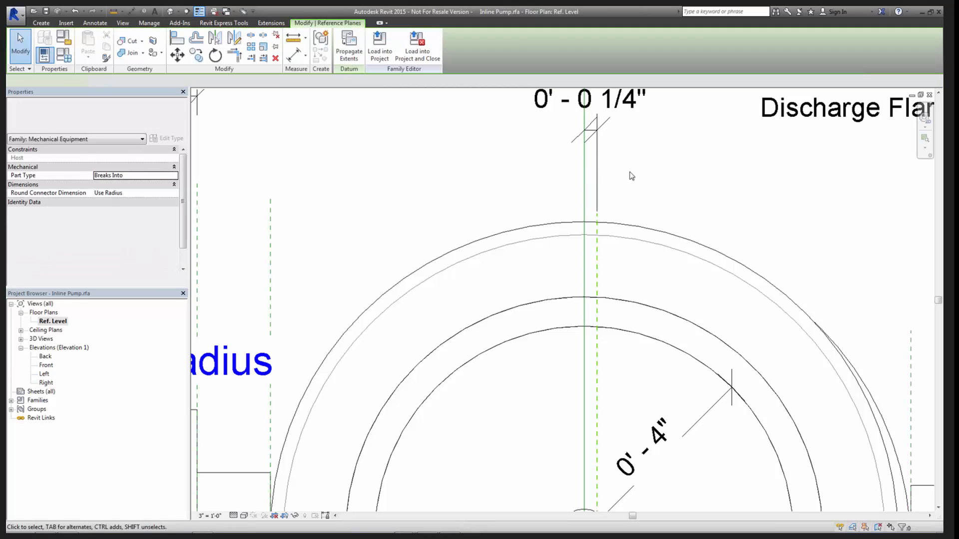
click(581, 146)
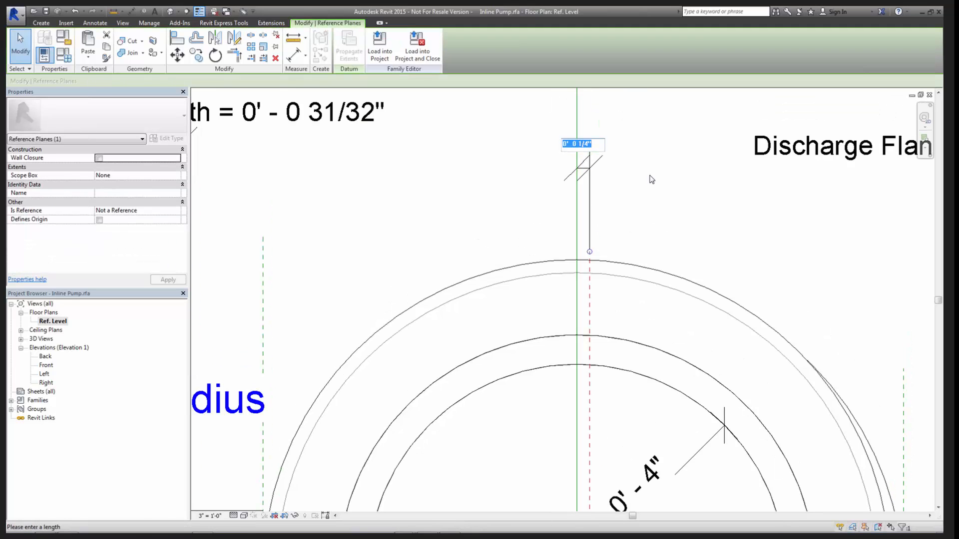
text(0)
key(Return)
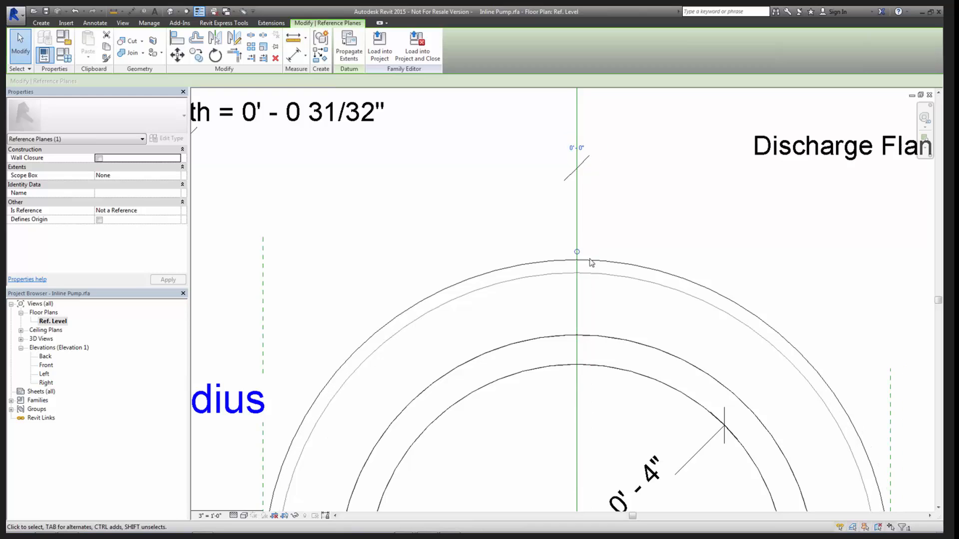
click(578, 211)
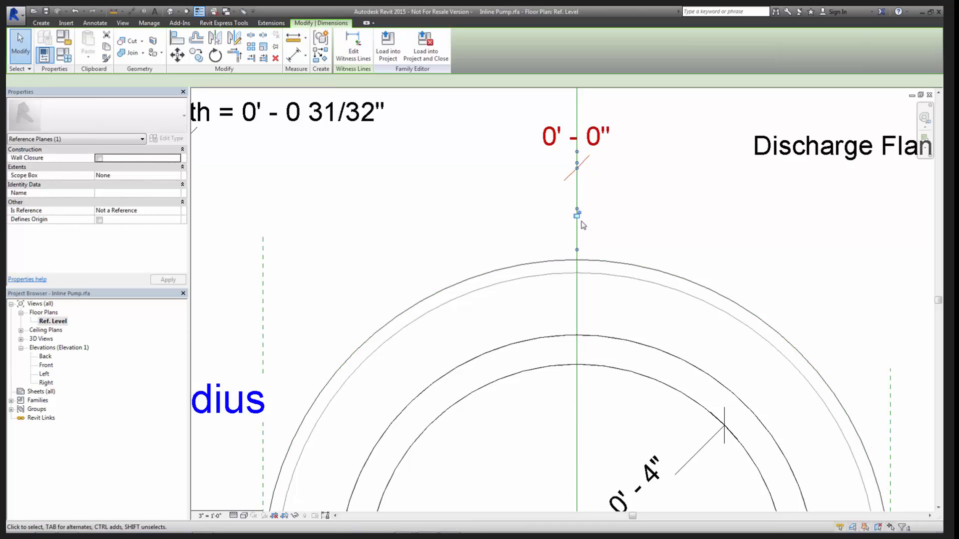
- Set the offset of the dashed horizontal reference plane through the discharge flange from the pump's horizontal centre plane to 0
scroll(641, 257, down, 2)
middle_drag(687, 289, 486, 128)
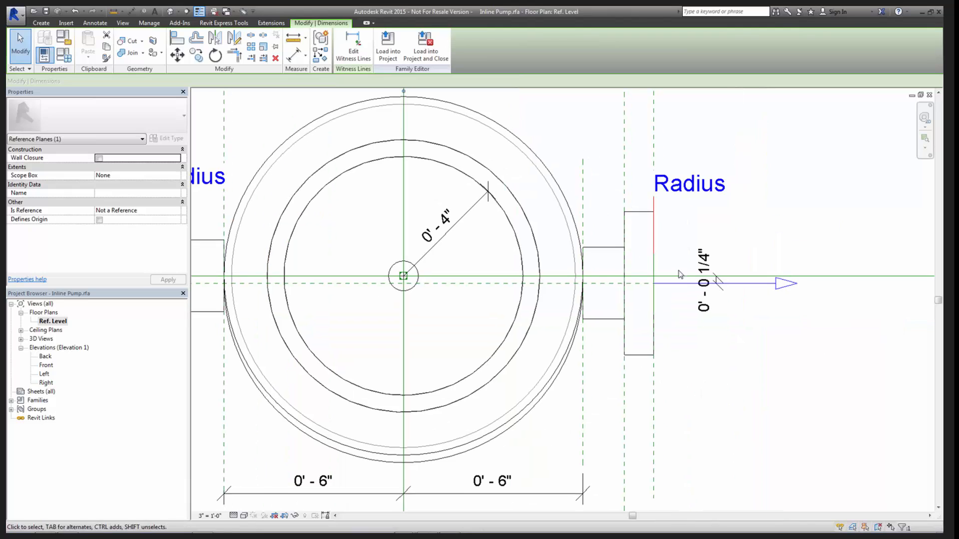
click(602, 292)
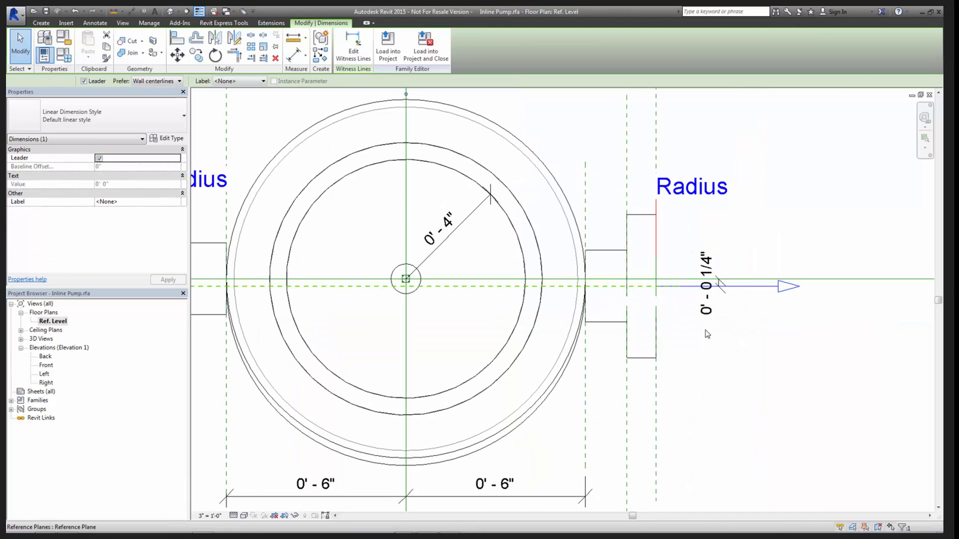
scroll(722, 312, up, 3)
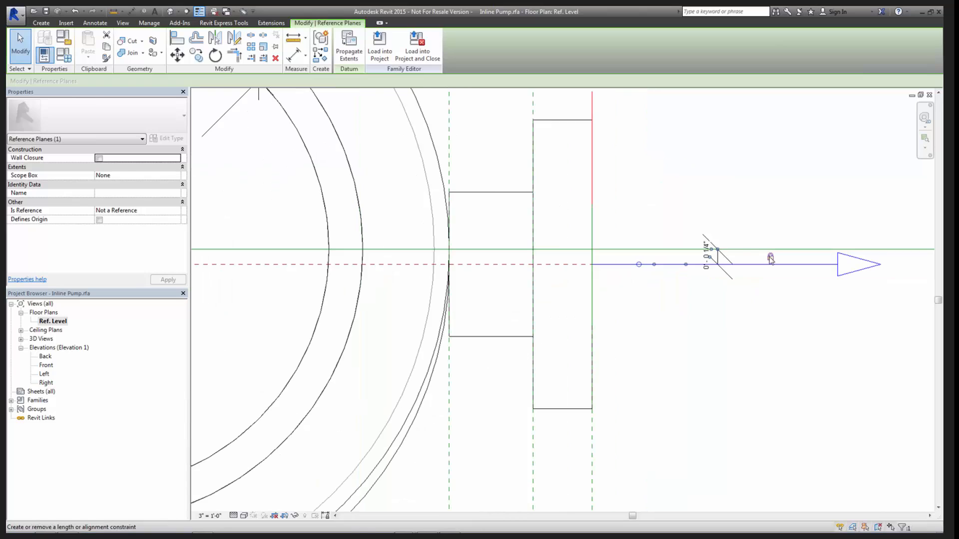
click(502, 284)
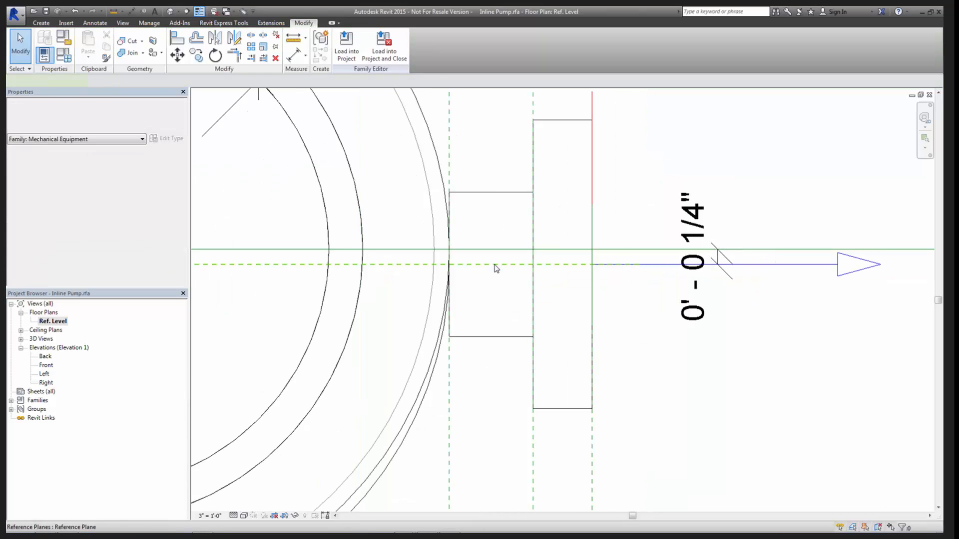
click(495, 265)
click(708, 266)
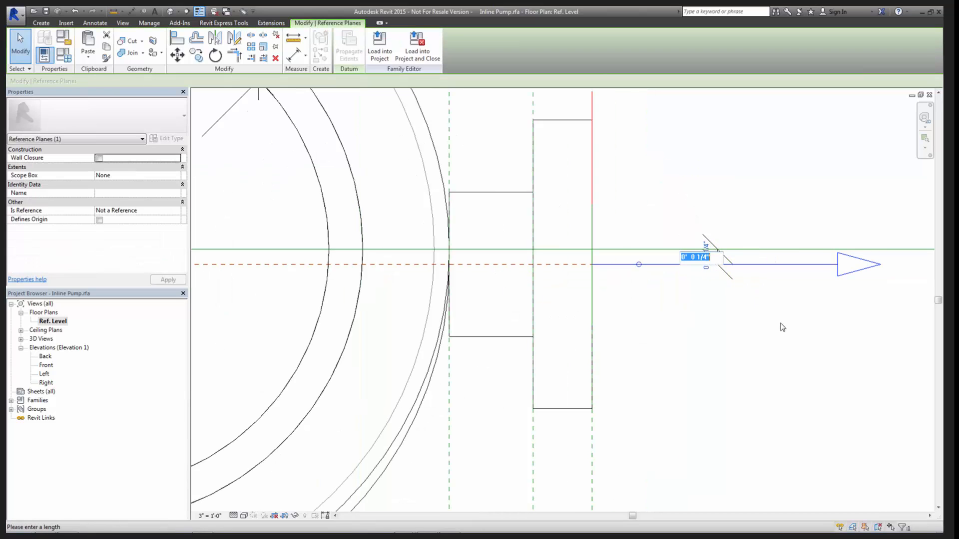
text(0)
key(Return)
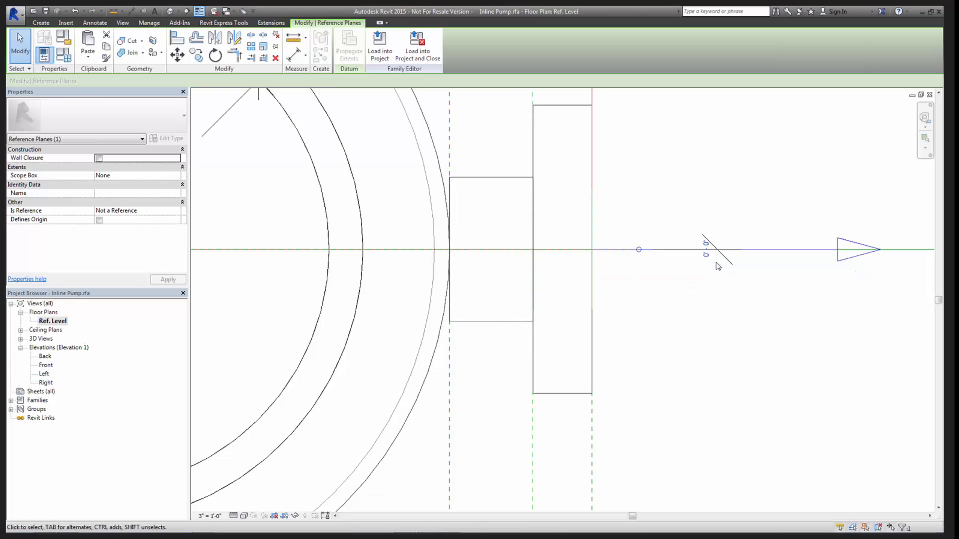
click(718, 273)
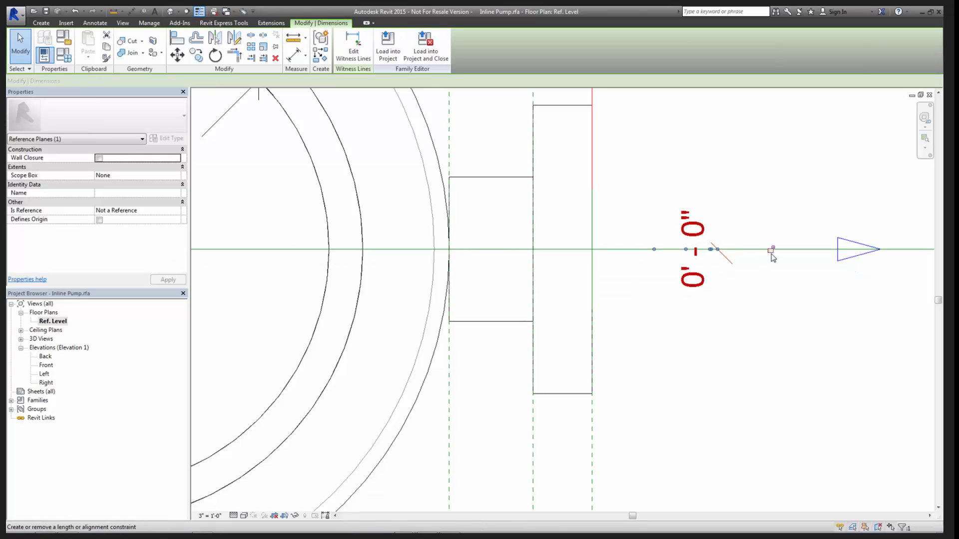
click(762, 298)
scroll(641, 344, down, 3)
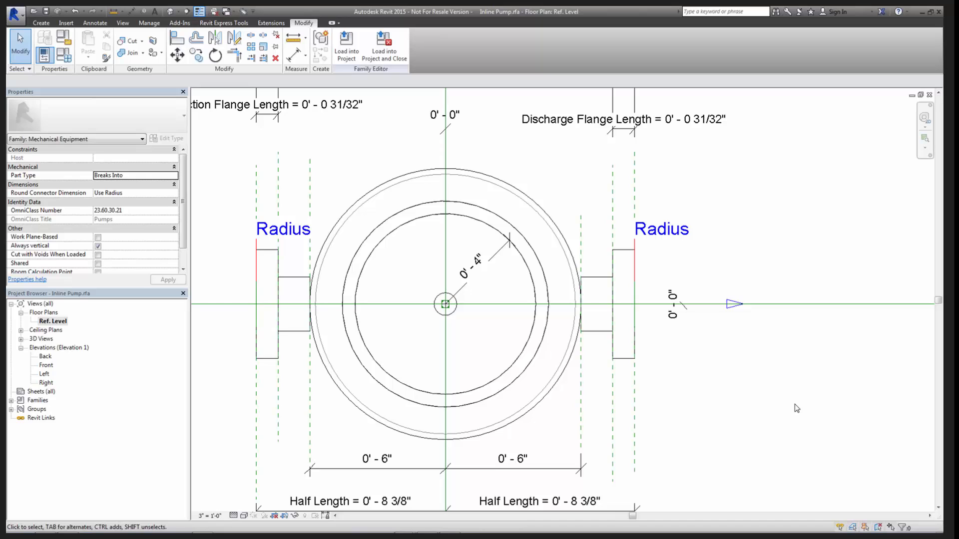
- Reload the corrected Inline Pump family into the project and tile the open views
click(346, 48)
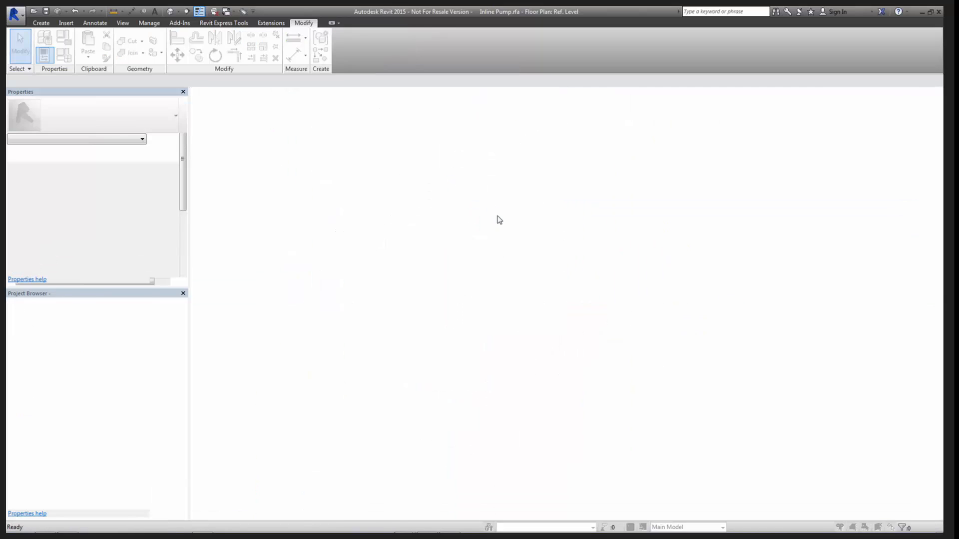
click(502, 246)
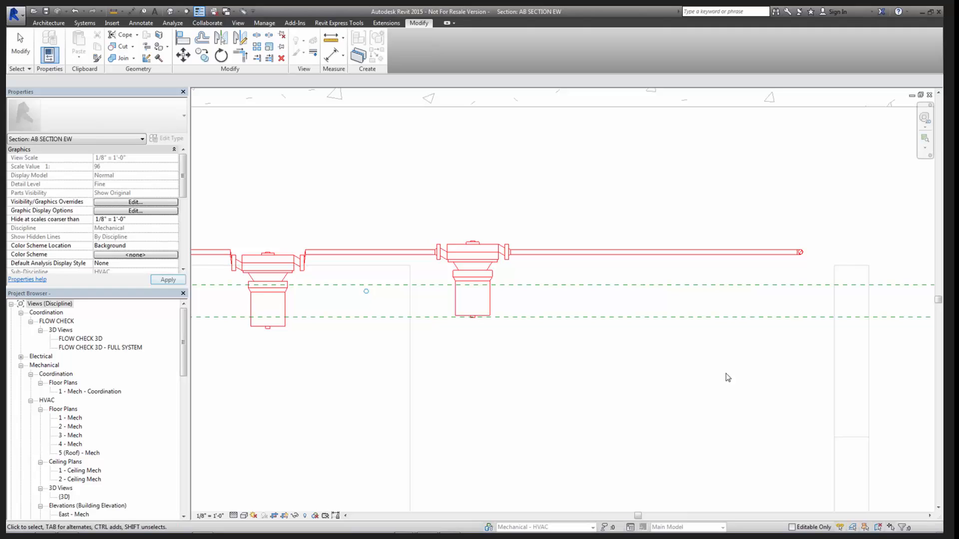
key(w)
key(t)
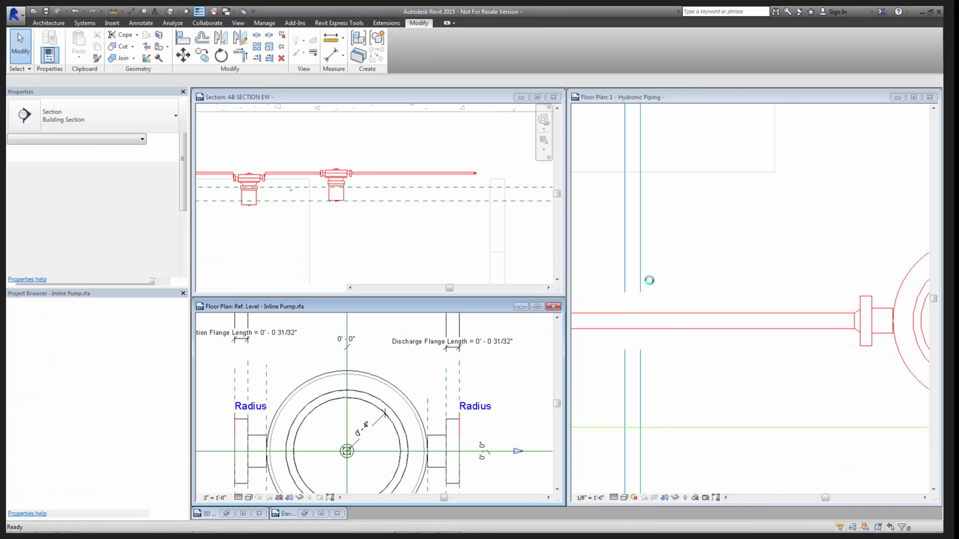
- Close the family's Ref. Level view and place a 1.5" Inline Pump on the red pipe after the existing pumps in the Hydronic Piping plan
key(ctrl+F4)
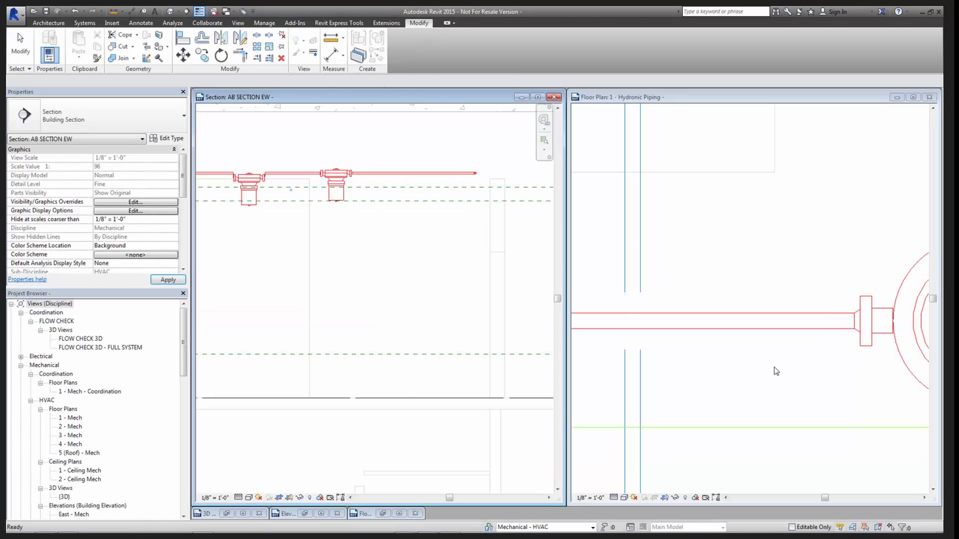
scroll(795, 372, down, 2)
middle_drag(831, 376, 572, 349)
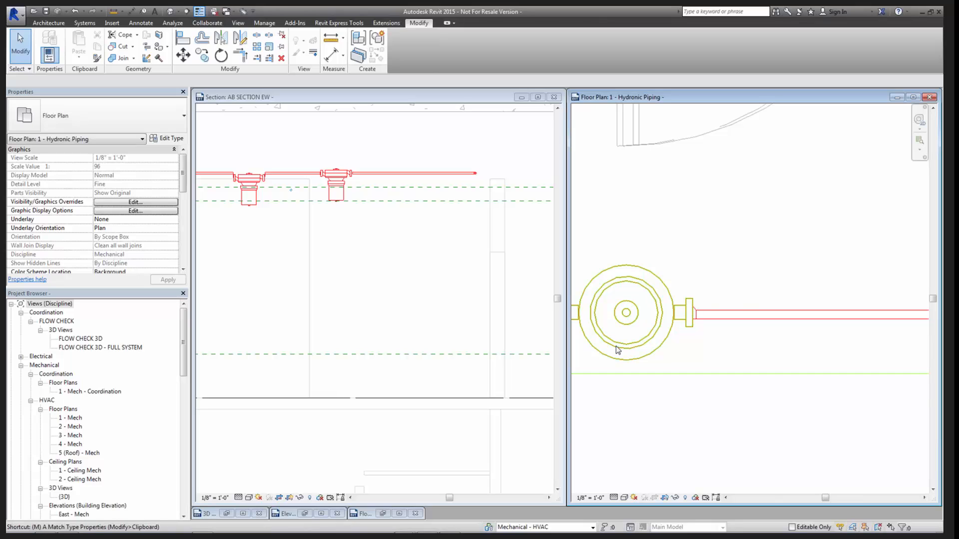
key(m)
key(e)
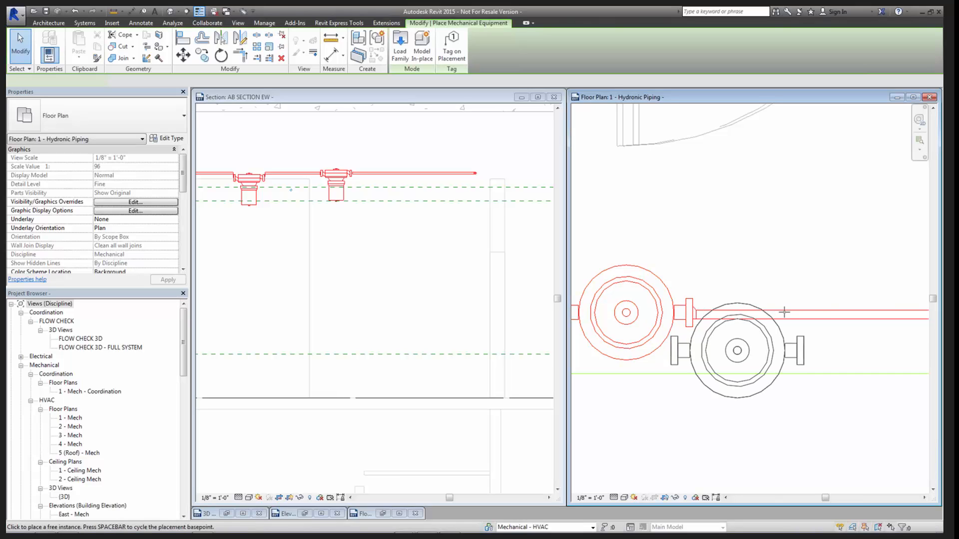
scroll(822, 315, up, 1)
middle_drag(822, 315, 768, 286)
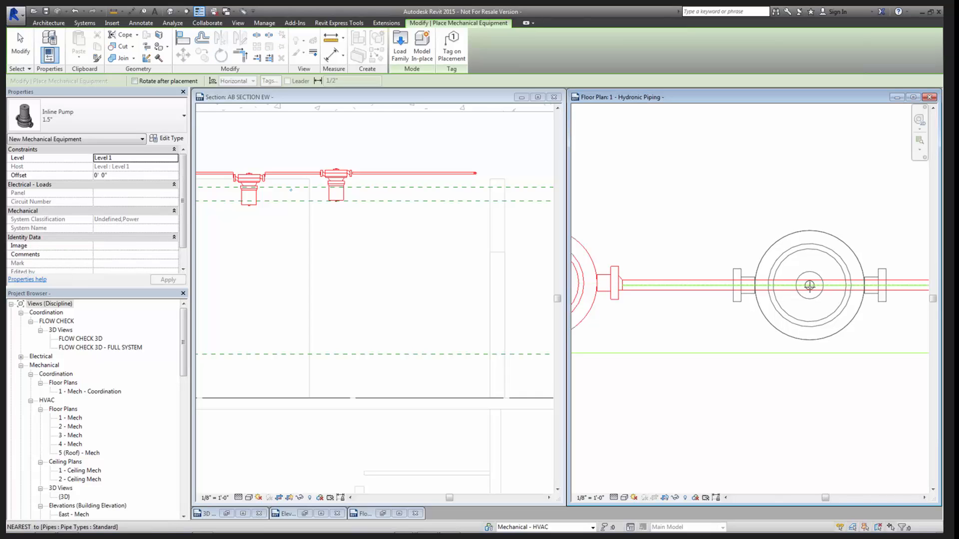
click(807, 288)
middle_drag(890, 289, 758, 282)
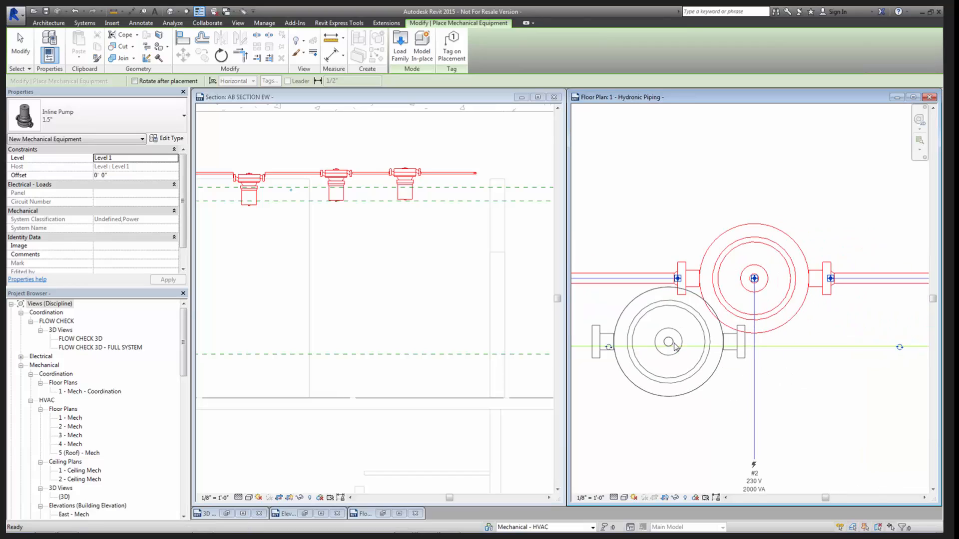
key(Escape)
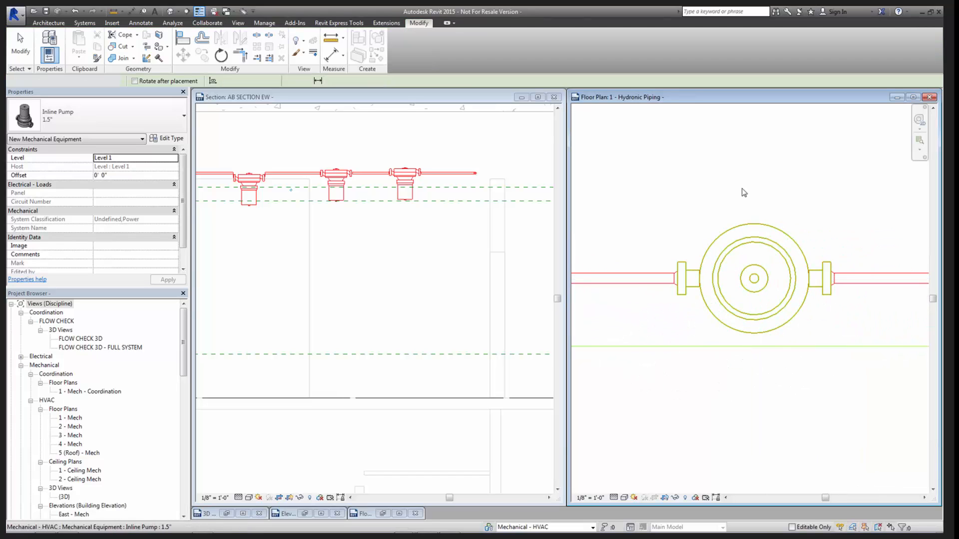
key(Escape)
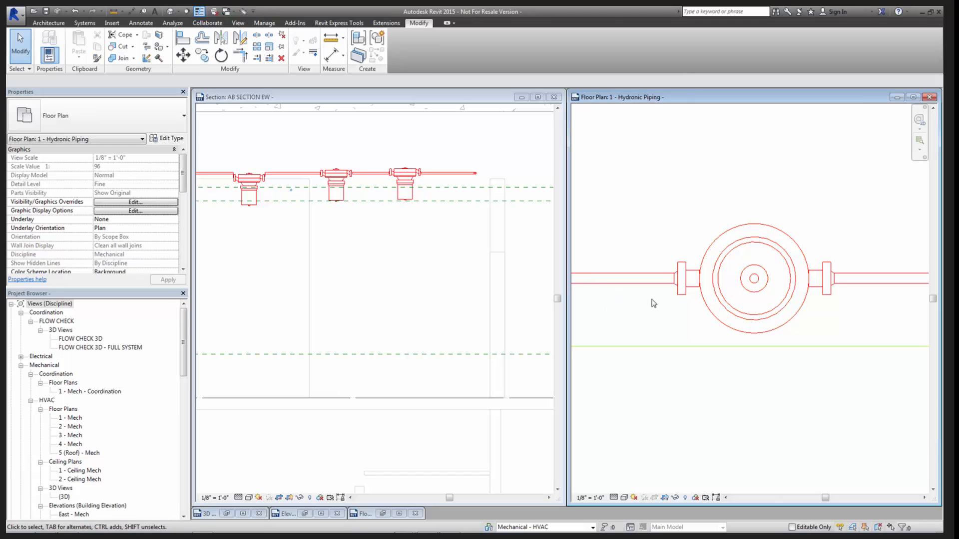
- Examine the alignment of the pumps, transitions and red pipe connections in the Hydronic Piping plan
scroll(751, 304, down, 3)
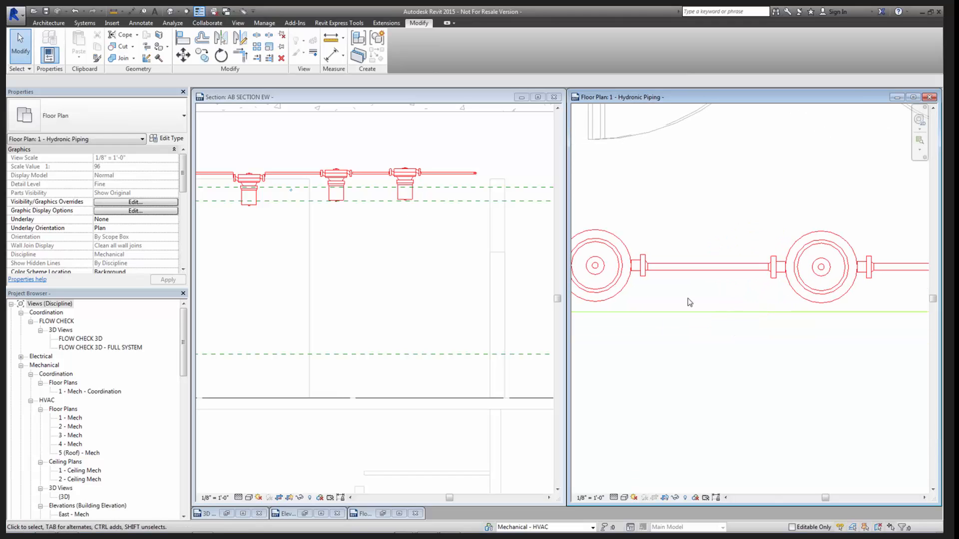
scroll(644, 264, up, 5)
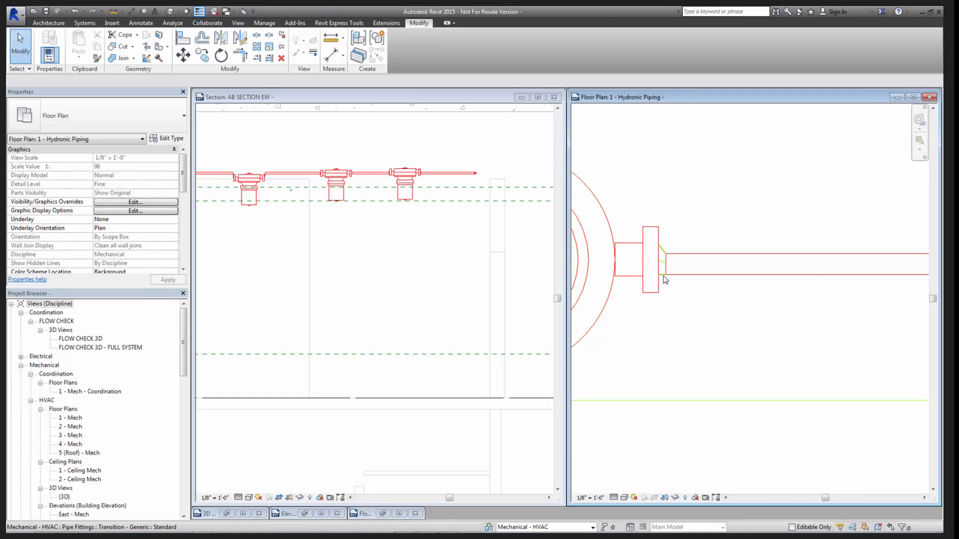
scroll(664, 279, down, 3)
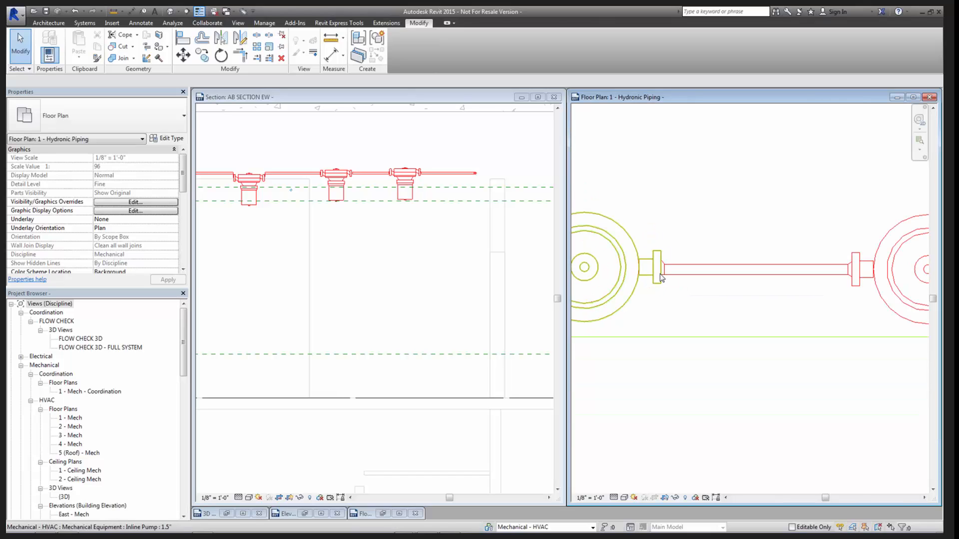
middle_drag(802, 314, 641, 292)
scroll(743, 291, down, 1)
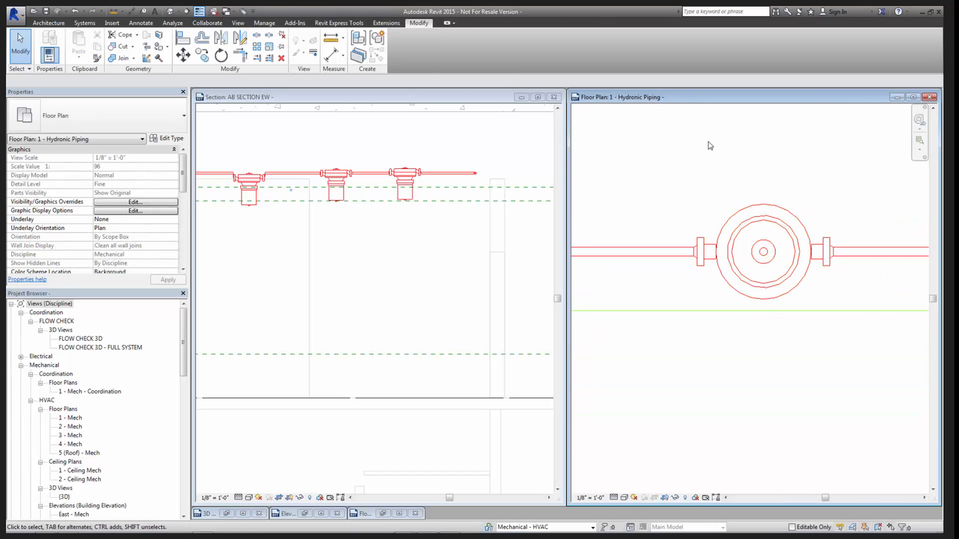
scroll(749, 317, down, 2)
middle_drag(713, 342, 836, 352)
scroll(709, 315, up, 2)
scroll(730, 351, up, 1)
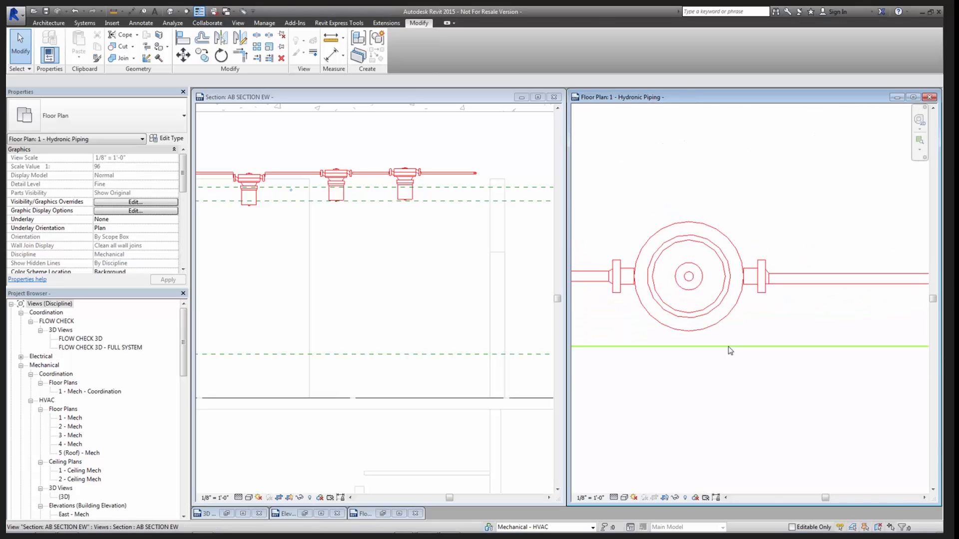
scroll(730, 351, down, 1)
scroll(804, 388, down, 3)
middle_drag(798, 385, 752, 372)
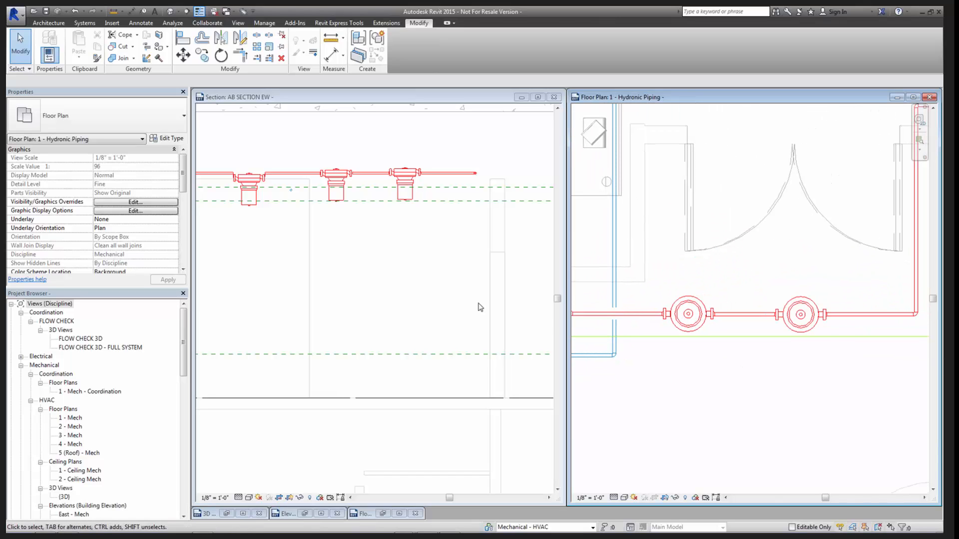
- Rotate the newly placed pump in AB SECTION EW by two quarter turns so its motor points upward
click(479, 307)
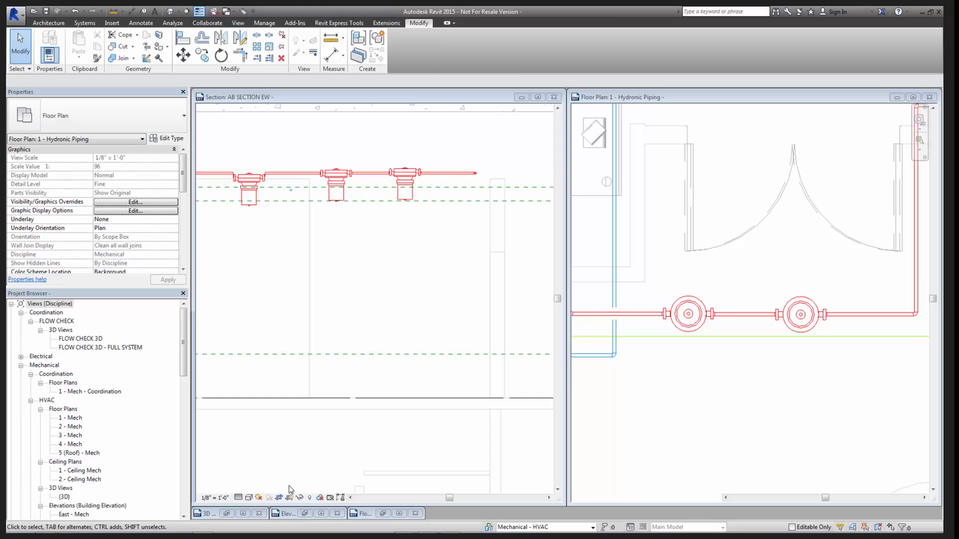
click(402, 516)
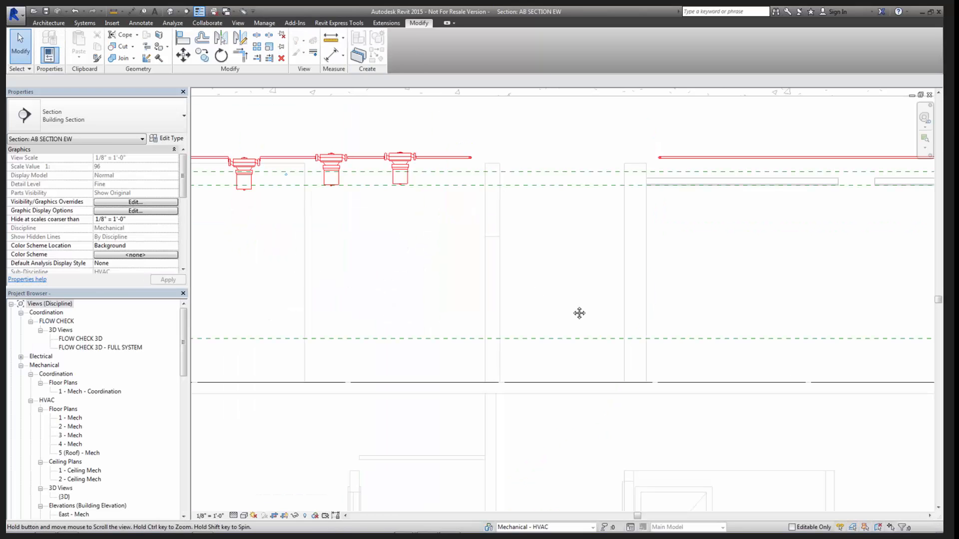
middle_drag(578, 312, 755, 395)
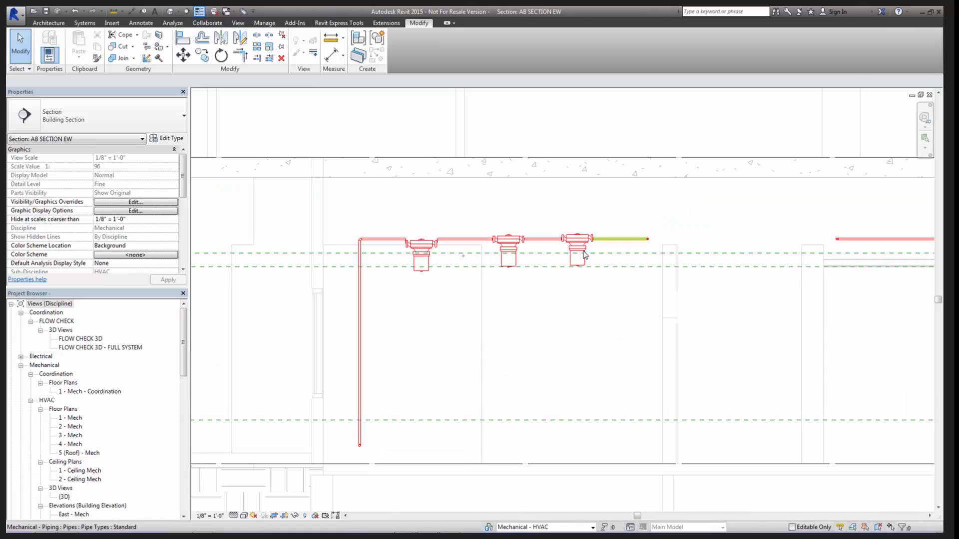
scroll(579, 256, up, 2)
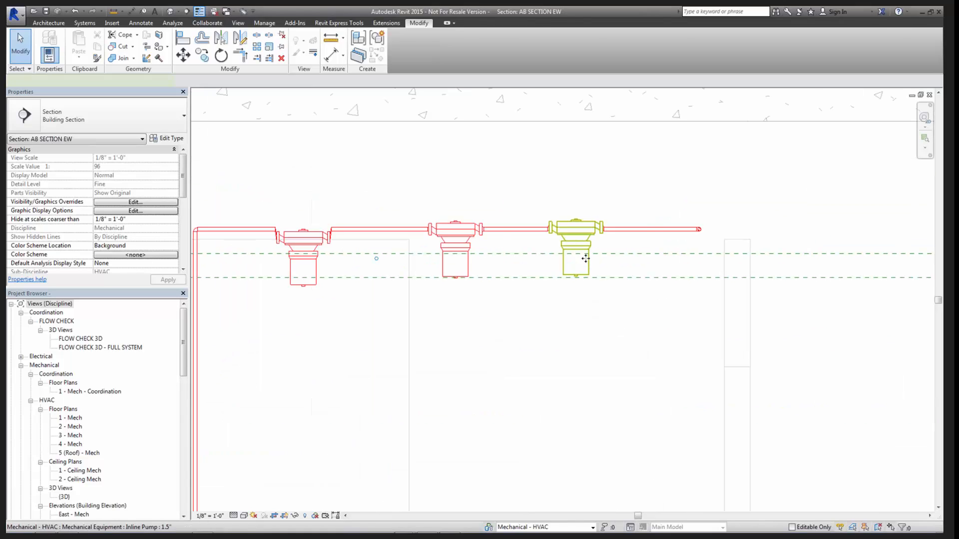
click(585, 258)
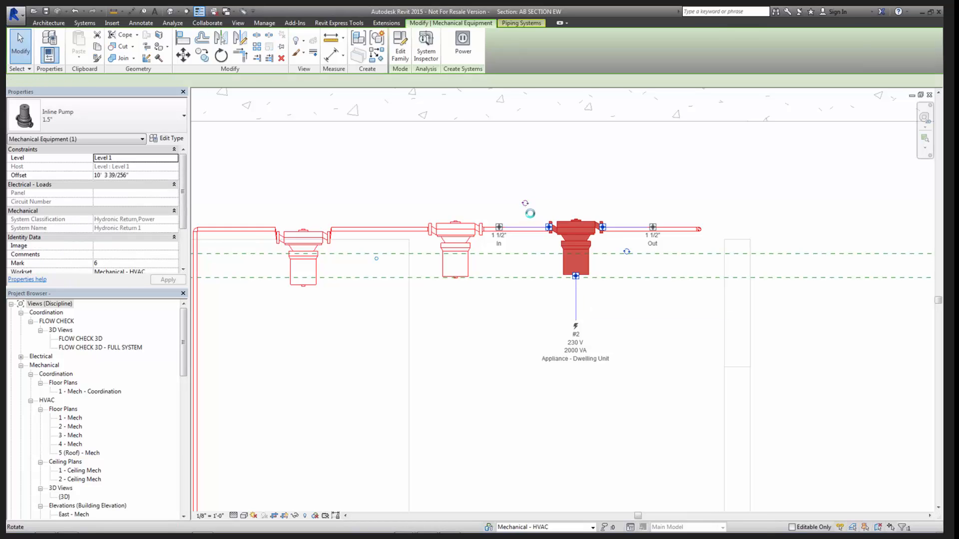
click(525, 203)
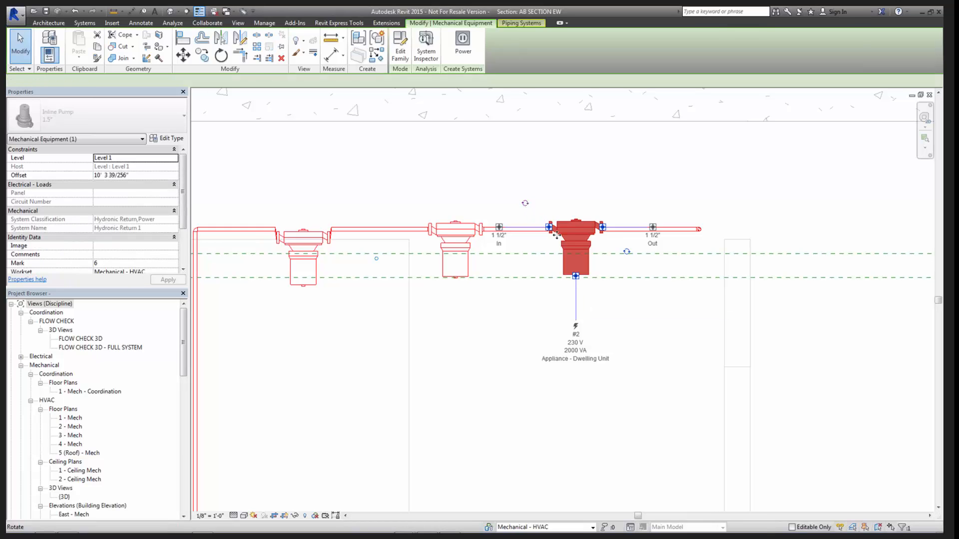
click(525, 205)
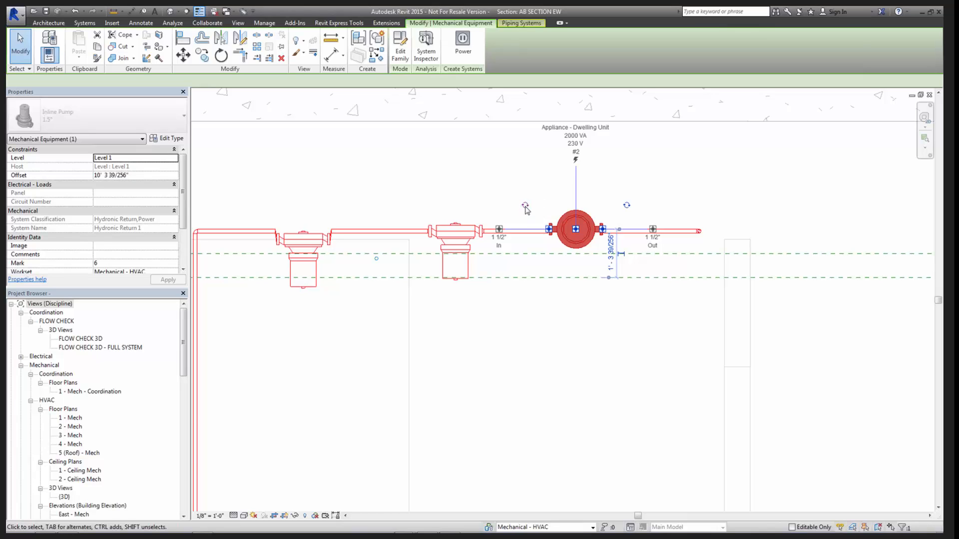
click(576, 269)
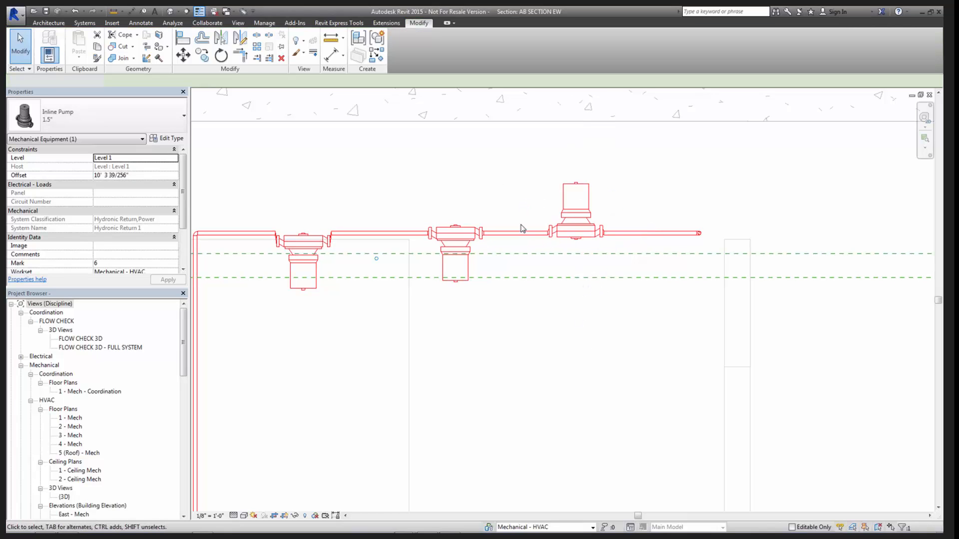
click(591, 269)
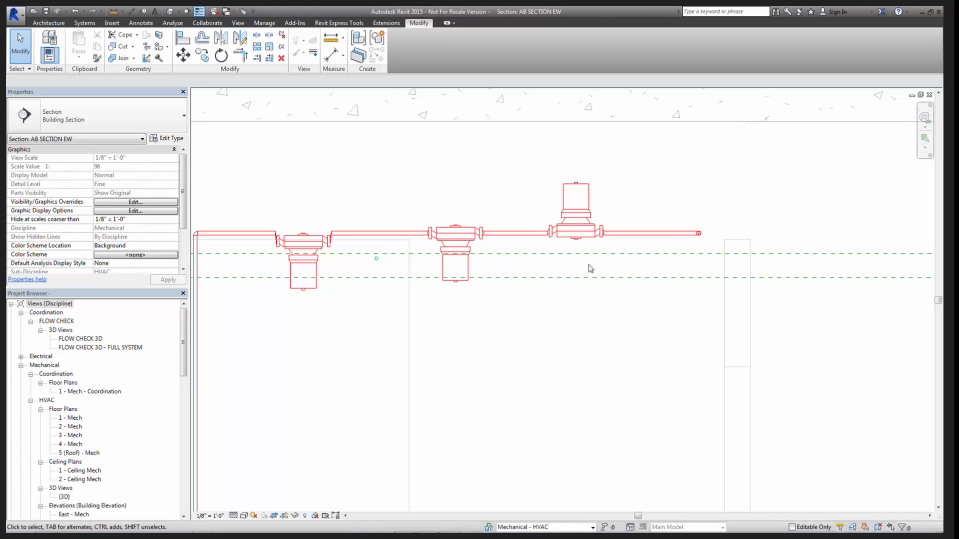
- Review the Inline Pump family's front elevation, Ref. Level plan and 3D view
key(w)
key(t)
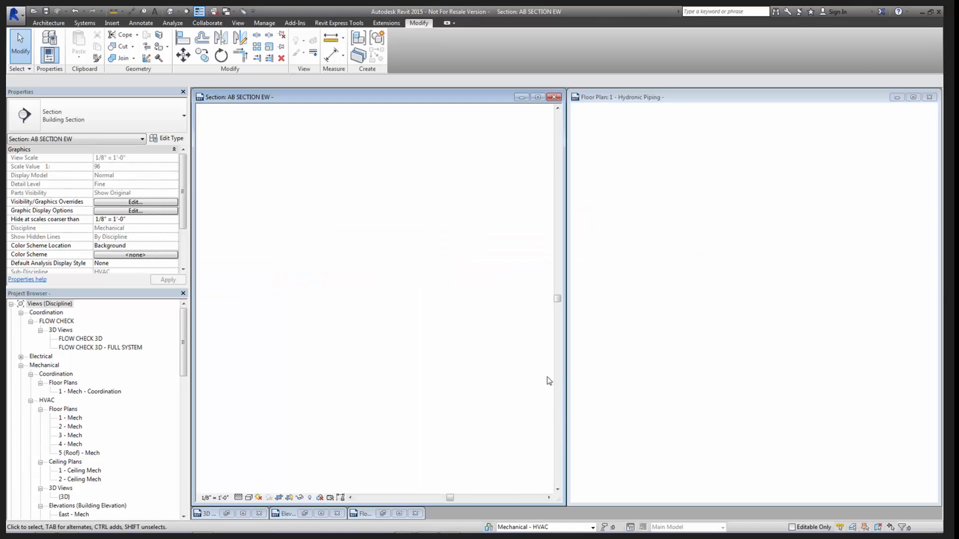
click(243, 513)
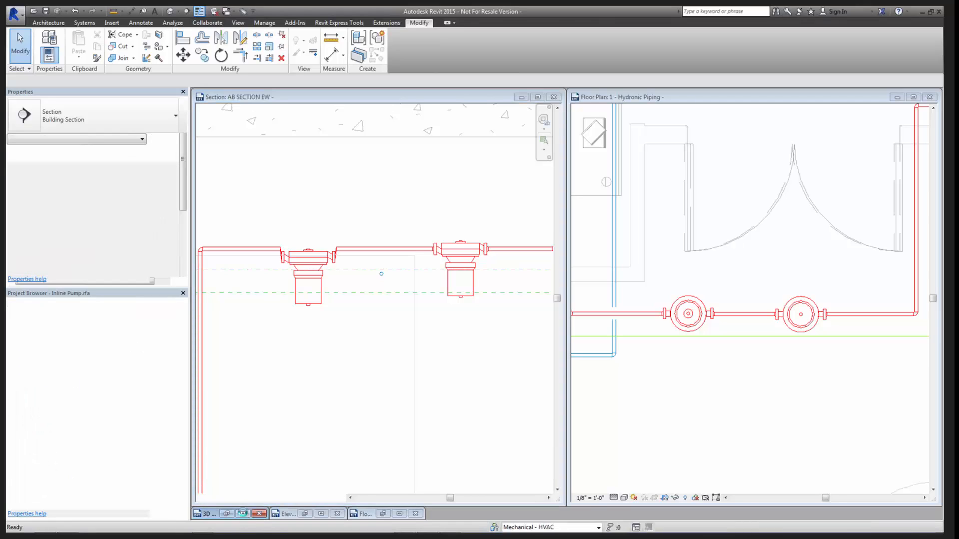
key(ctrl+Tab)
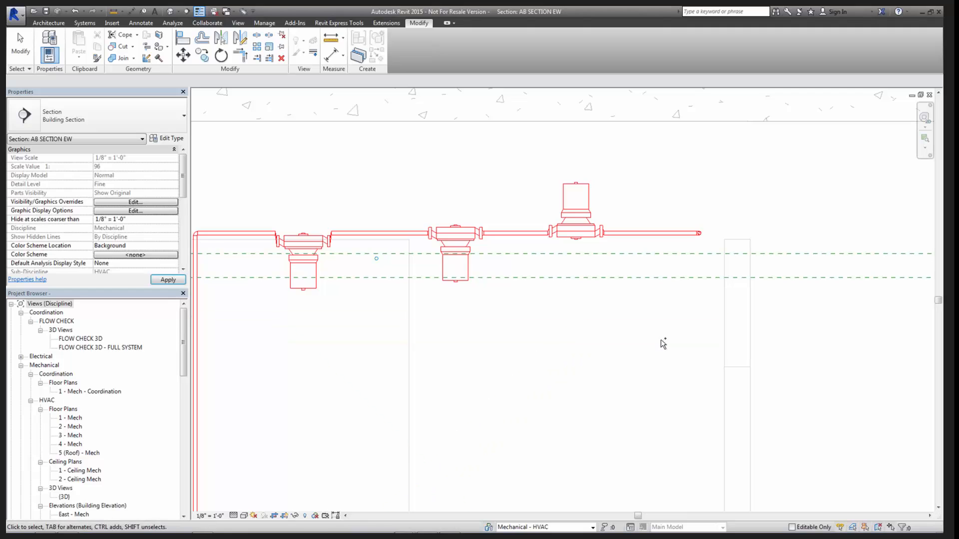
key(ctrl+Tab)
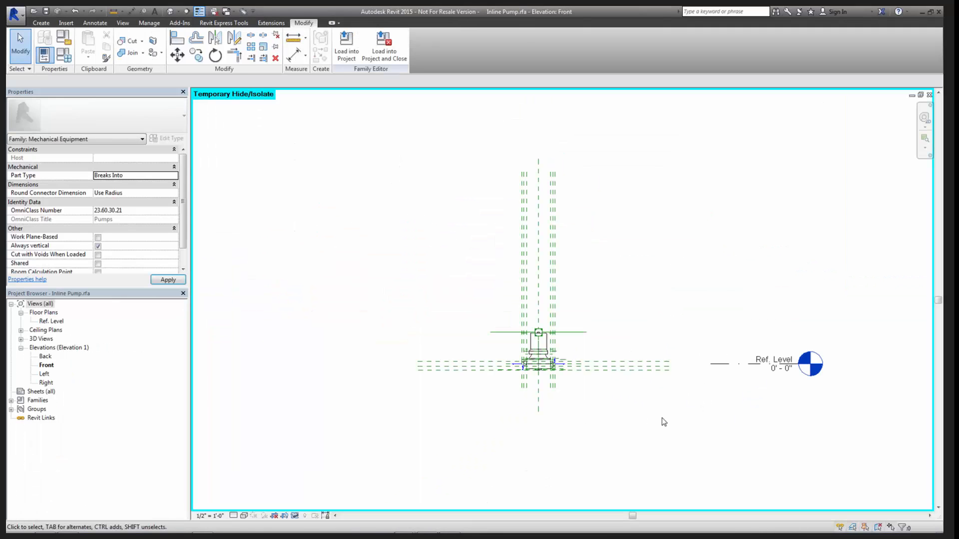
scroll(524, 392, up, 2)
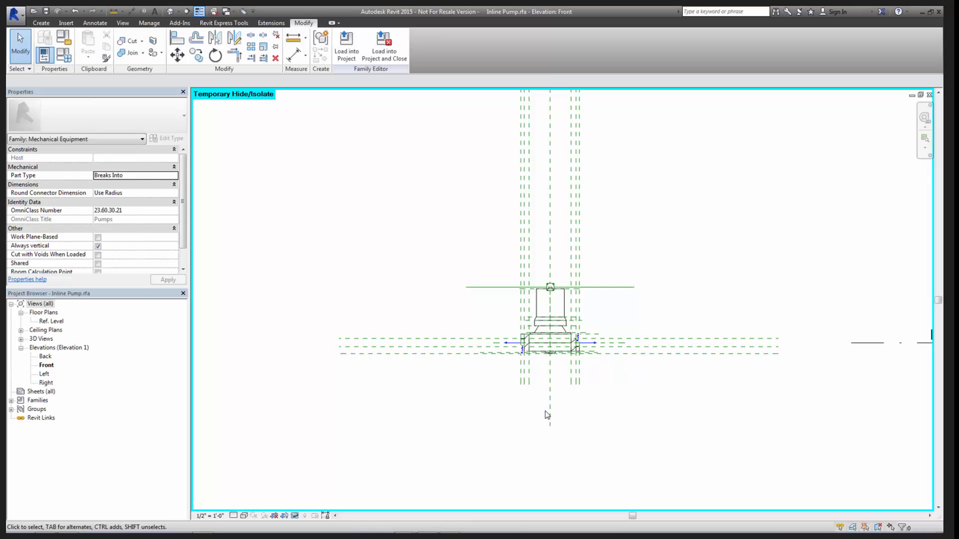
middle_drag(520, 403, 457, 398)
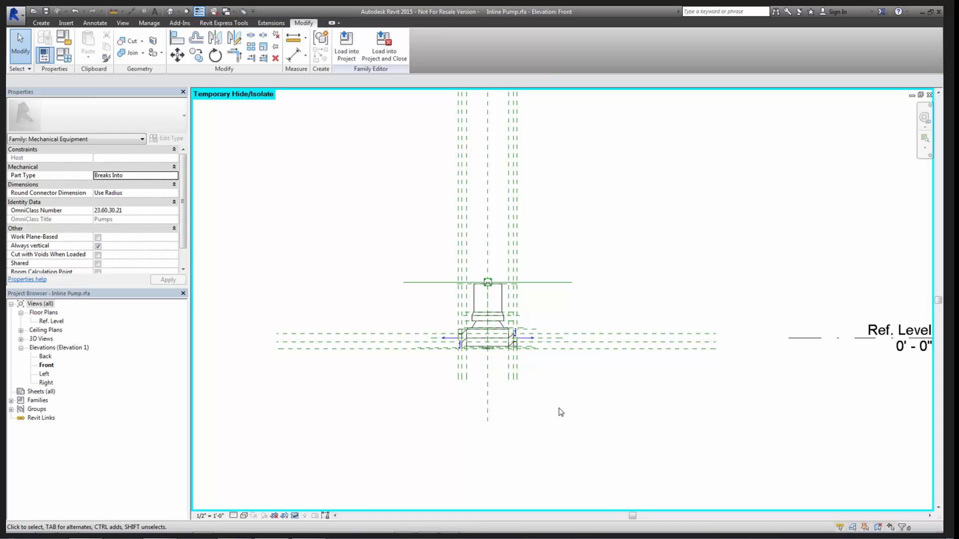
key(ctrl+Tab)
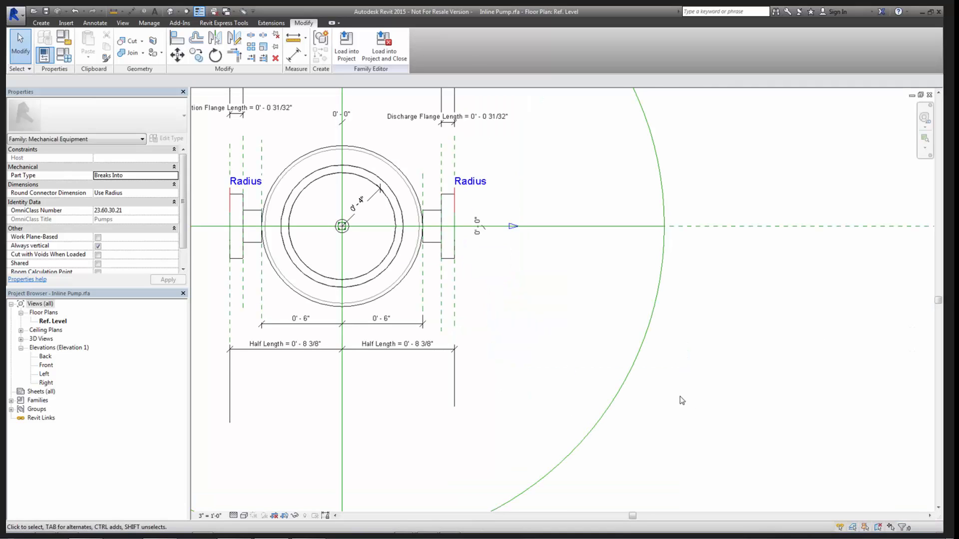
key(ctrl+Tab)
- Place another 1.5" Inline Pump on the upper horizontal run of the red pipe loop in the Hydronic Piping plan
key(ctrl+Tab)
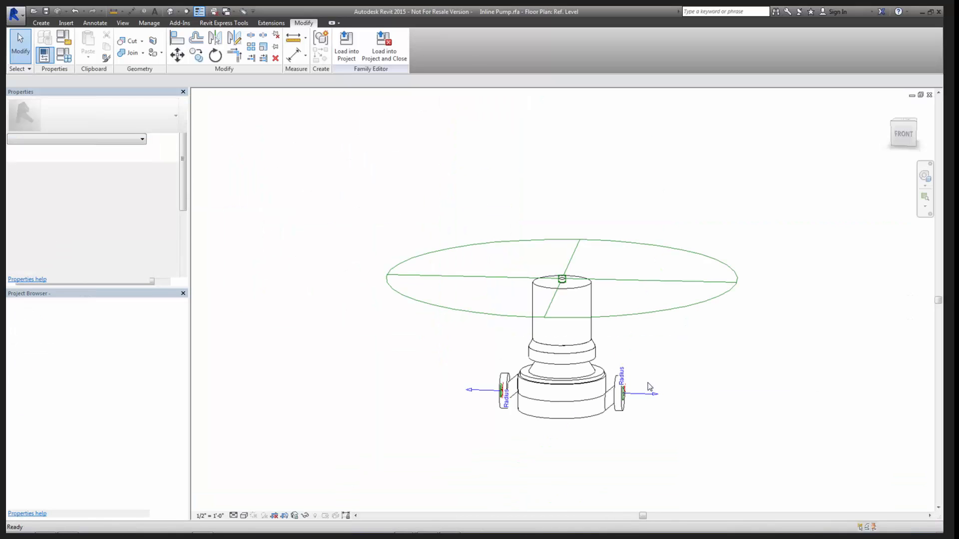
key(ctrl+Tab)
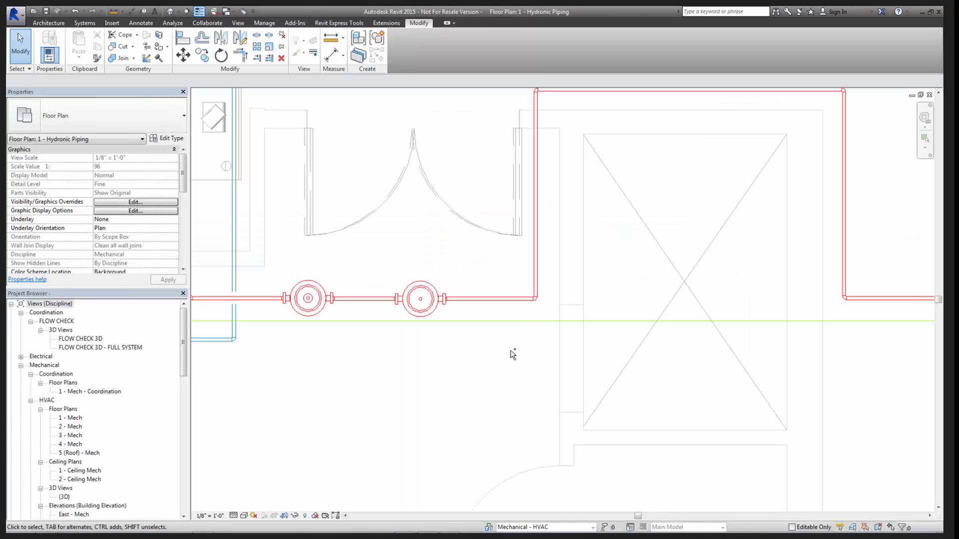
middle_drag(376, 340, 510, 346)
middle_drag(376, 332, 558, 317)
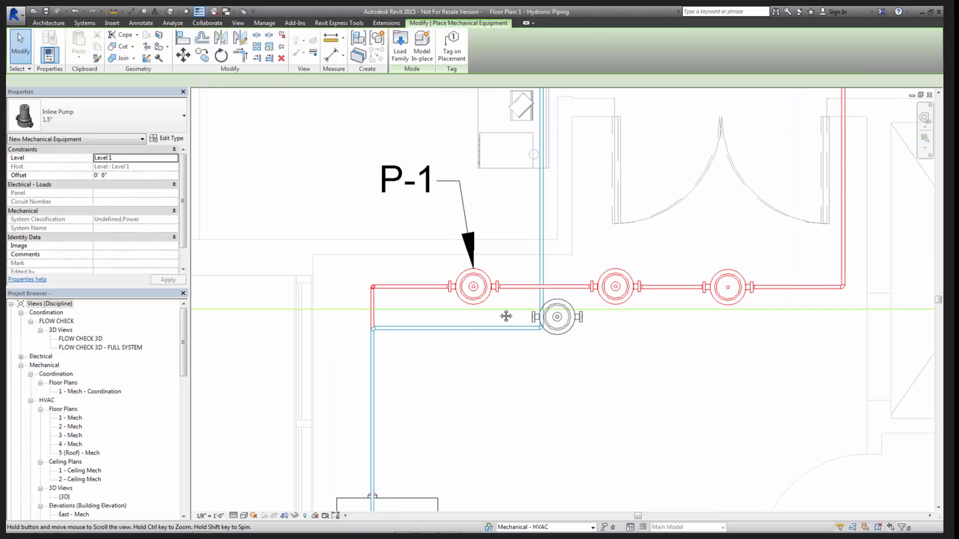
middle_drag(627, 219, 361, 358)
middle_drag(826, 132, 462, 280)
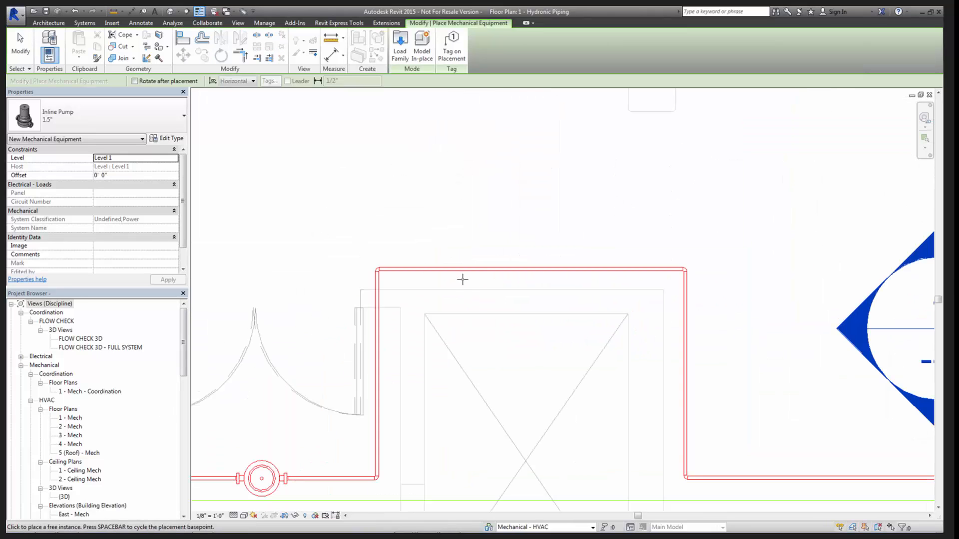
scroll(463, 279, up, 3)
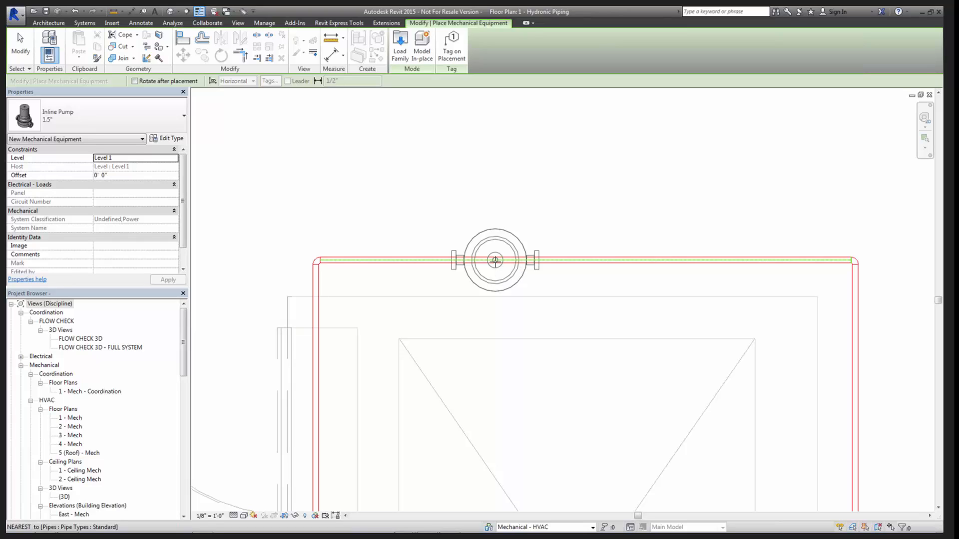
click(495, 260)
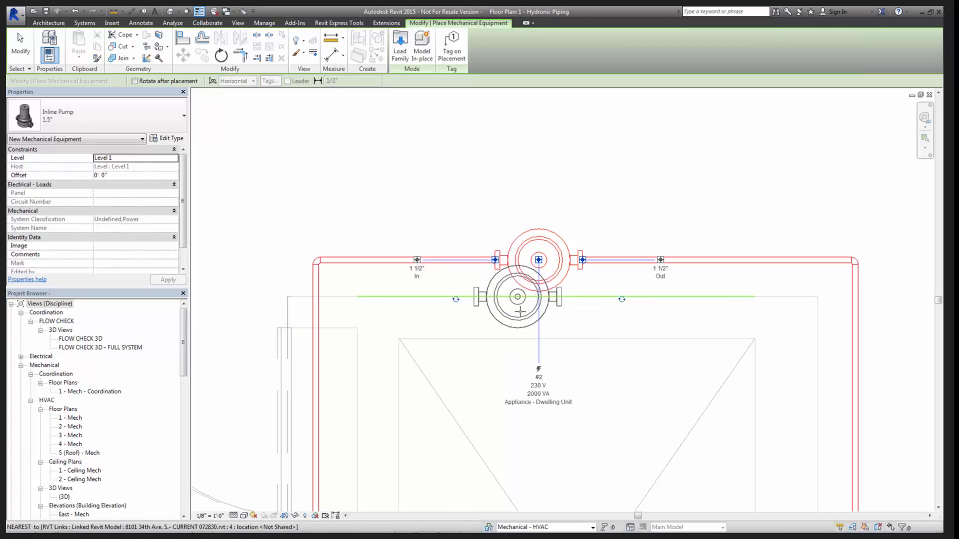
- Finish placing pumps, undo the last pump placement, and return to the Inline Pump family's front elevation
key(Escape)
key(Escape)
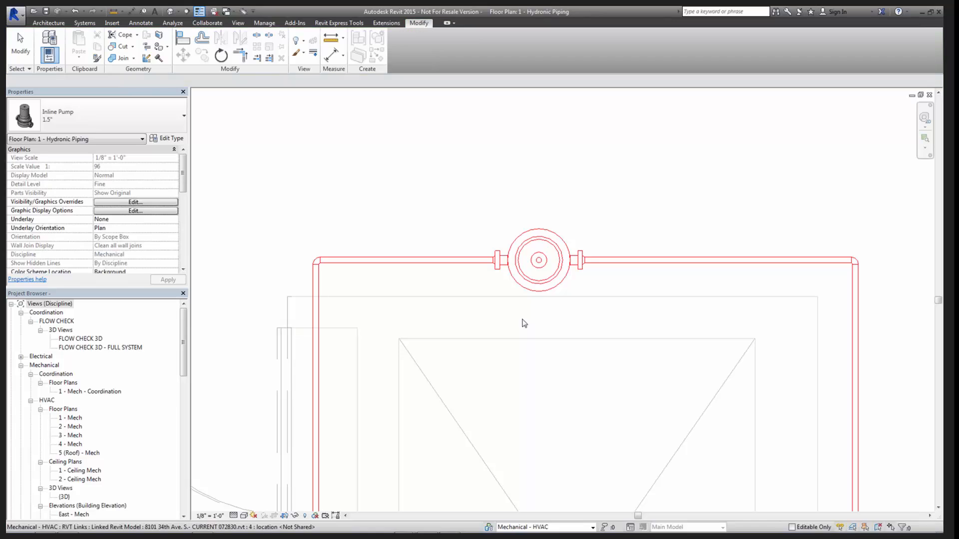
key(ctrl+z)
key(ctrl+Tab)
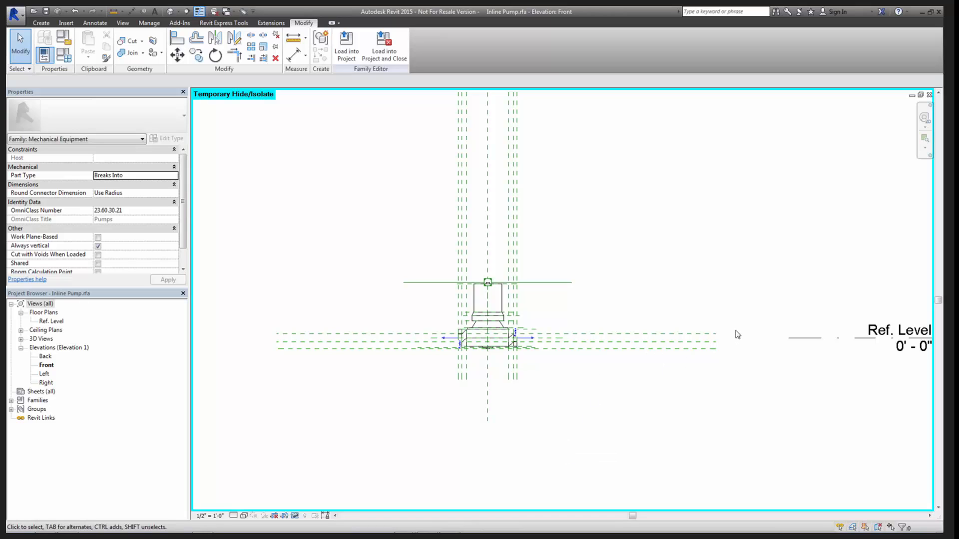
- Name the uppermost of the three long horizontal reference planes through the pump body NAME
click(685, 334)
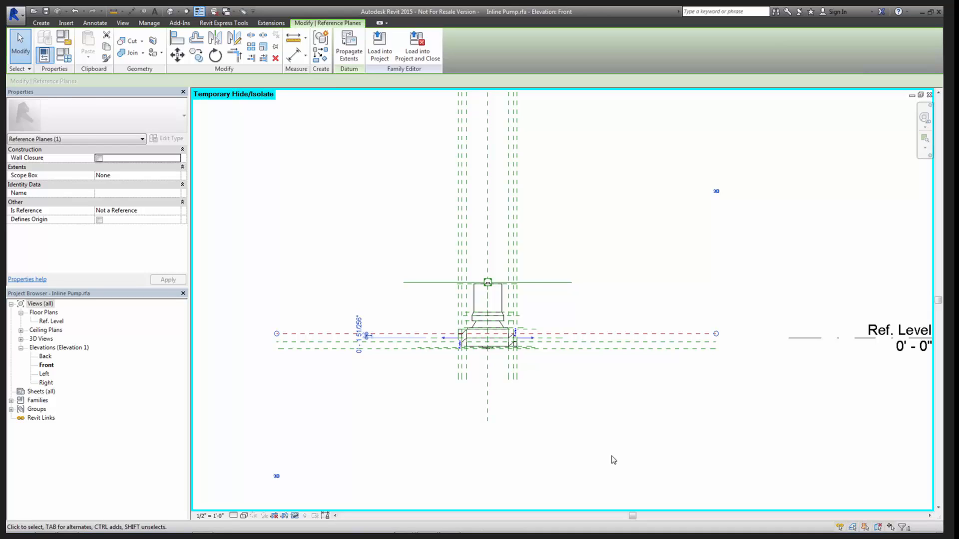
click(599, 445)
click(622, 334)
click(615, 392)
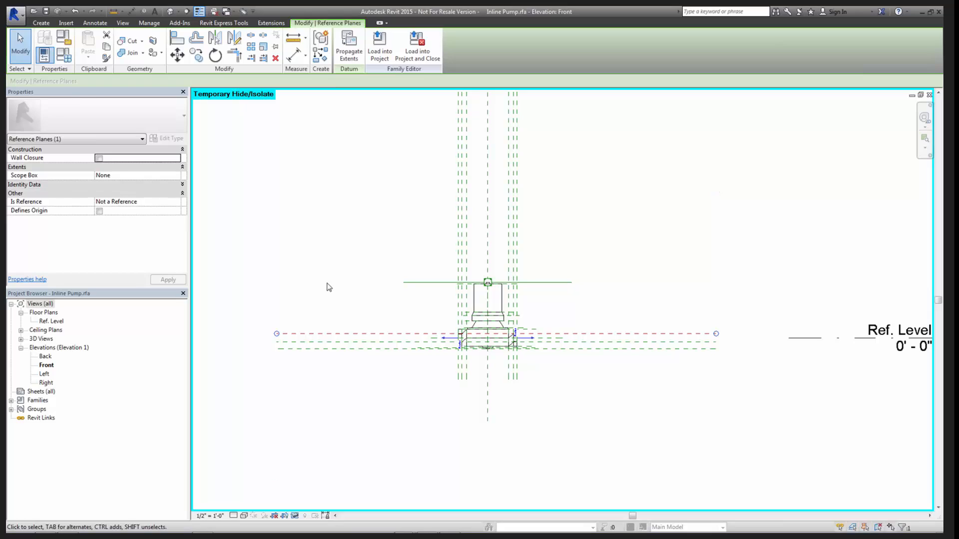
click(148, 194)
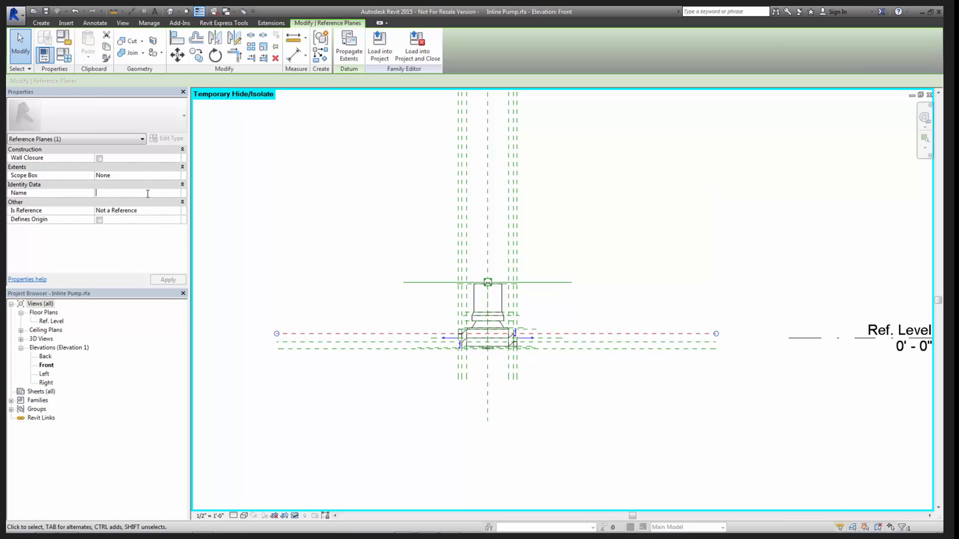
text(NAME)
click(750, 401)
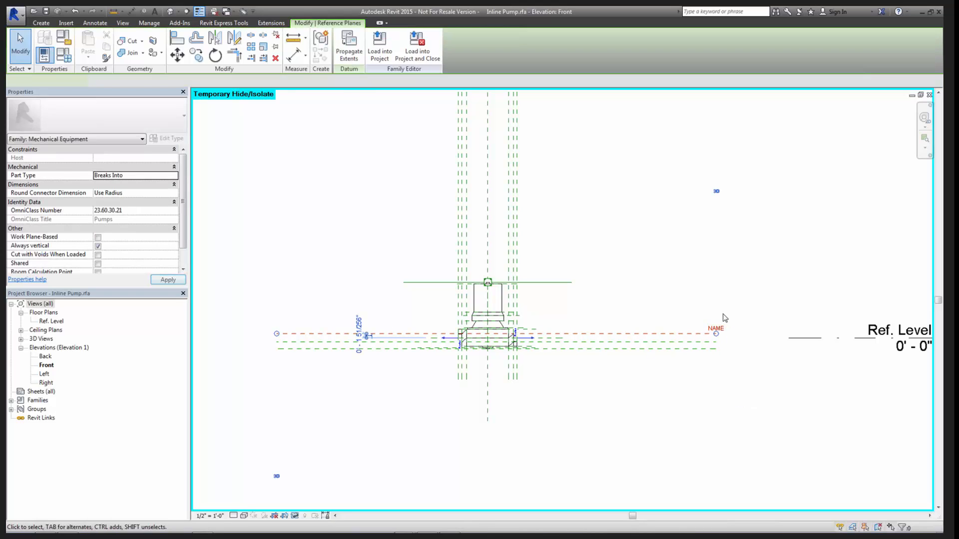
scroll(721, 322, up, 3)
click(708, 331)
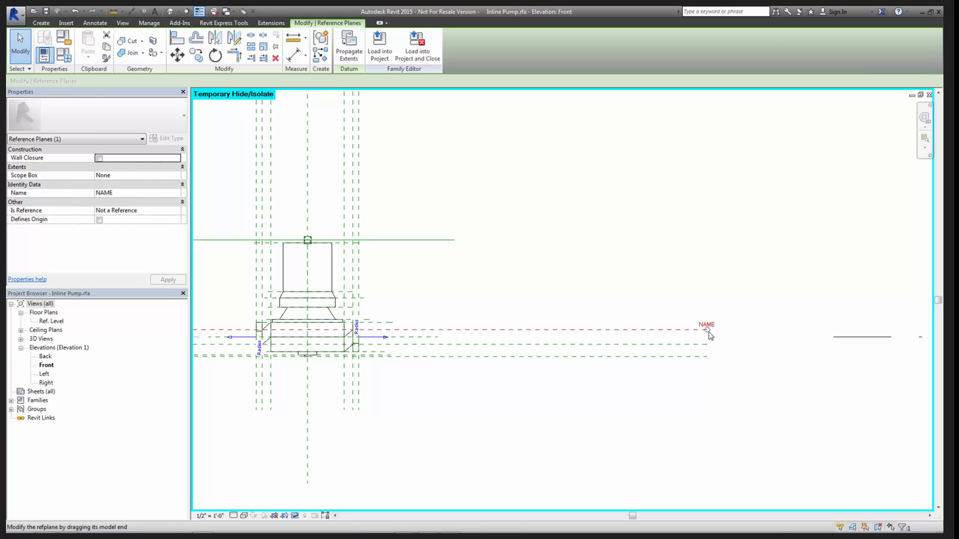
- Name the middle long horizontal reference plane, just below the pipe connector axis, NAME 2
scroll(677, 355, down, 2)
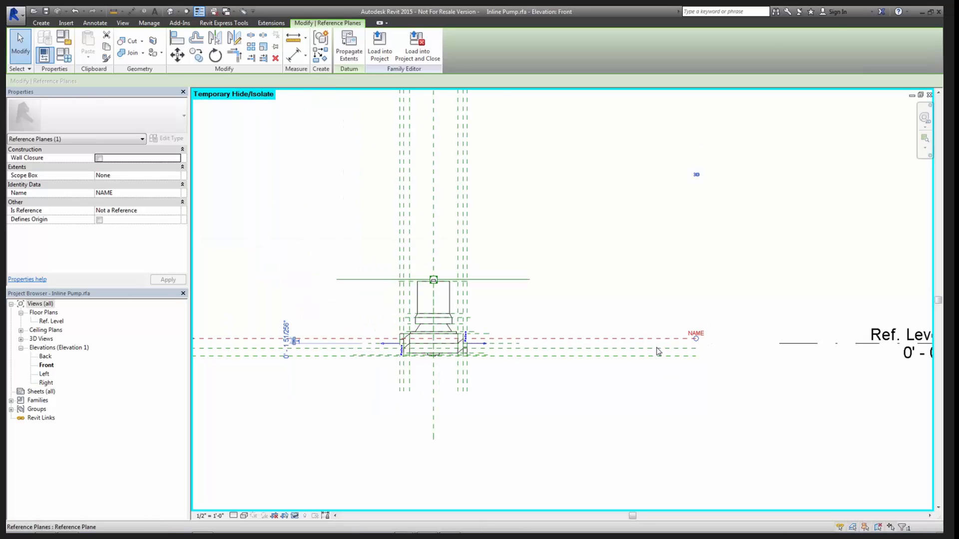
scroll(696, 339, up, 1)
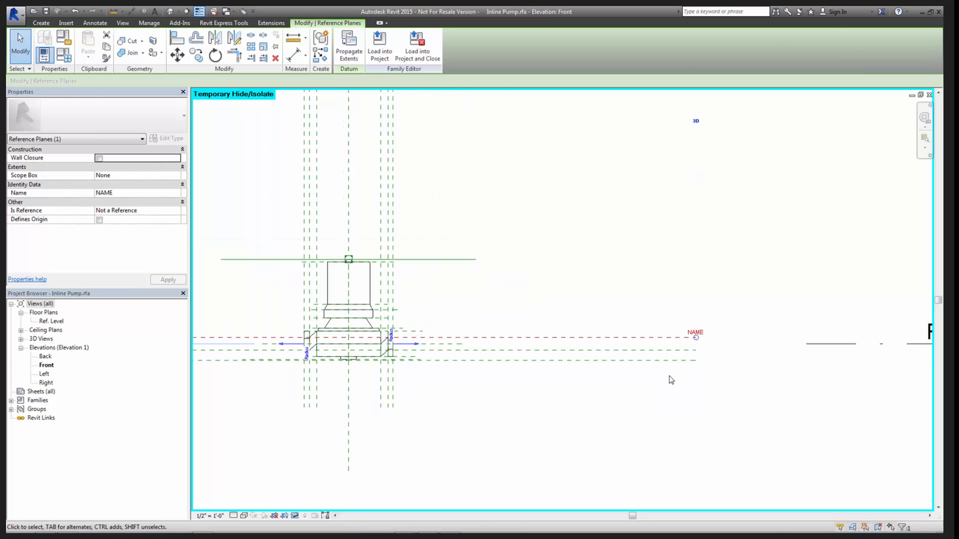
scroll(669, 377, down, 1)
scroll(670, 375, down, 1)
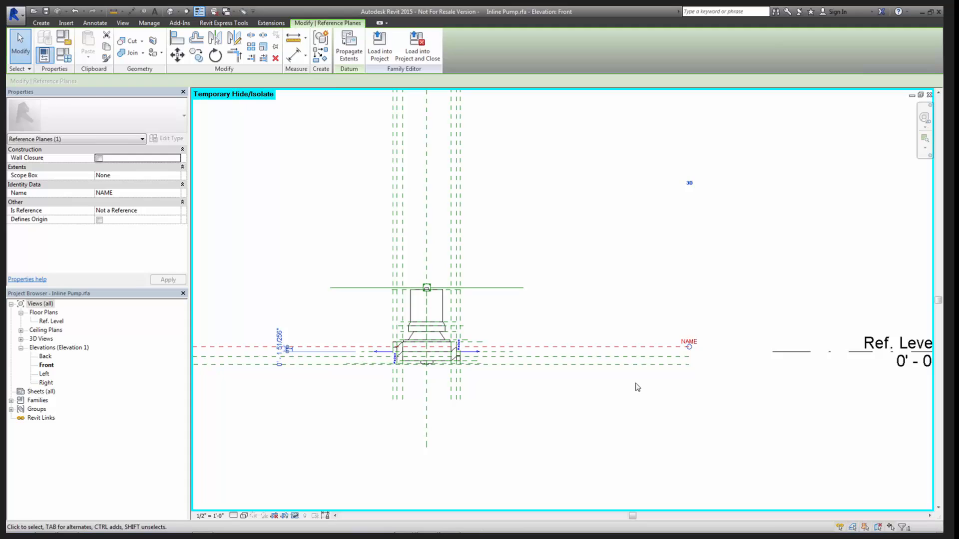
click(633, 357)
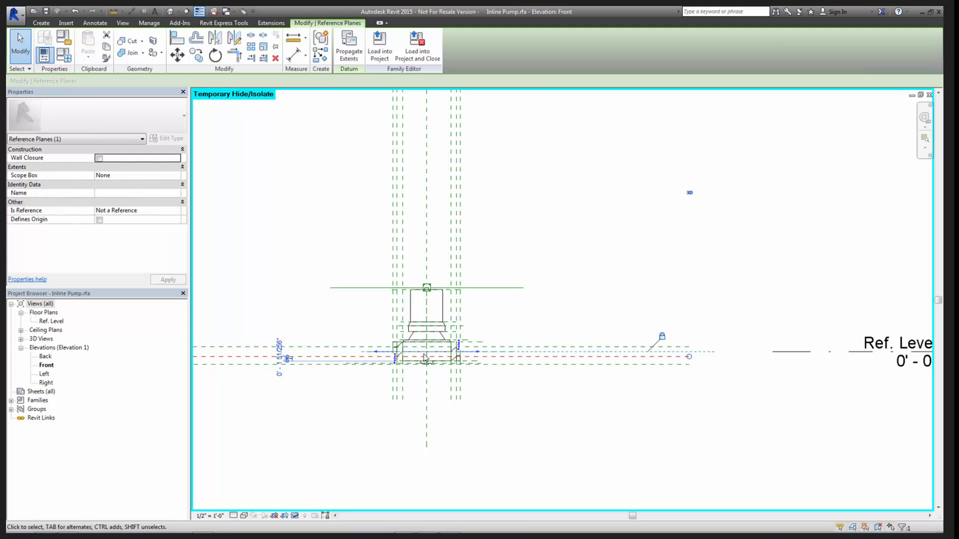
click(132, 193)
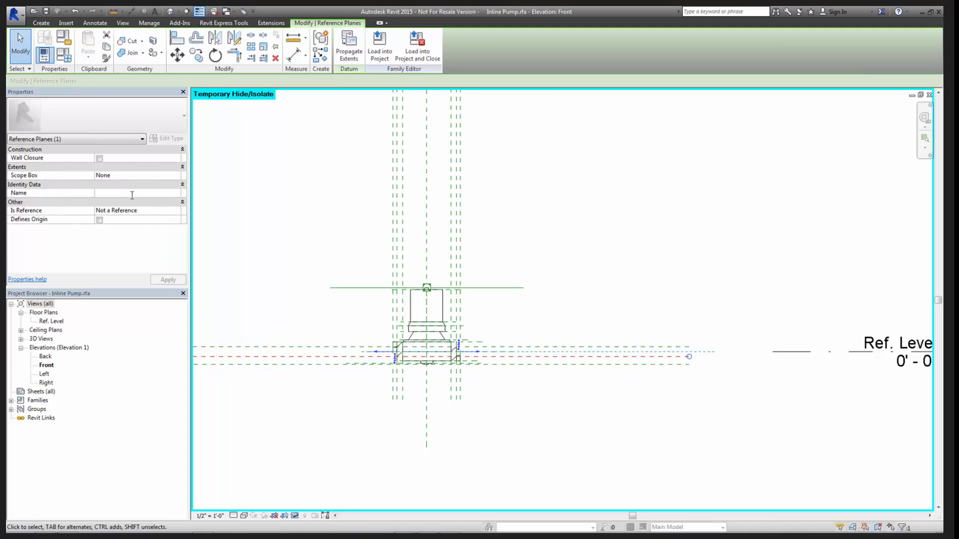
text(NAME 2)
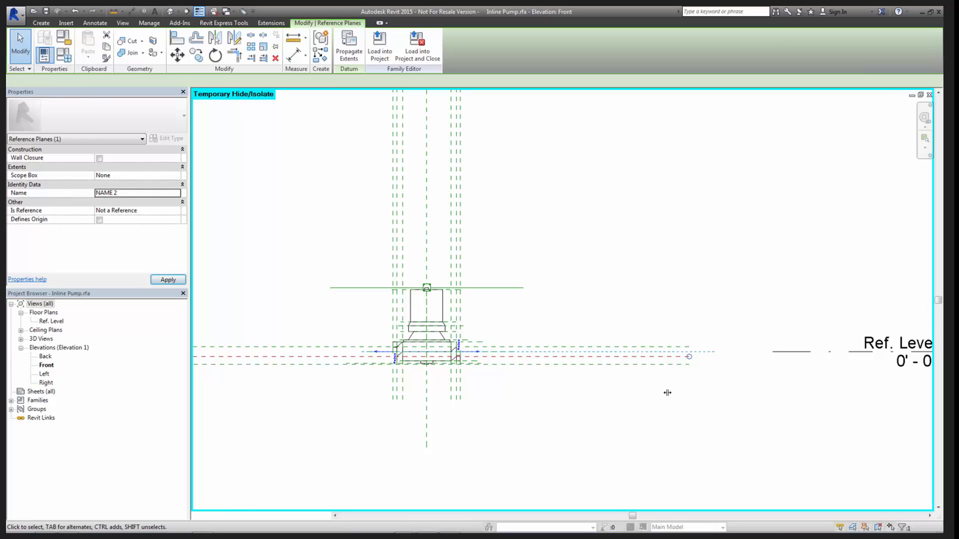
scroll(683, 357, up, 2)
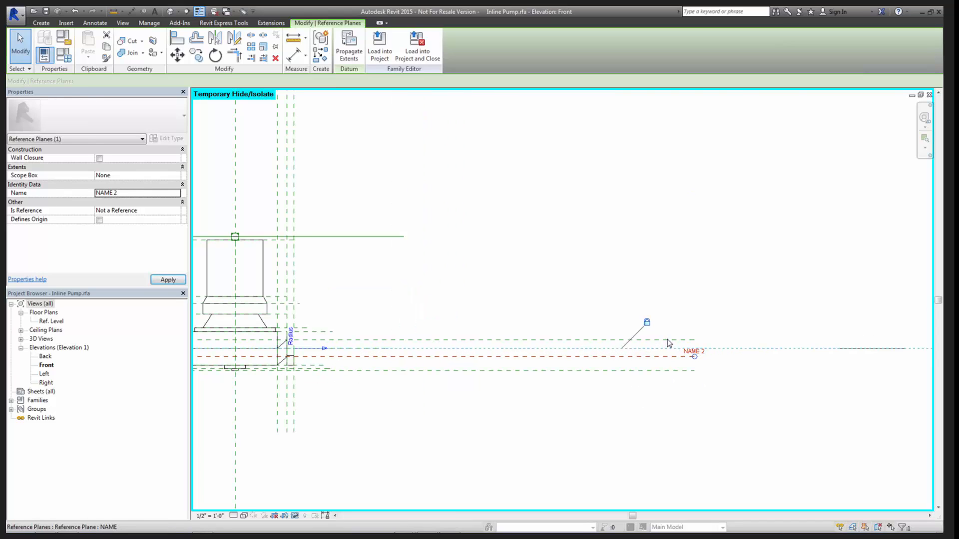
- Compare the NAME and NAME 2 reference planes with the unnamed horizontal plane below them
click(668, 339)
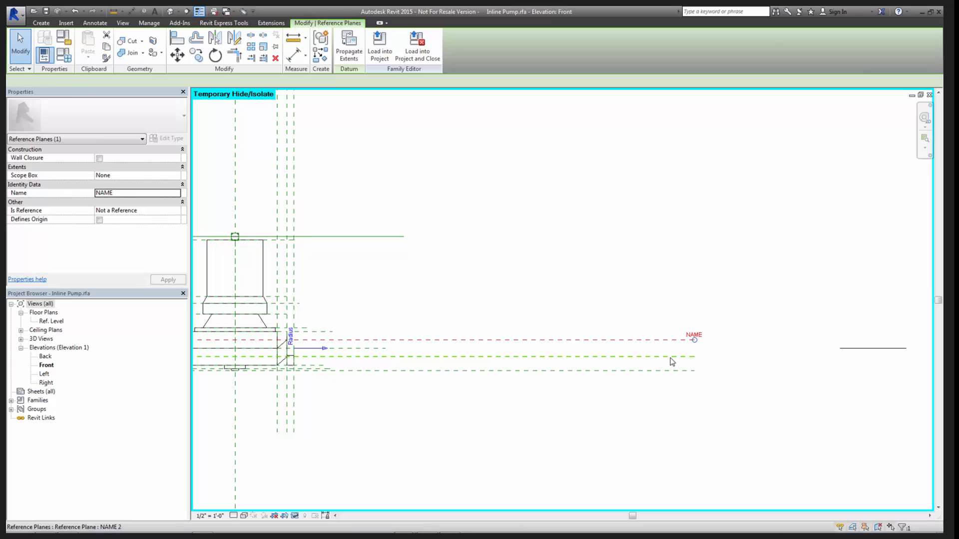
click(670, 357)
scroll(321, 368, down, 2)
middle_drag(321, 368, 517, 388)
middle_drag(533, 325, 543, 409)
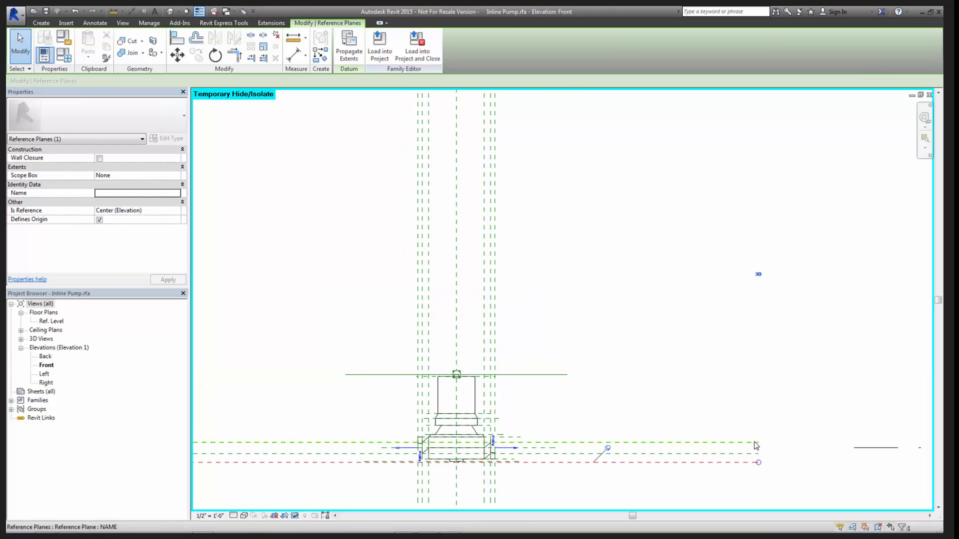
scroll(717, 428, down, 2)
middle_drag(567, 192, 545, 202)
click(692, 385)
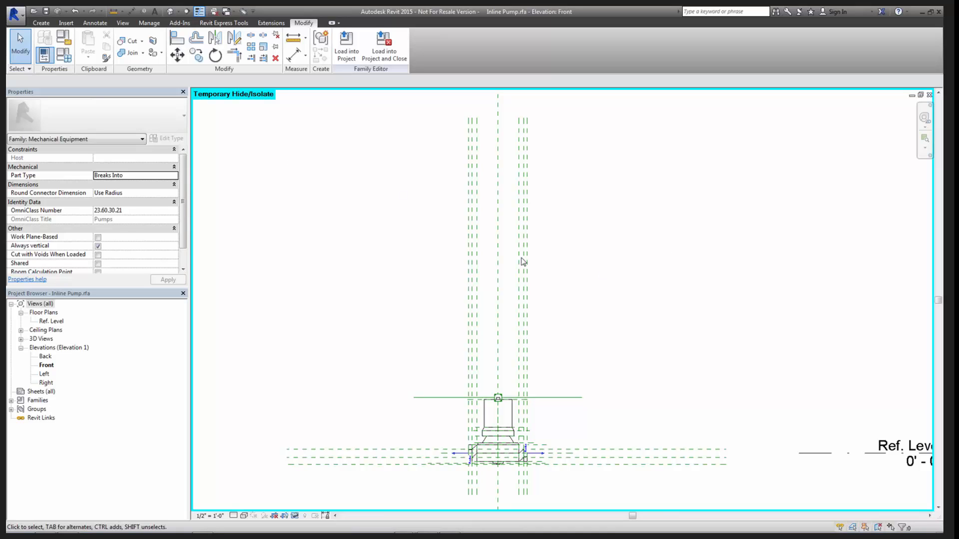
- Check the Is Reference and Defines Origin settings of the lowest long horizontal reference plane
middle_drag(563, 297, 557, 233)
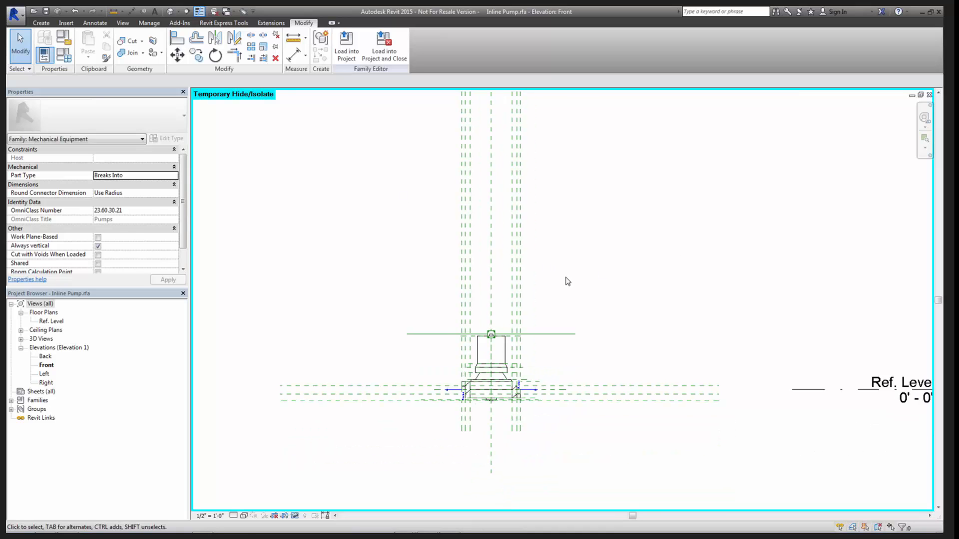
middle_drag(627, 331, 558, 308)
scroll(425, 375, up, 3)
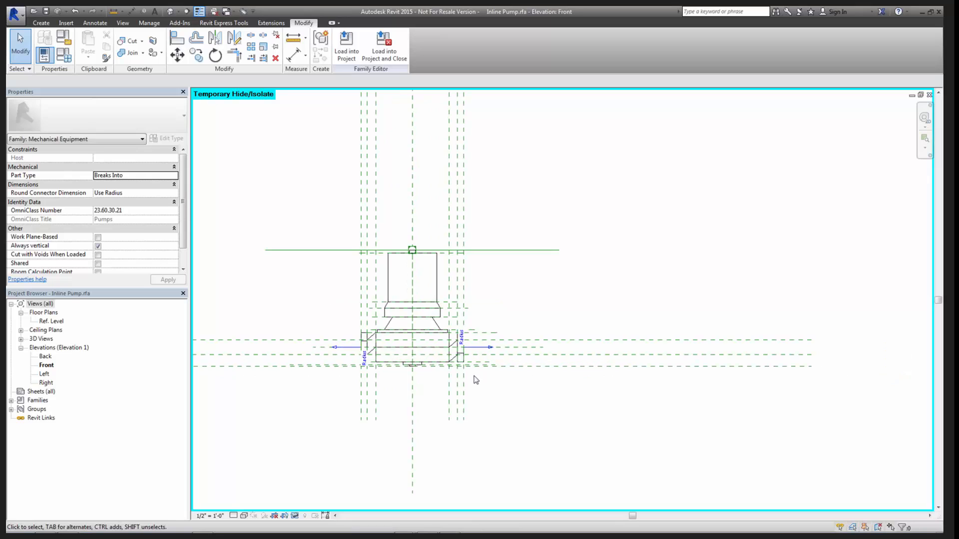
click(534, 367)
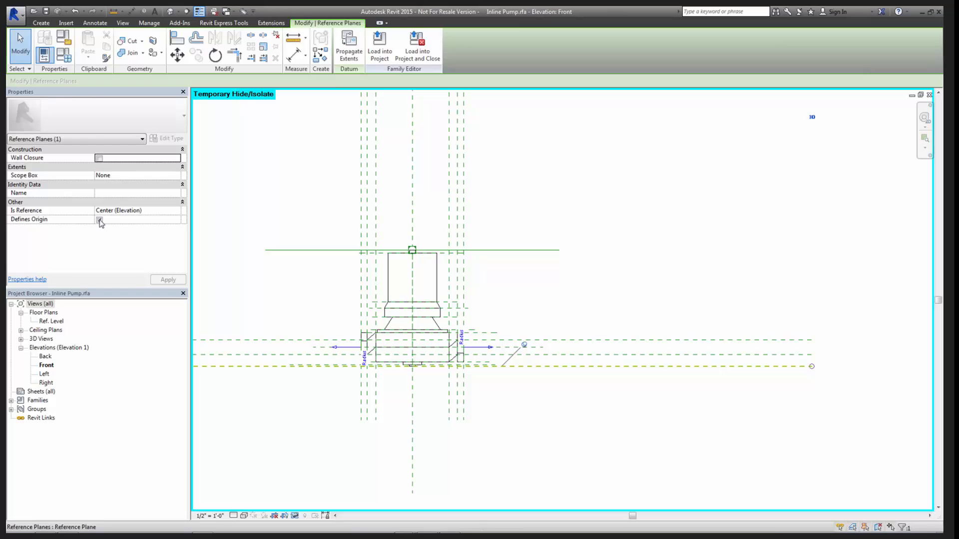
click(624, 428)
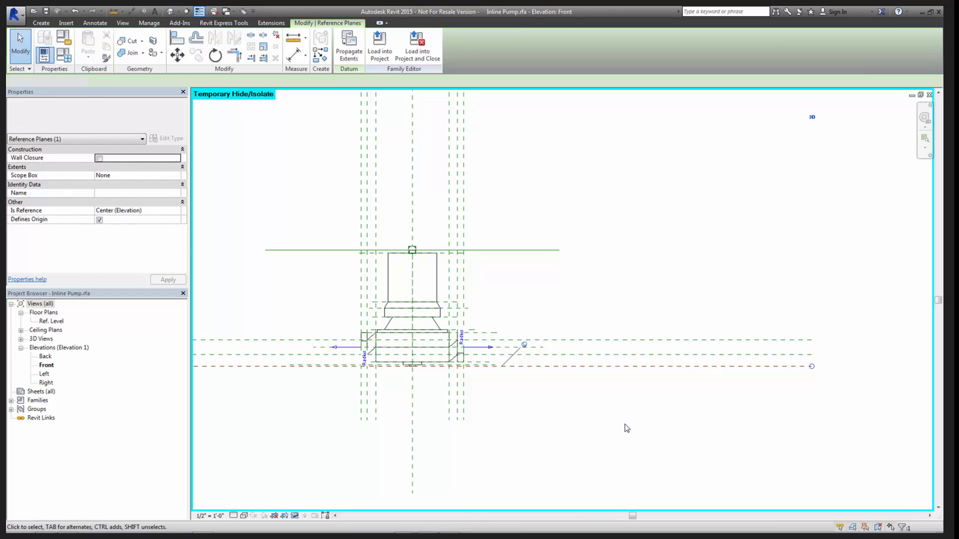
- Open the pump family's {3D} view with both pipe connectors in sight
scroll(631, 428, down, 2)
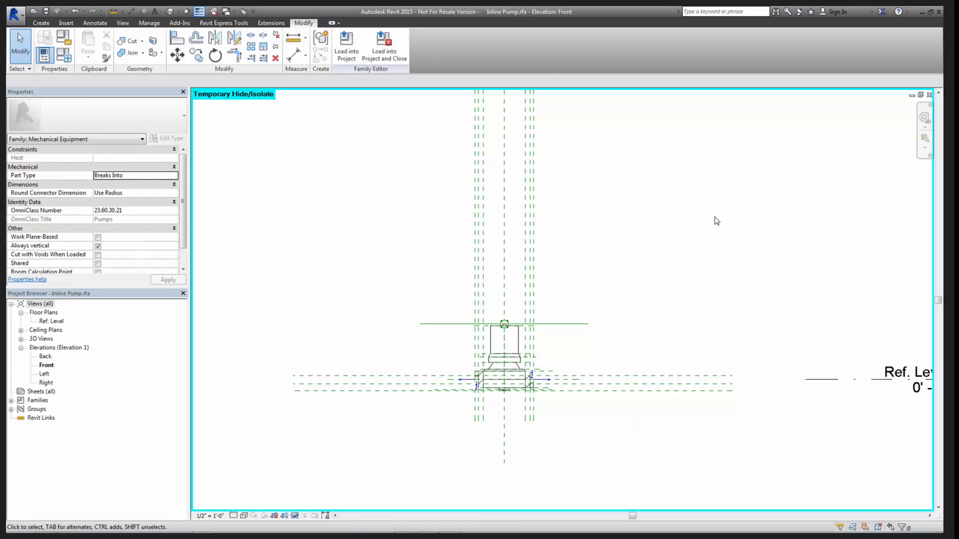
middle_drag(703, 387, 651, 400)
scroll(522, 406, up, 3)
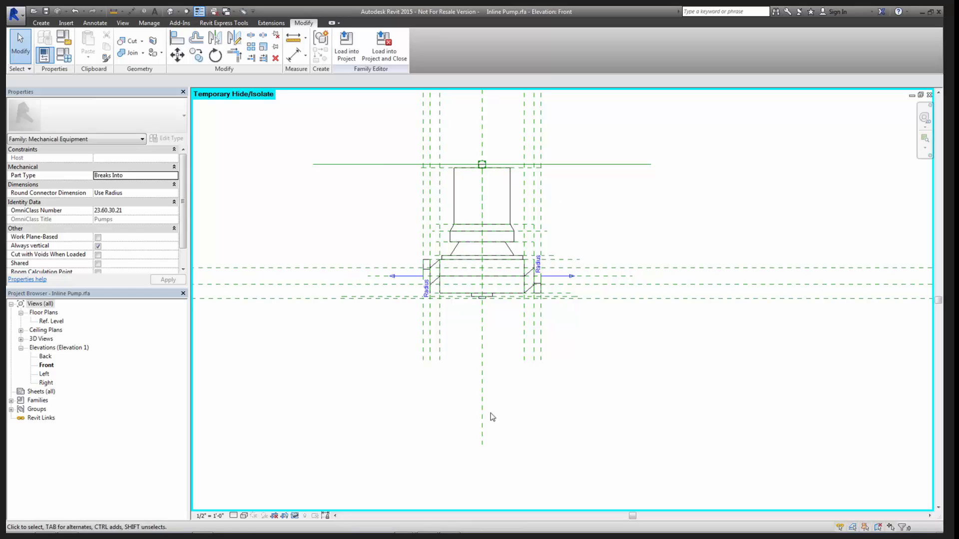
middle_drag(489, 453, 481, 415)
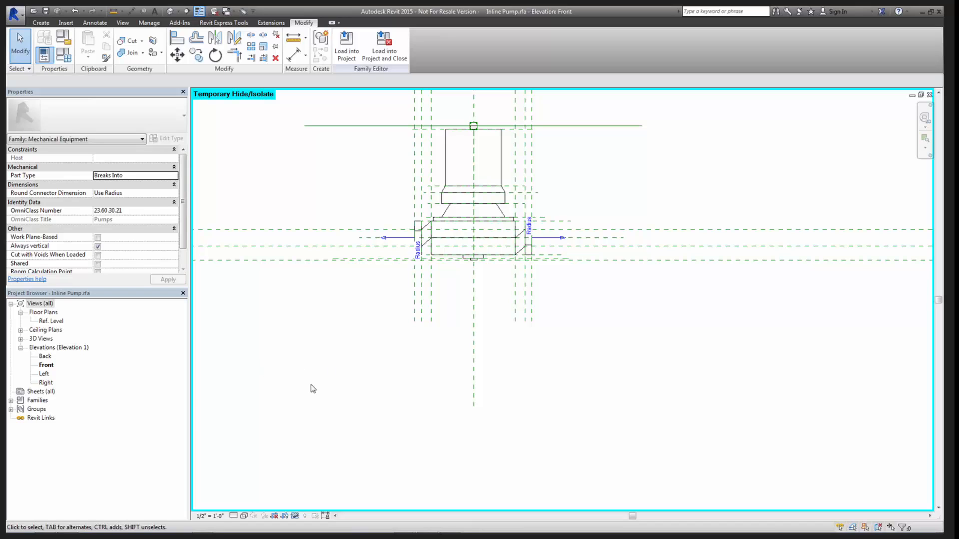
click(21, 341)
click(21, 341)
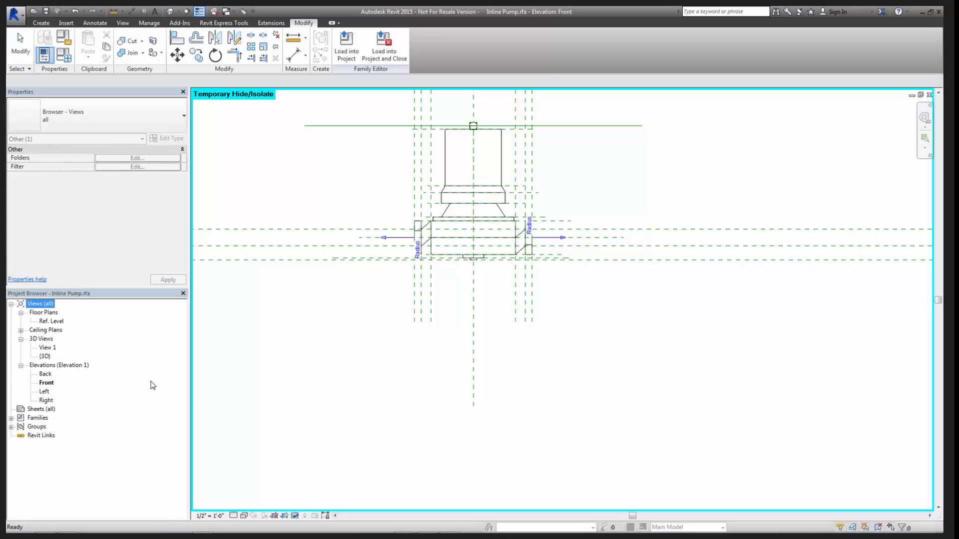
click(47, 356)
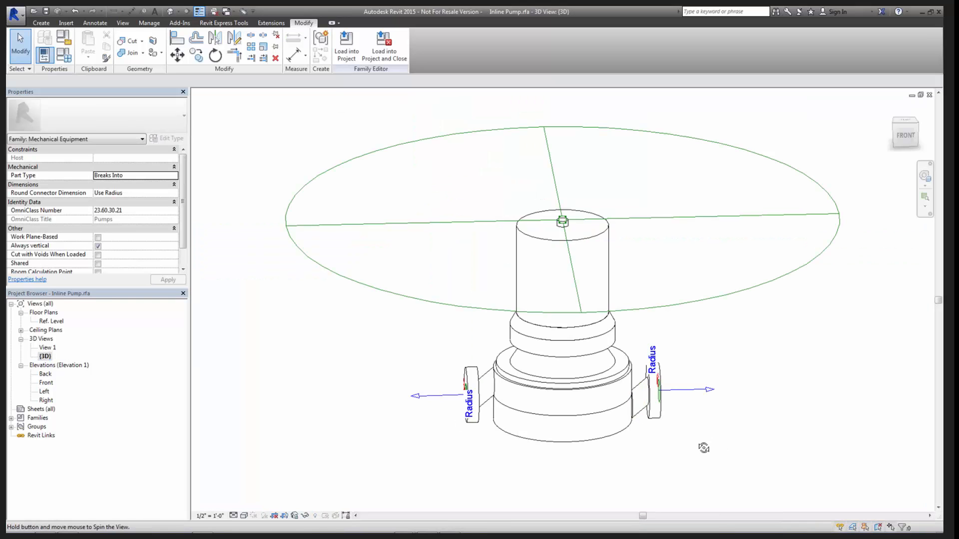
shift+middle_drag(702, 450, 602, 416)
- Inspect the flow direction and axes of the pump's two pipe connectors and the Re-assign Primary option
click(472, 318)
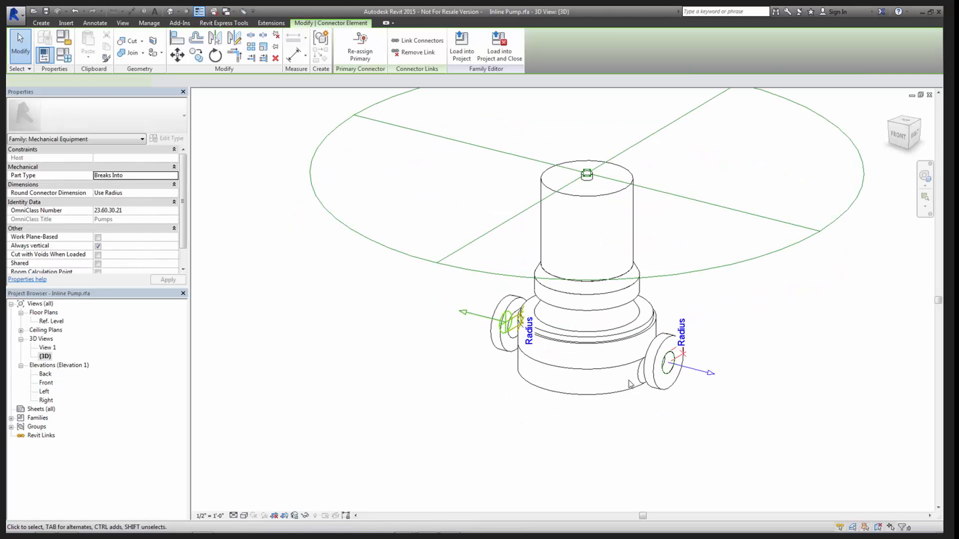
click(696, 374)
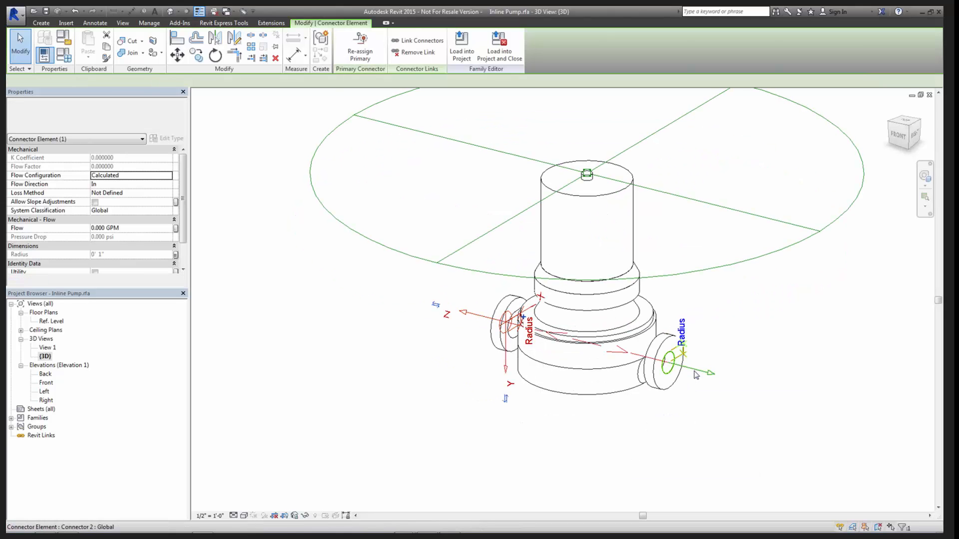
click(658, 443)
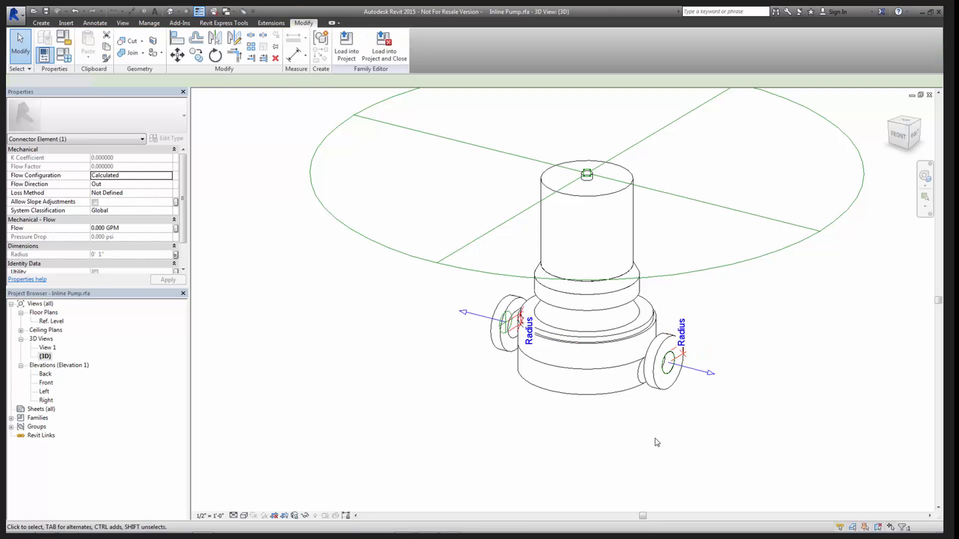
click(461, 354)
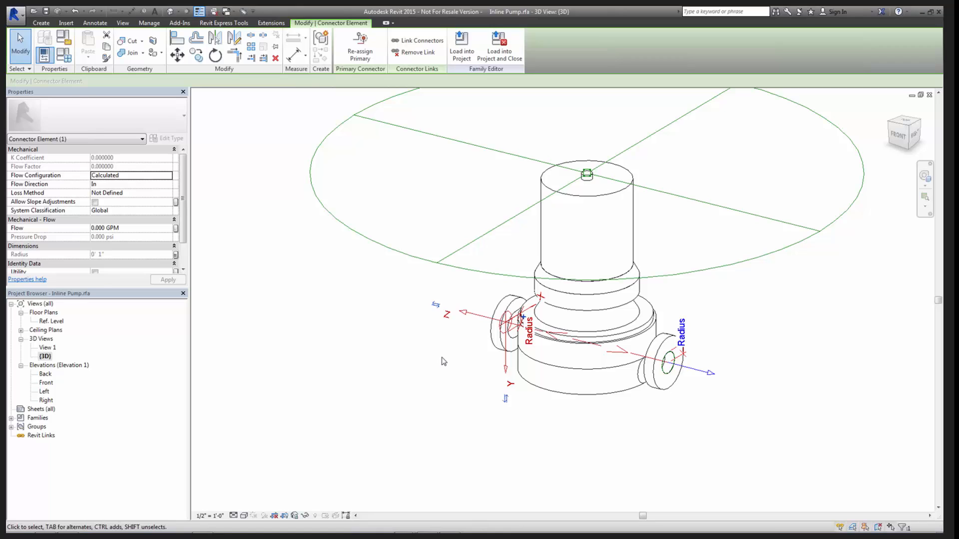
click(701, 372)
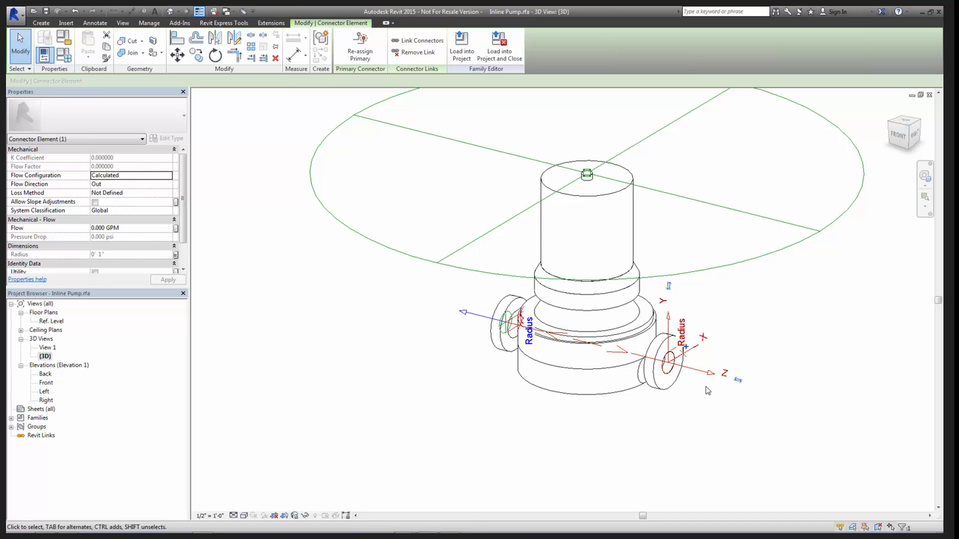
click(358, 48)
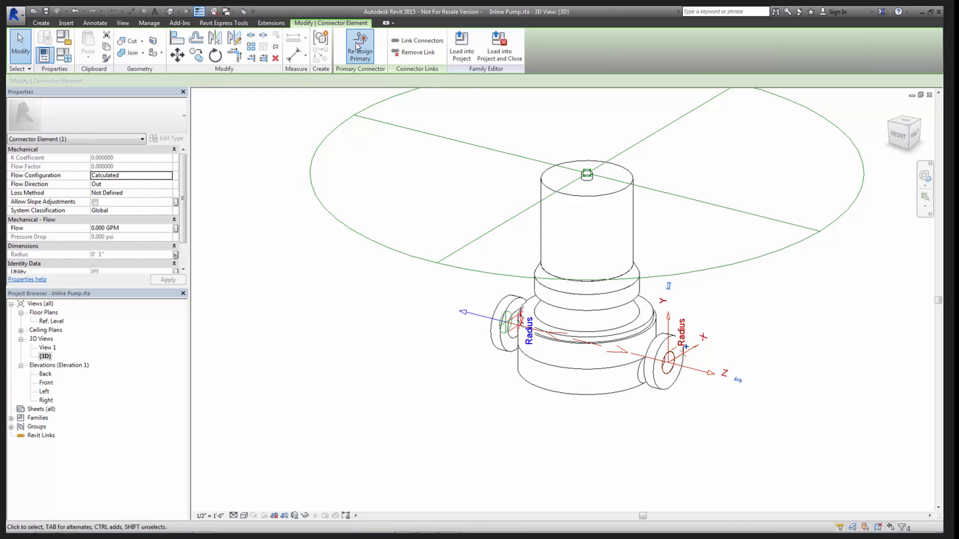
click(604, 489)
- Load the Inline Pump family into the project, overwriting the existing version
scroll(672, 363, up, 3)
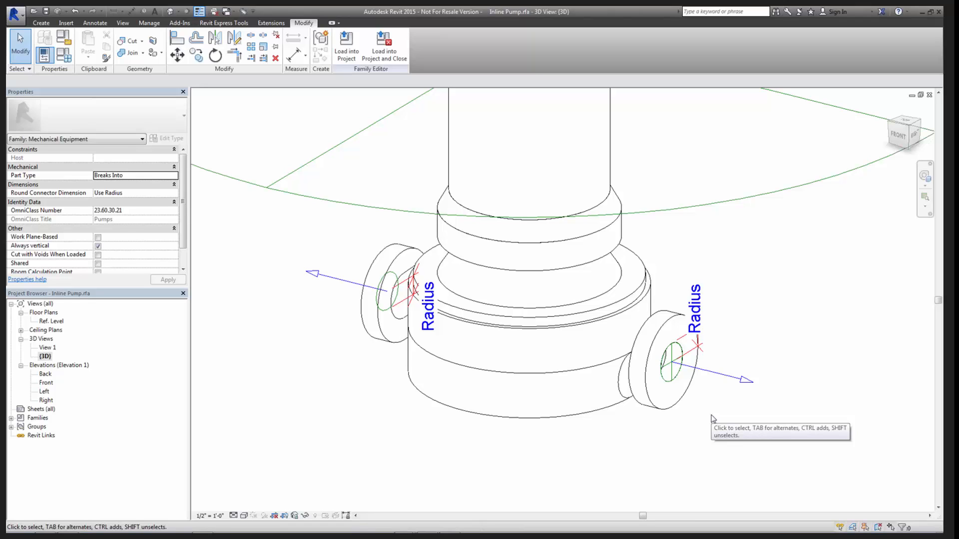
scroll(704, 392, down, 4)
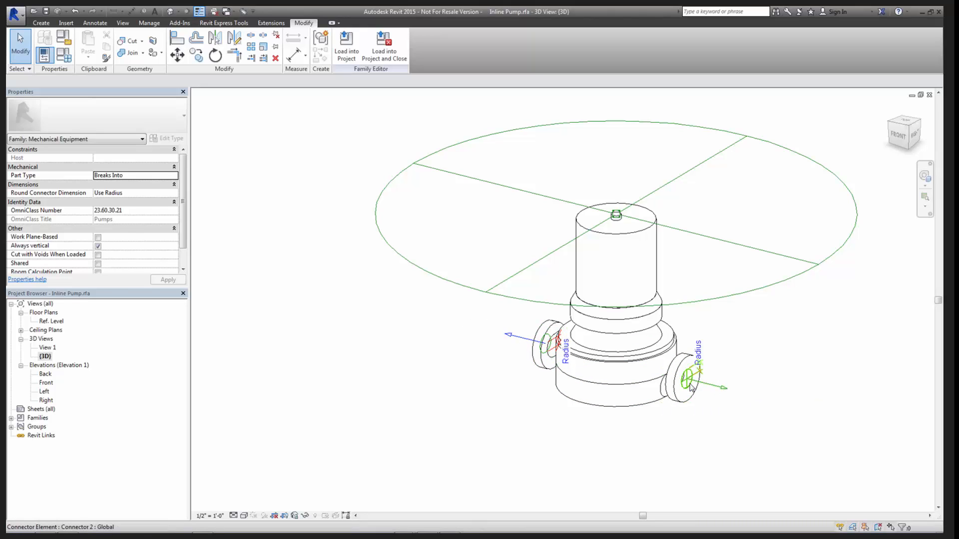
click(343, 56)
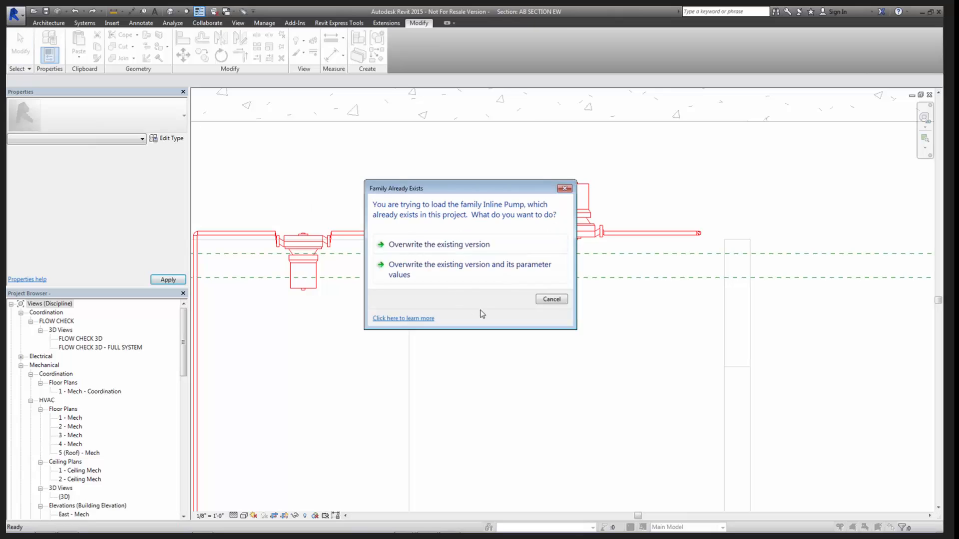
click(439, 245)
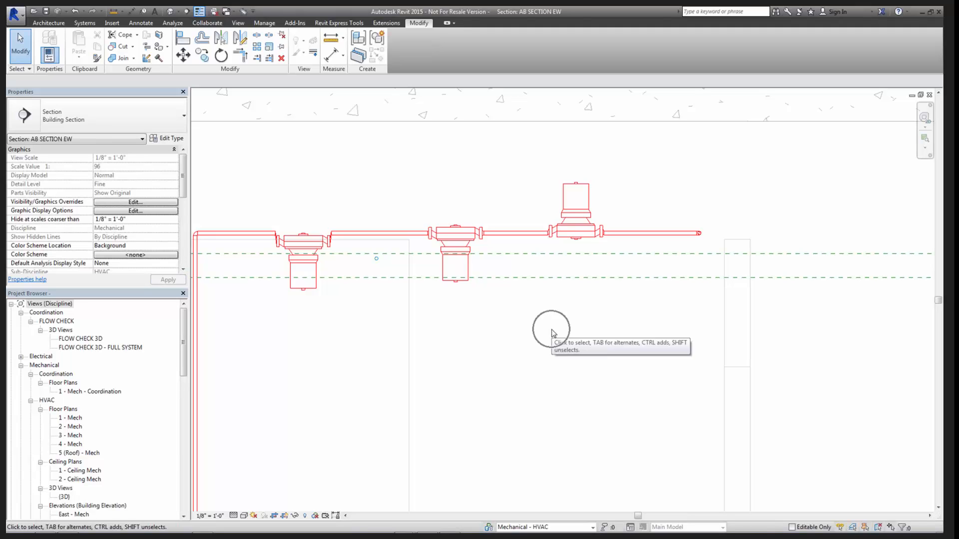
- Tile the open views, minimize the pump family's 3D view and stretch section AB SECTION EW to full height beside the hydronic piping plan
key(w)
key(t)
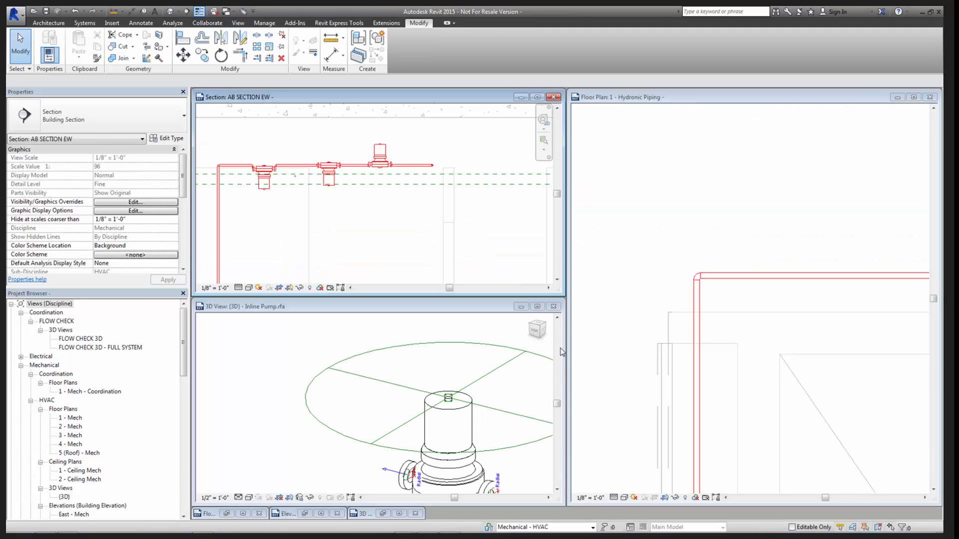
click(519, 312)
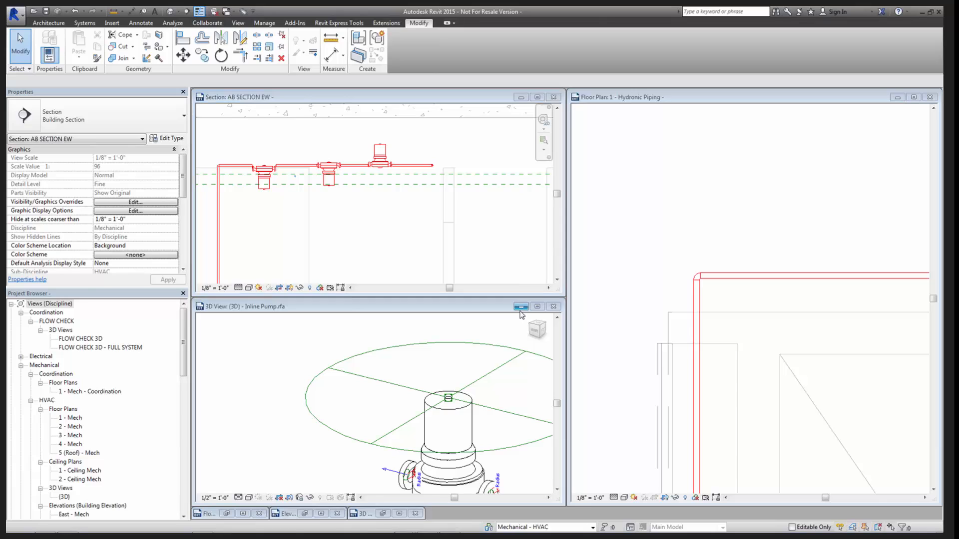
click(521, 307)
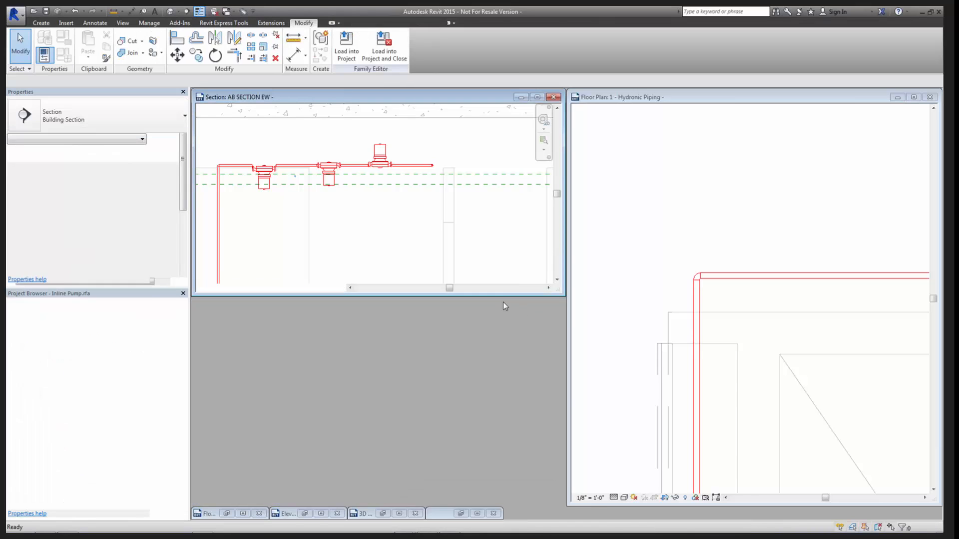
drag(494, 462, 514, 492)
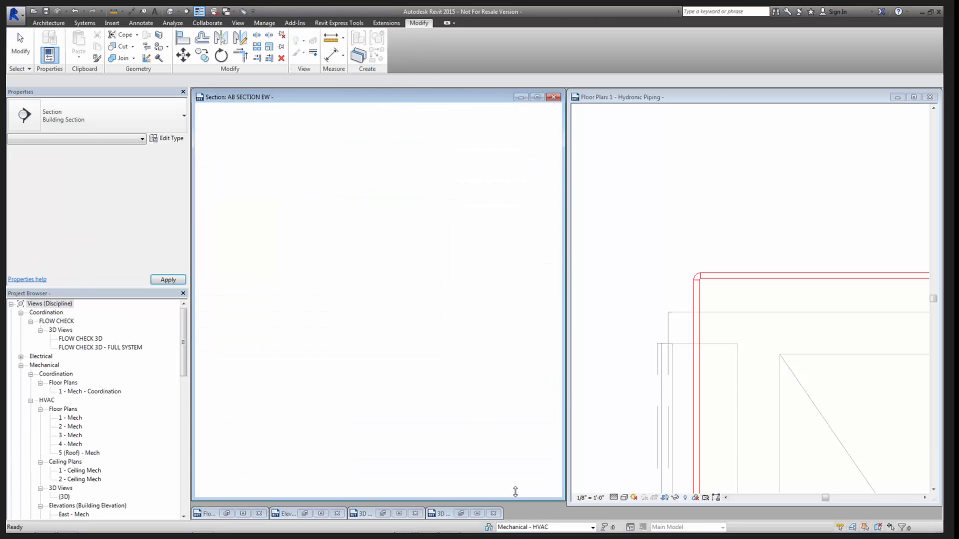
- Delete the middle pump from the hydronic return run in the 1 - Hydronic Piping floor plan
scroll(599, 418, down, 3)
middle_drag(625, 422, 800, 215)
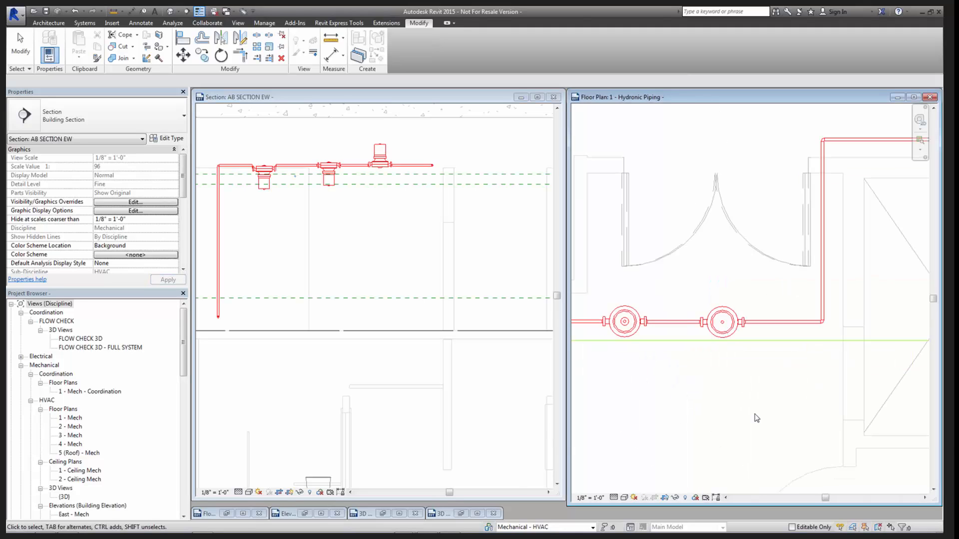
middle_drag(693, 426, 864, 424)
middle_drag(648, 381, 535, 392)
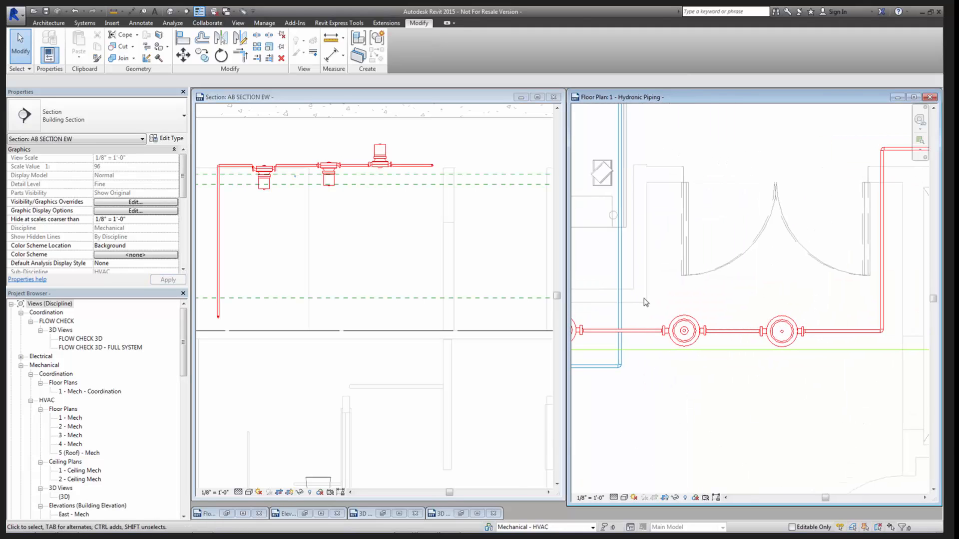
drag(654, 297, 719, 363)
key(Delete)
- Extend the open pipe end across the deleted pump's gap toward the facing pipe and check how the two ends align
scroll(691, 355, up, 2)
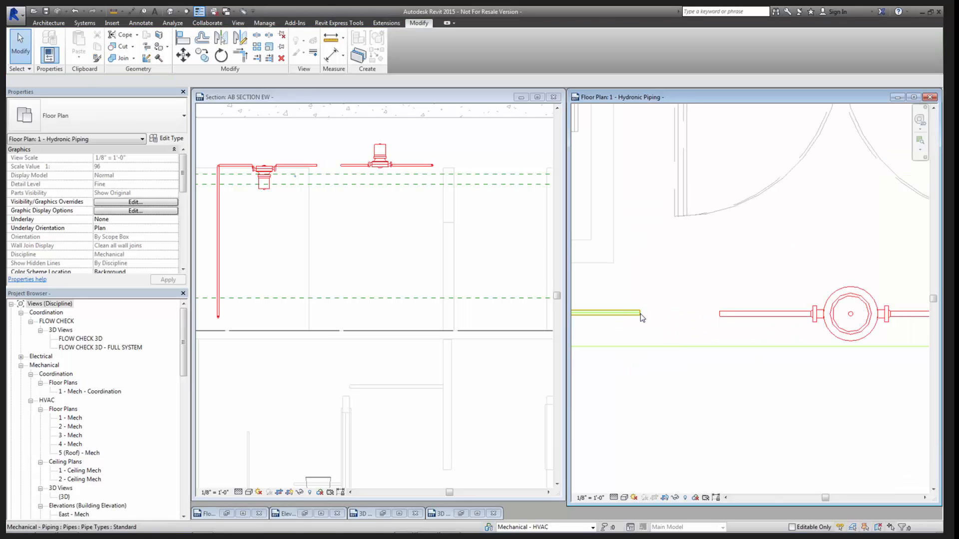
click(640, 314)
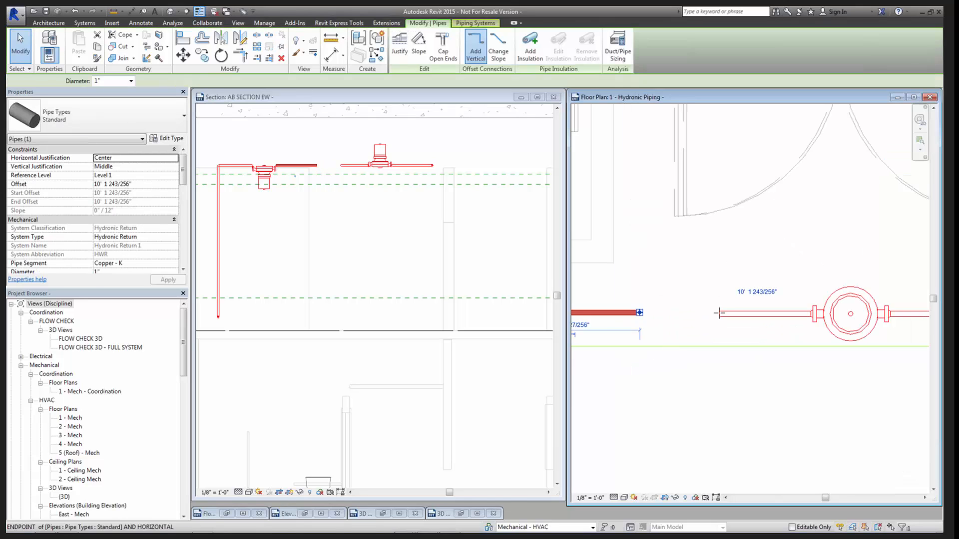
drag(639, 314, 711, 313)
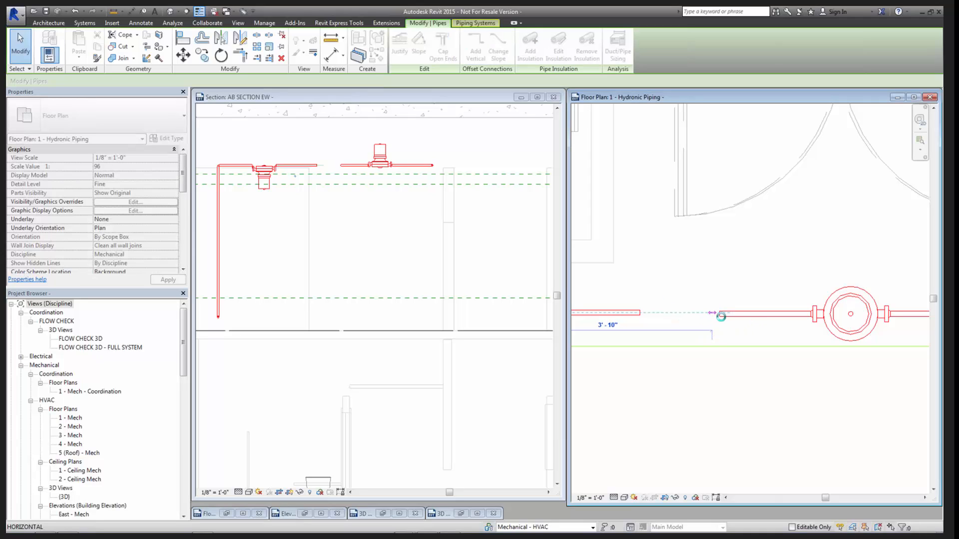
drag(730, 318, 721, 321)
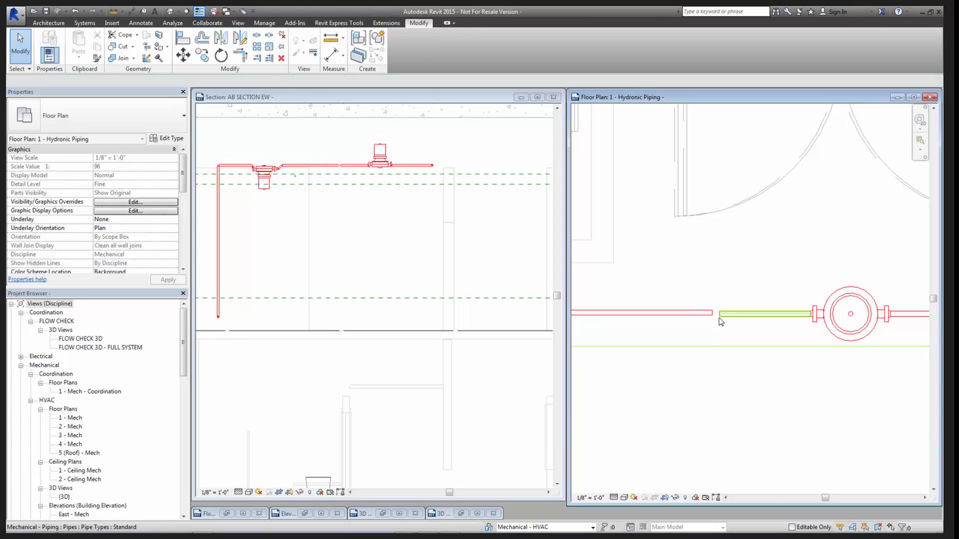
scroll(719, 317, up, 2)
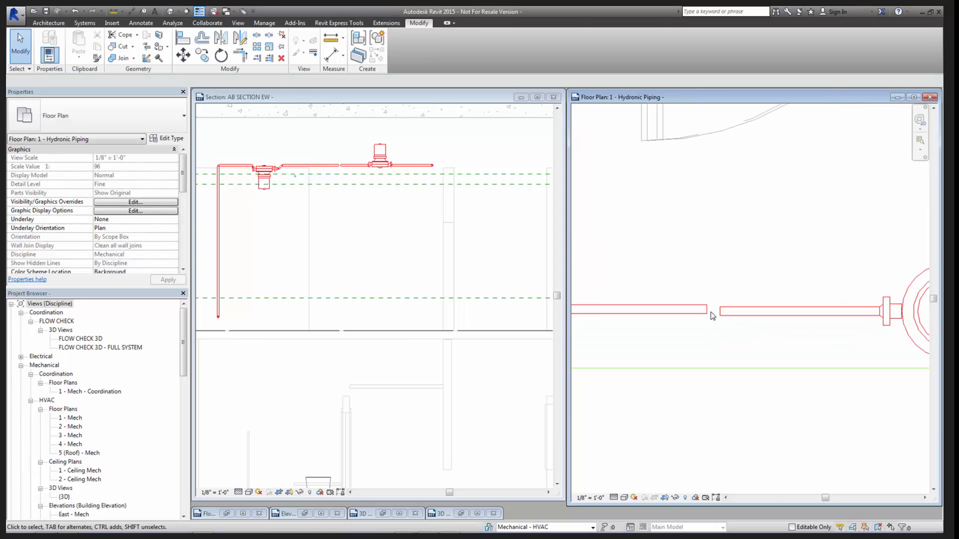
scroll(713, 313, down, 2)
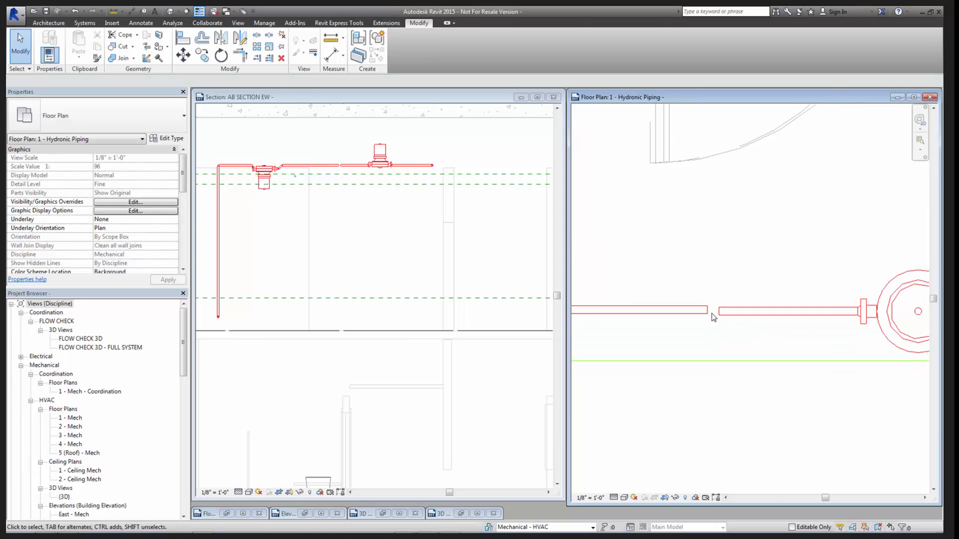
scroll(725, 318, down, 2)
scroll(720, 312, down, 2)
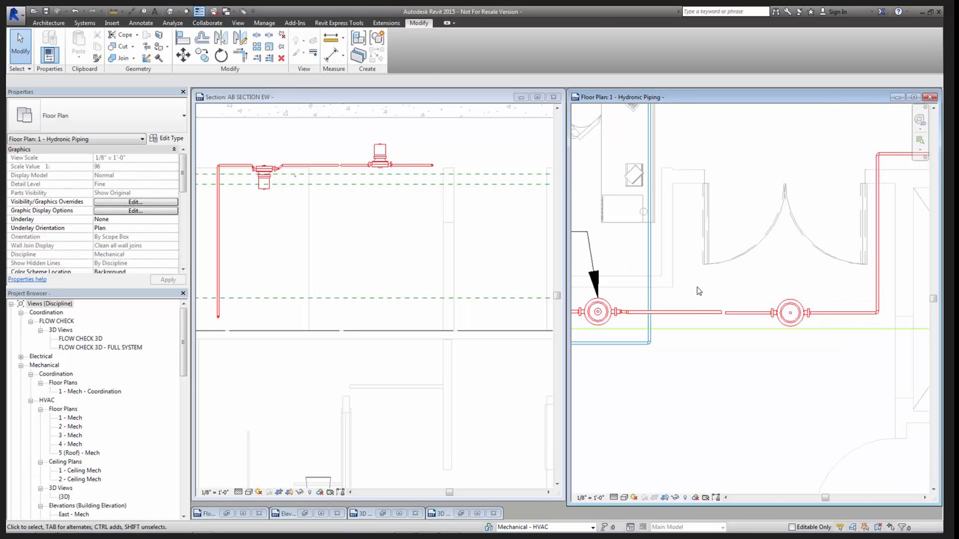
- Delete the easternmost pump with its adjoining pipes and carry the remaining return pipe through to the corner
drag(696, 286, 857, 346)
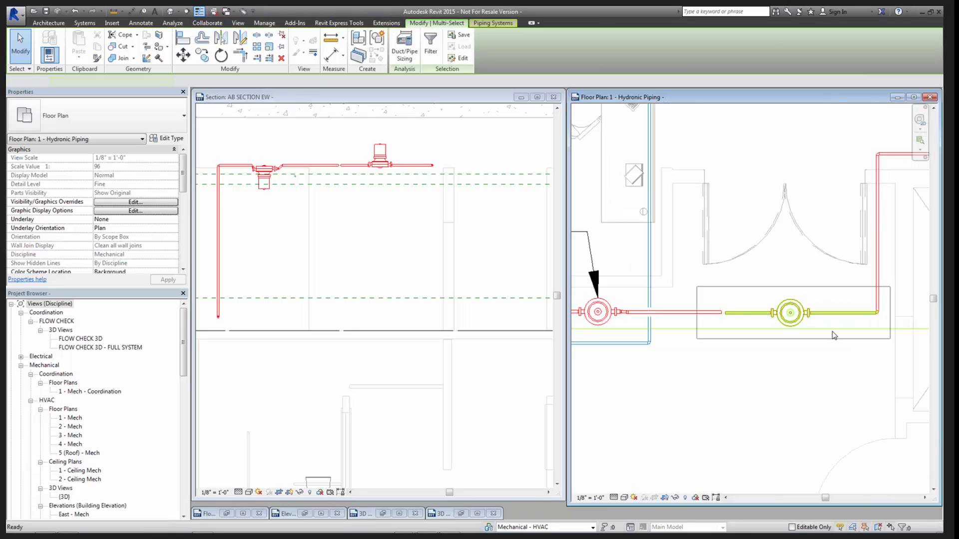
key(Delete)
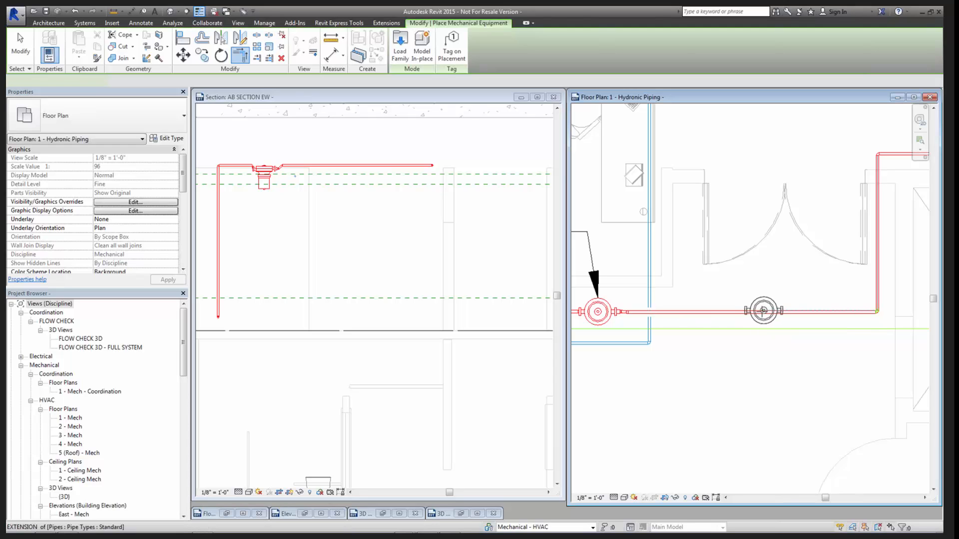
- Place a 1.5" Inline Pump on the continuous return pipe between pump P-1 and the corner
click(759, 310)
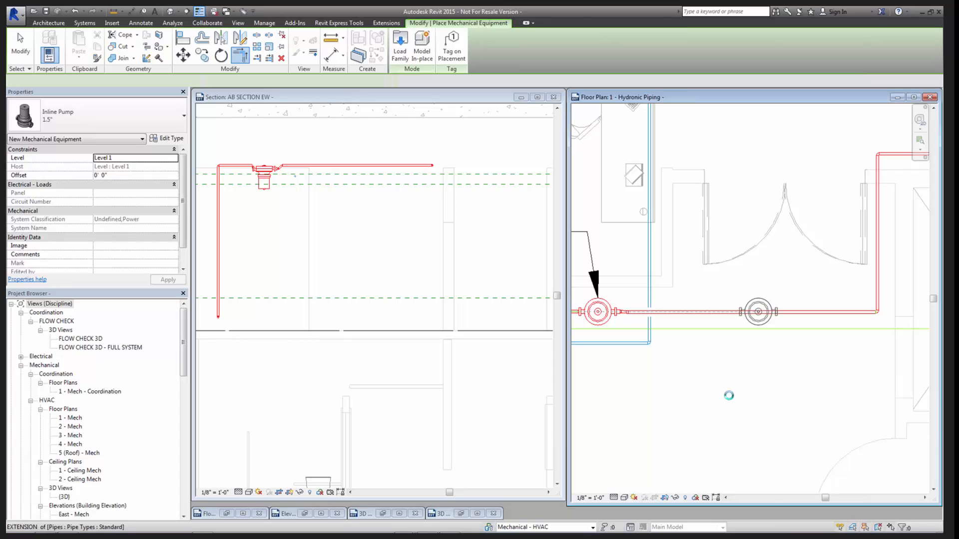
click(777, 312)
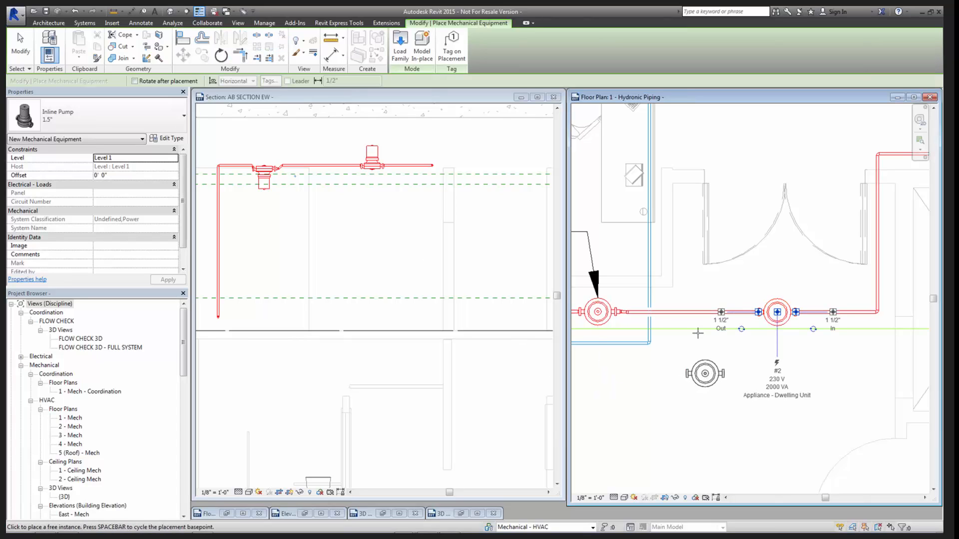
key(Escape)
key(Escape)
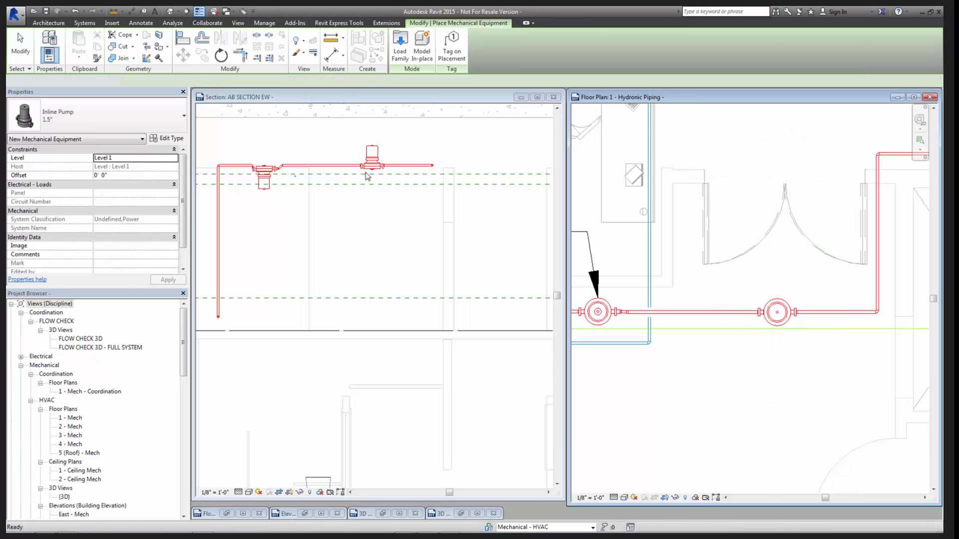
- Examine the new pump's flange and pipe connections in section AB SECTION EW
scroll(366, 165, up, 5)
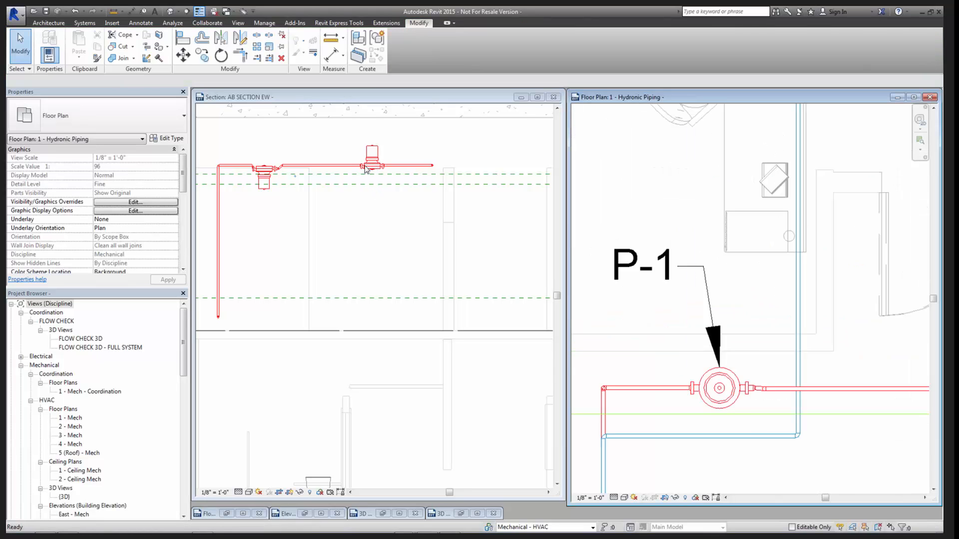
scroll(366, 165, down, 3)
click(366, 166)
scroll(373, 170, up, 5)
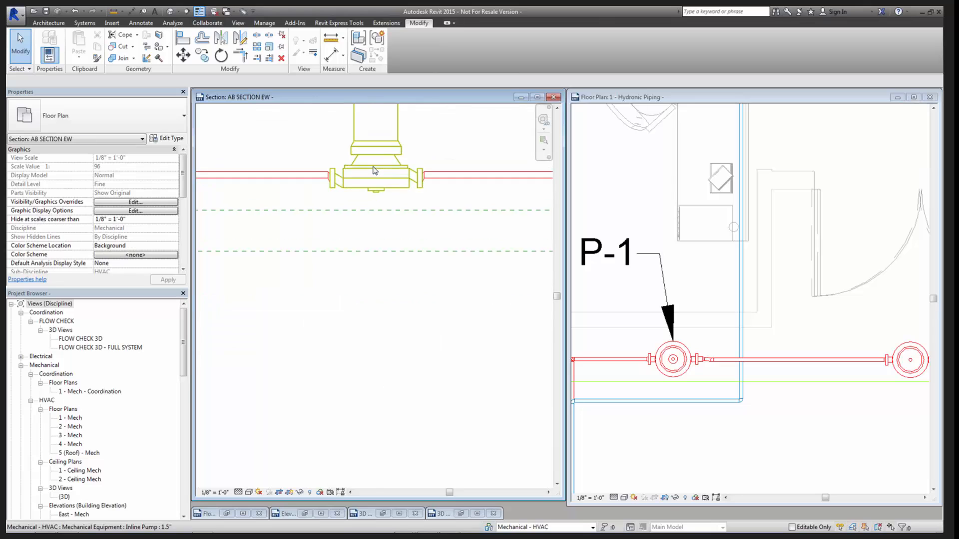
middle_drag(382, 204, 348, 229)
scroll(400, 244, up, 1)
scroll(405, 238, up, 3)
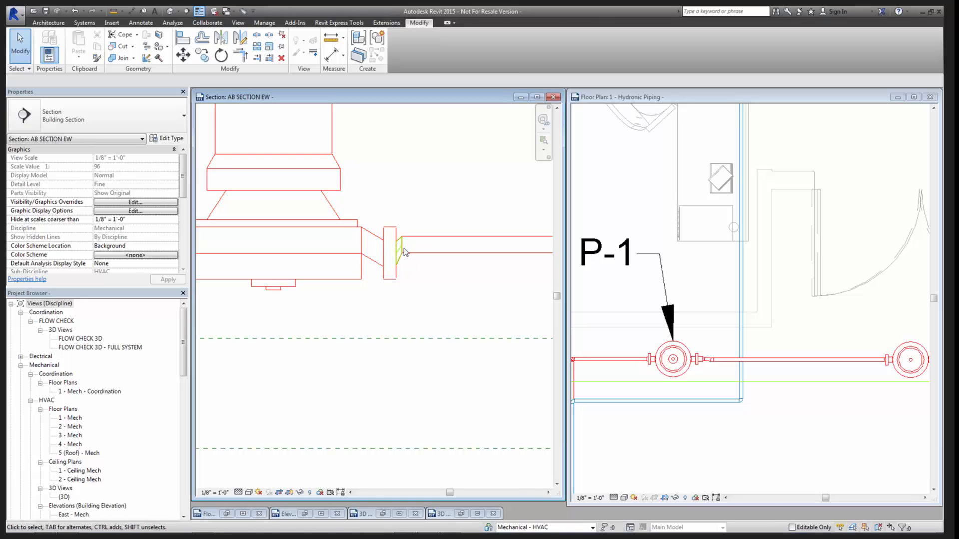
scroll(398, 256, down, 3)
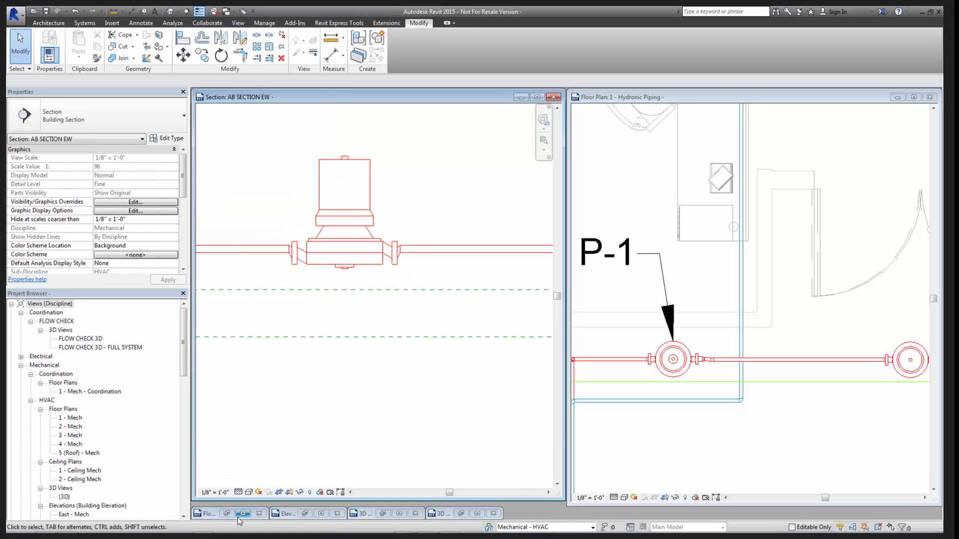
- In the pump family's Front elevation, extend the Ref. Level line to the pump and compare it with the connector axis
click(319, 515)
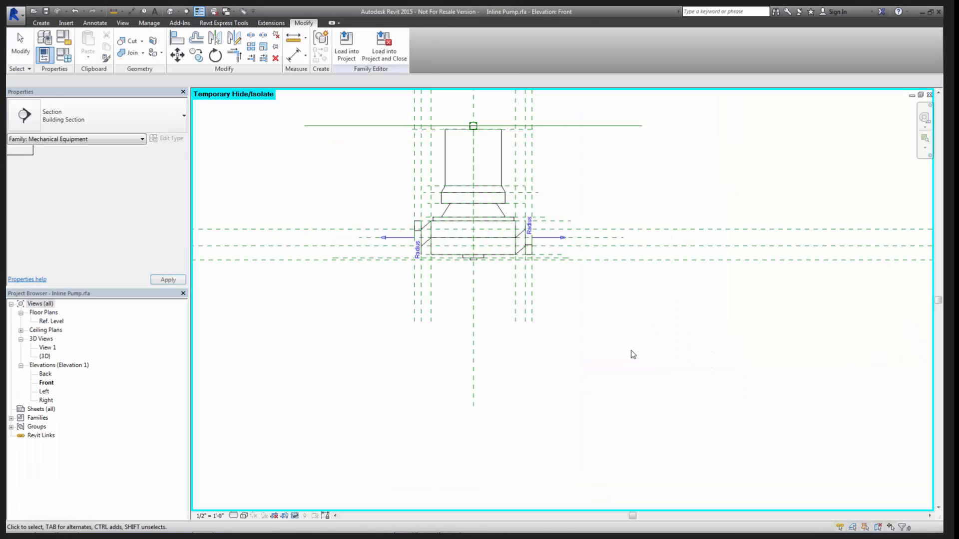
scroll(624, 335, down, 3)
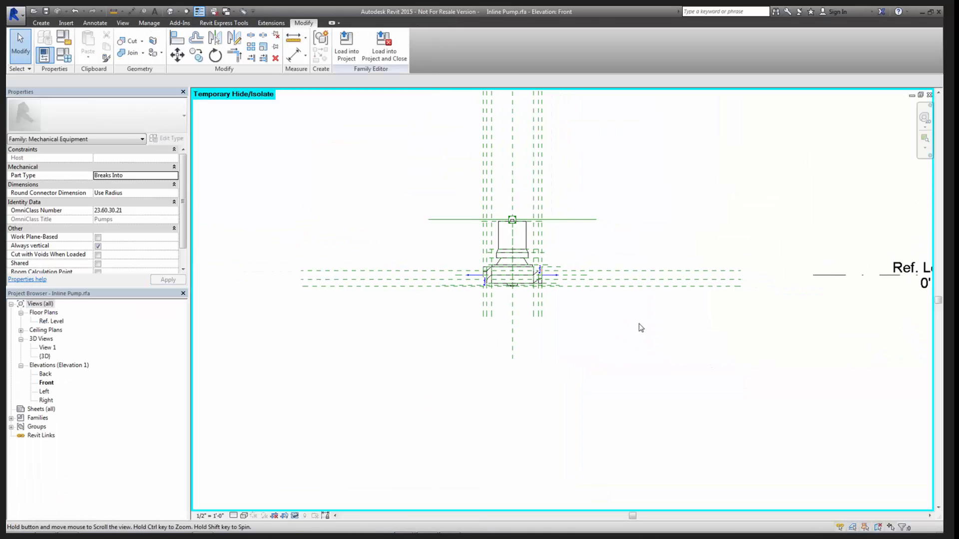
click(817, 280)
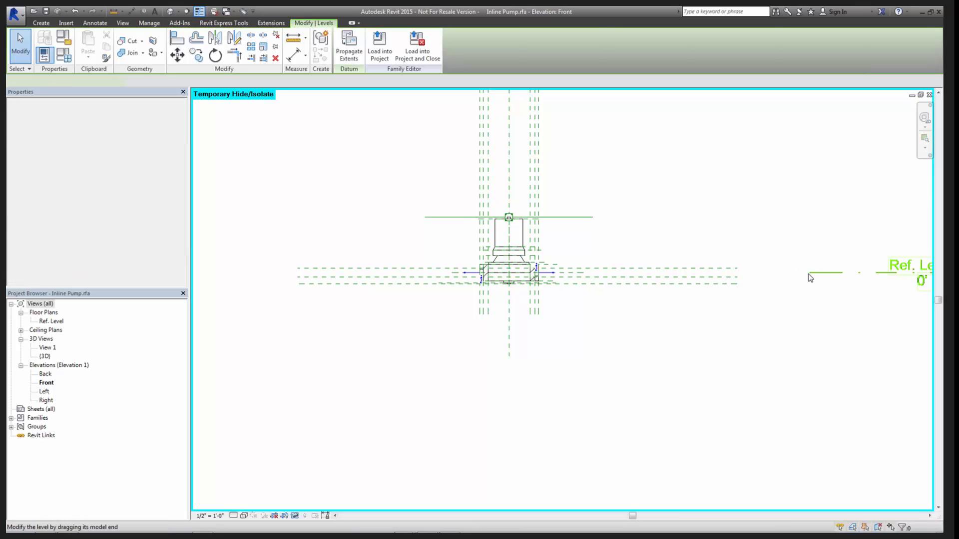
drag(720, 274, 615, 274)
click(599, 315)
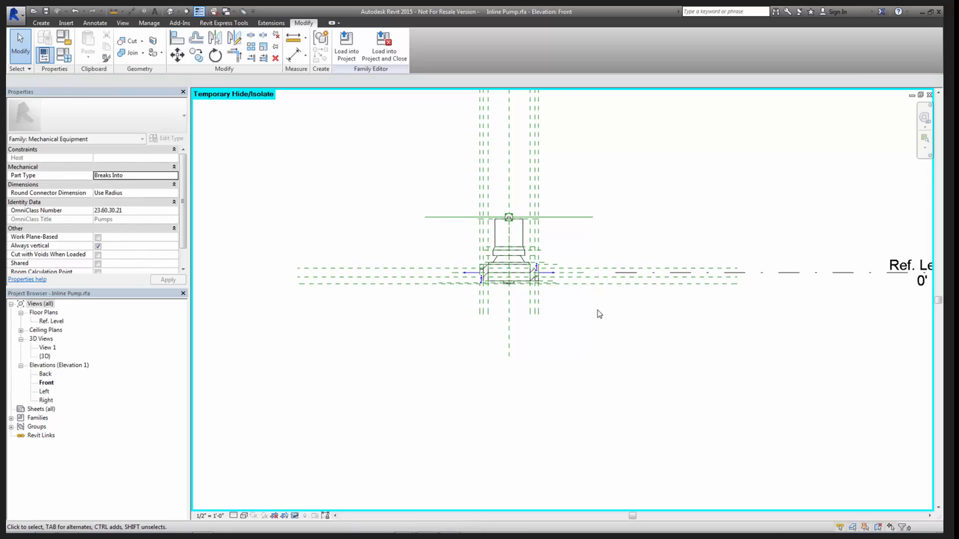
scroll(599, 314, up, 5)
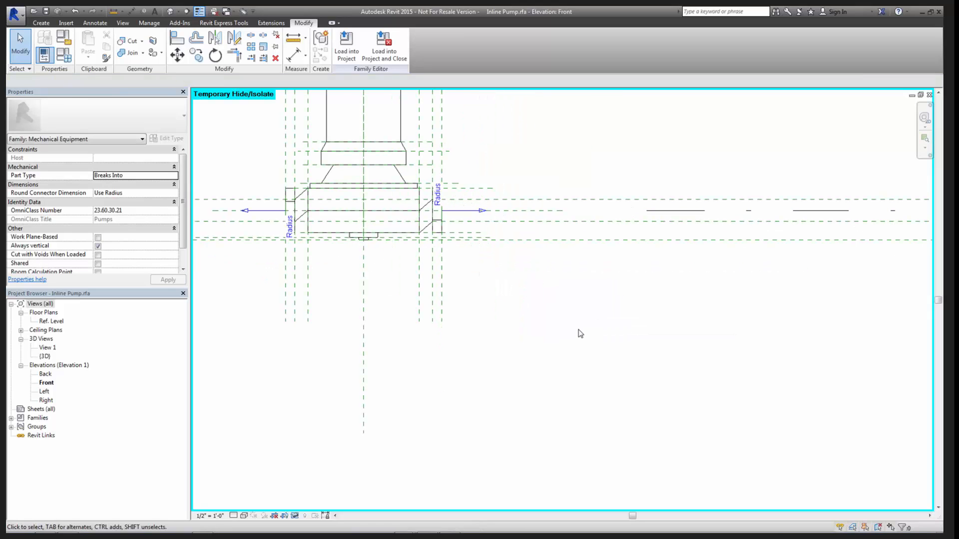
scroll(580, 333, down, 3)
- In section AB SECTION EW, draw a horizontal detail line about 2' - 1 3/4" long along the pipe centreline through the pump
key(ctrl+Tab)
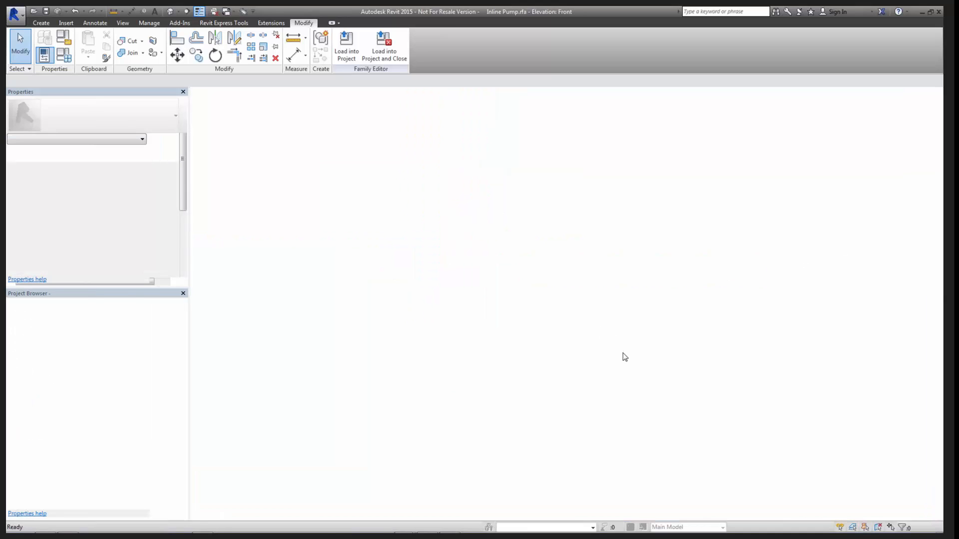
middle_drag(421, 300, 476, 251)
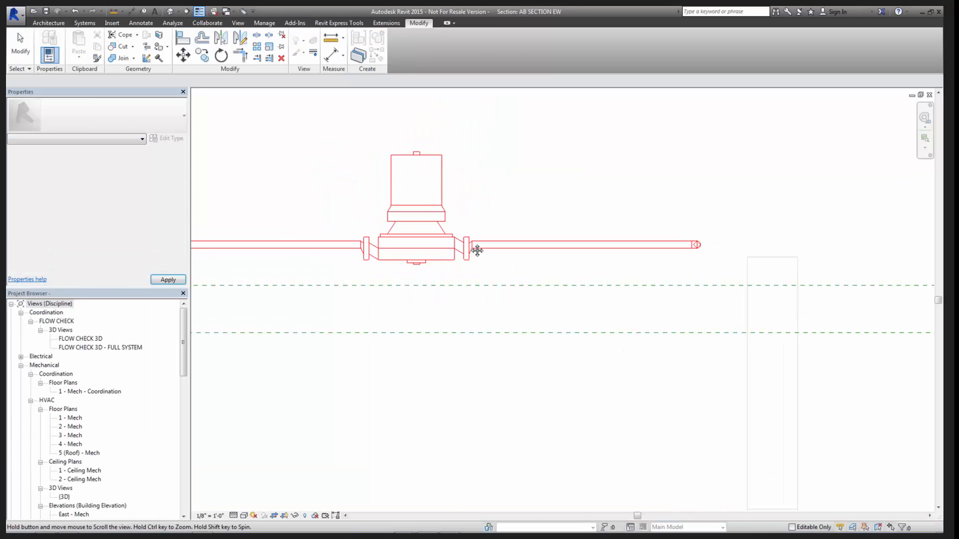
scroll(477, 250, up, 2)
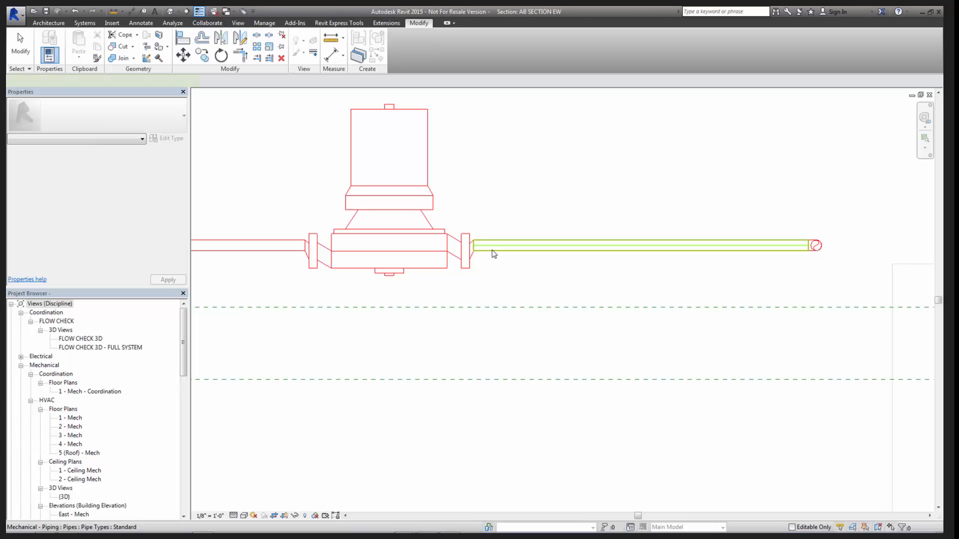
click(494, 249)
key(d)
key(l)
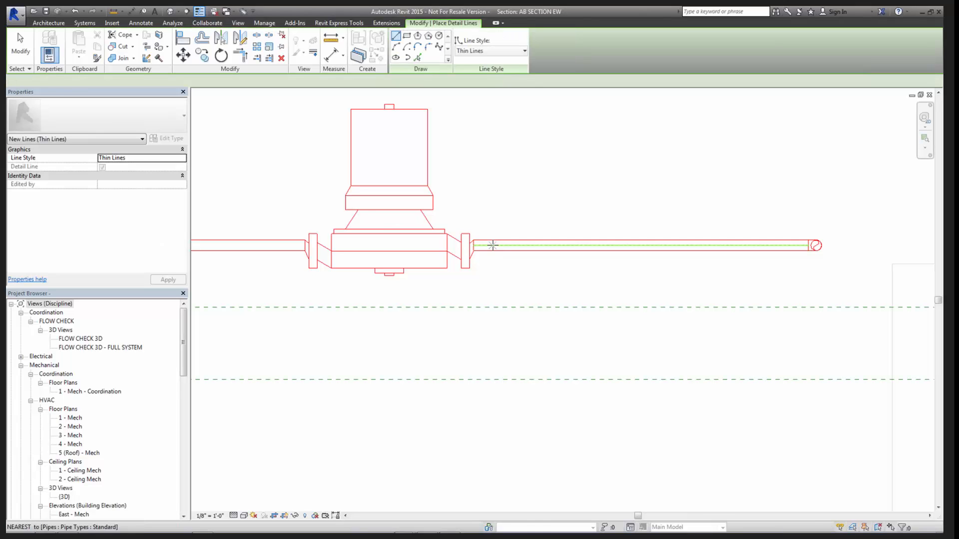
click(492, 245)
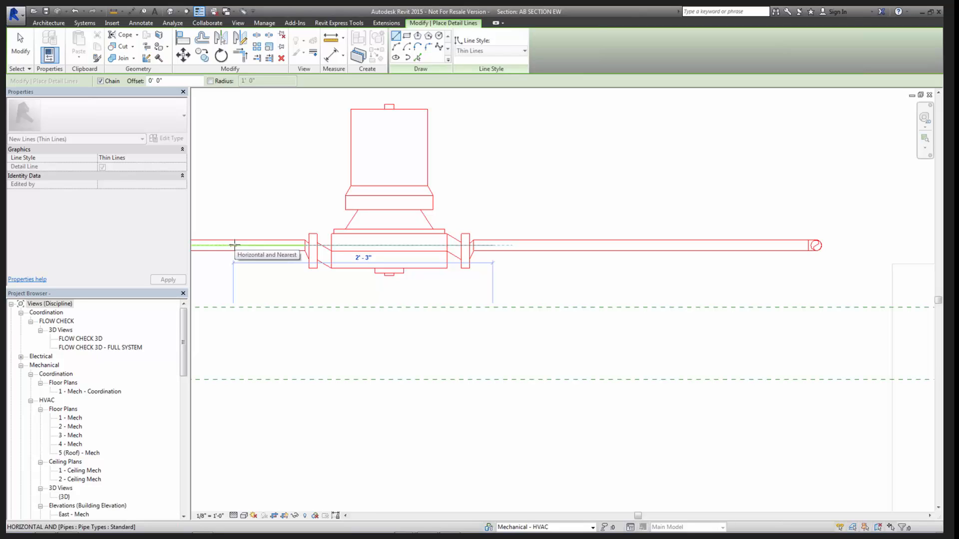
click(245, 246)
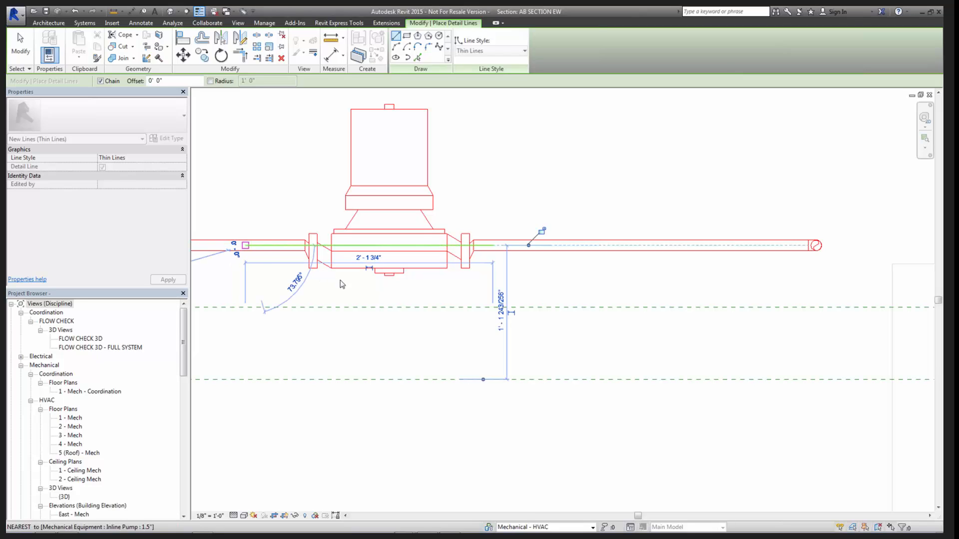
key(Escape)
key(Escape)
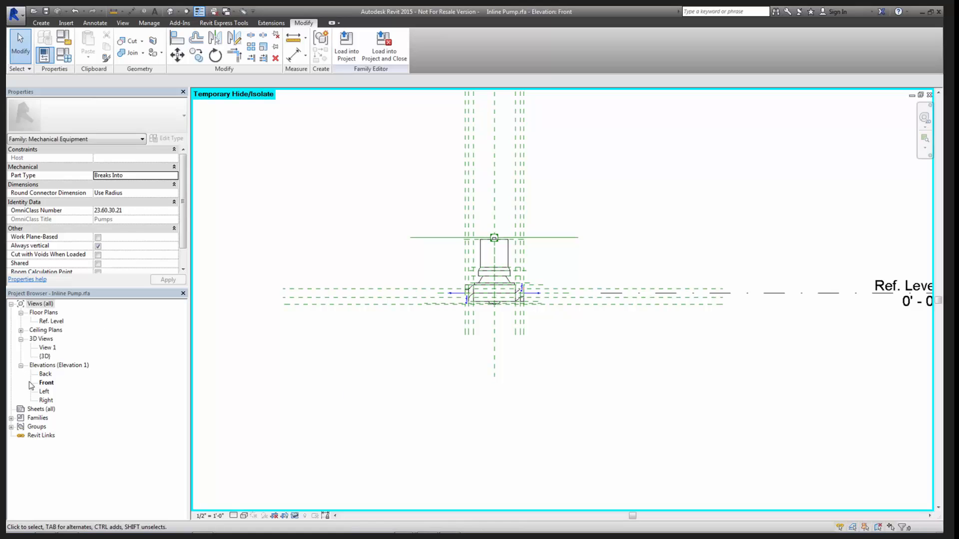
- In the pump family's Back elevation, examine the Ref. Level line against the connector axis and the pump's reference planes
double_click(45, 373)
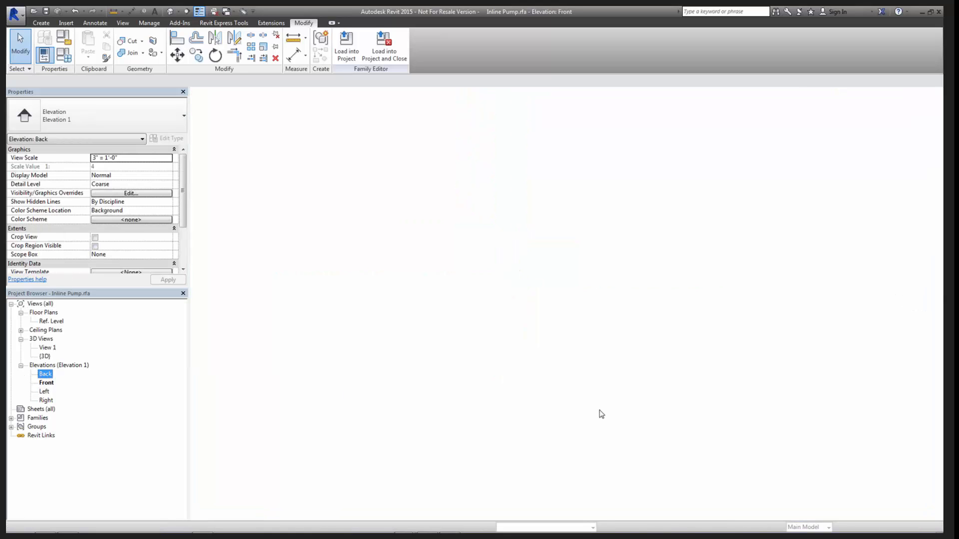
middle_drag(634, 451, 579, 384)
scroll(579, 384, up, 5)
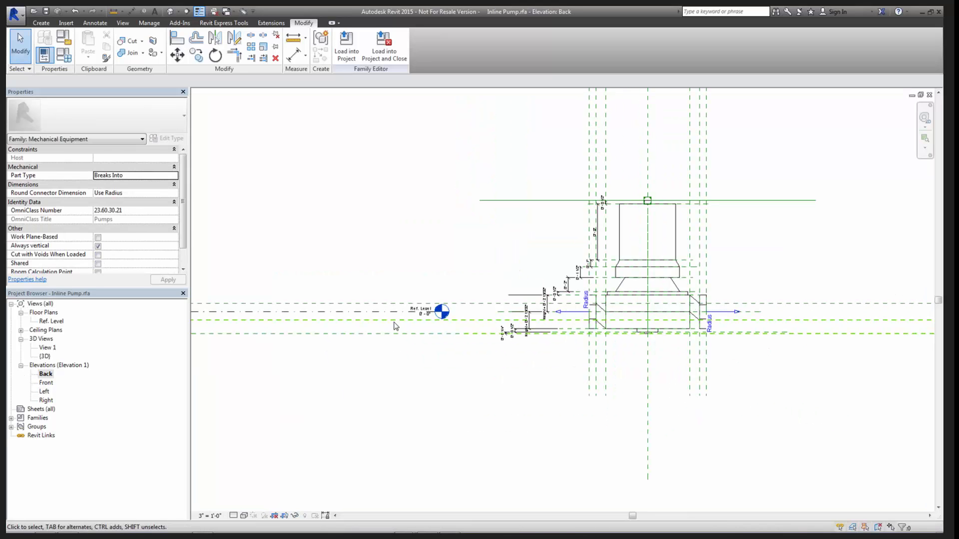
scroll(414, 326, up, 3)
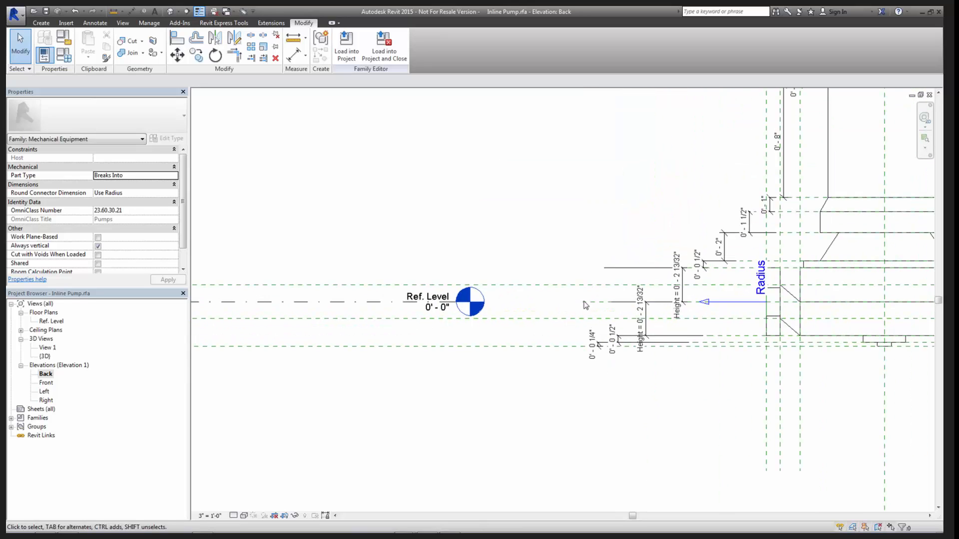
click(373, 302)
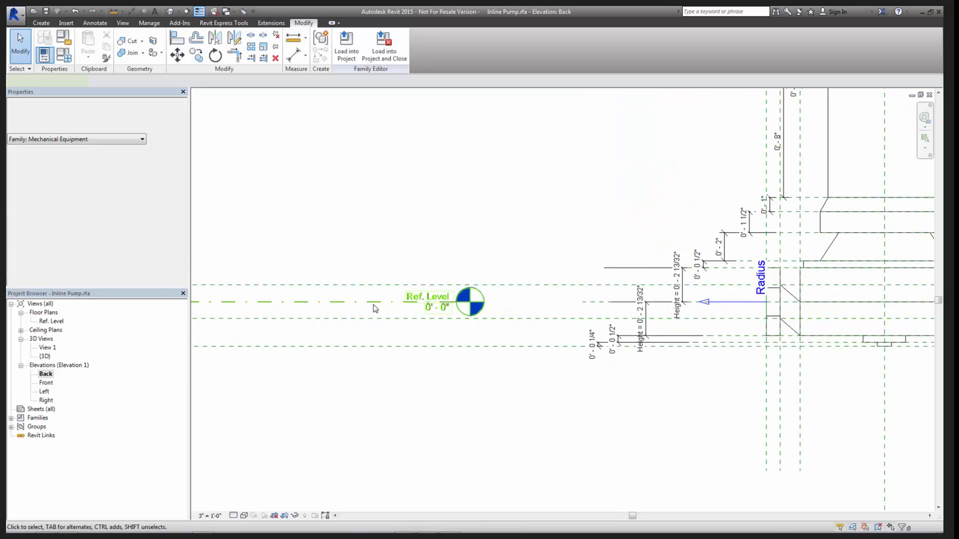
middle_drag(520, 390, 411, 401)
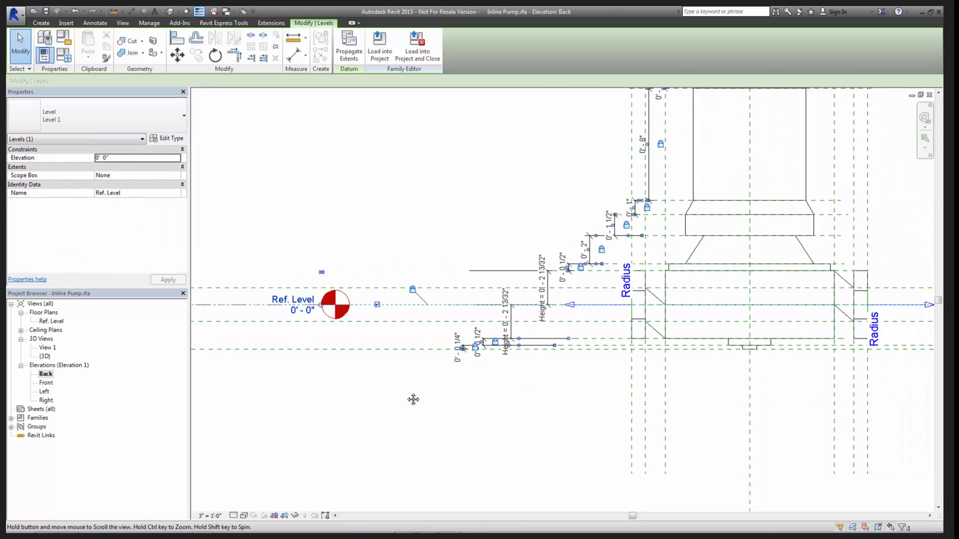
click(495, 412)
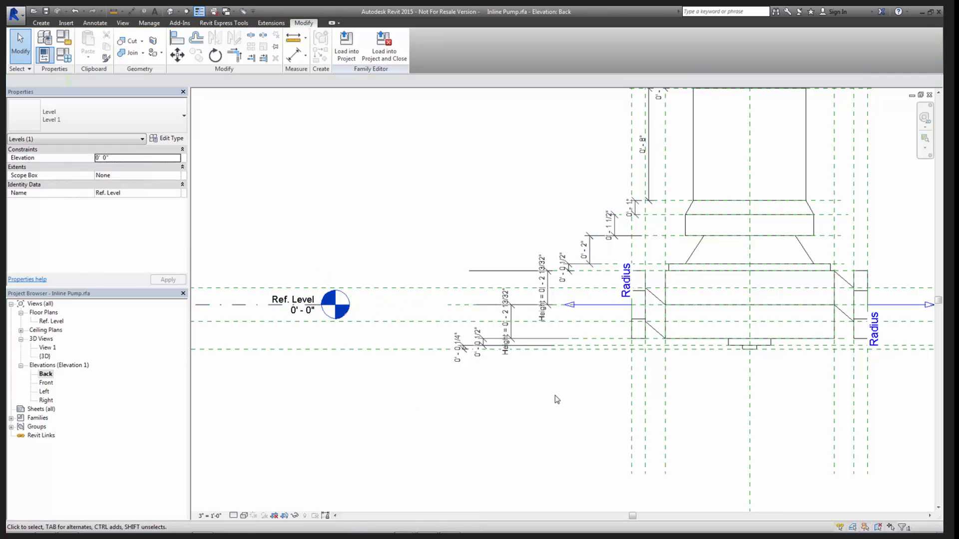
scroll(549, 392, down, 3)
middle_drag(557, 403, 421, 401)
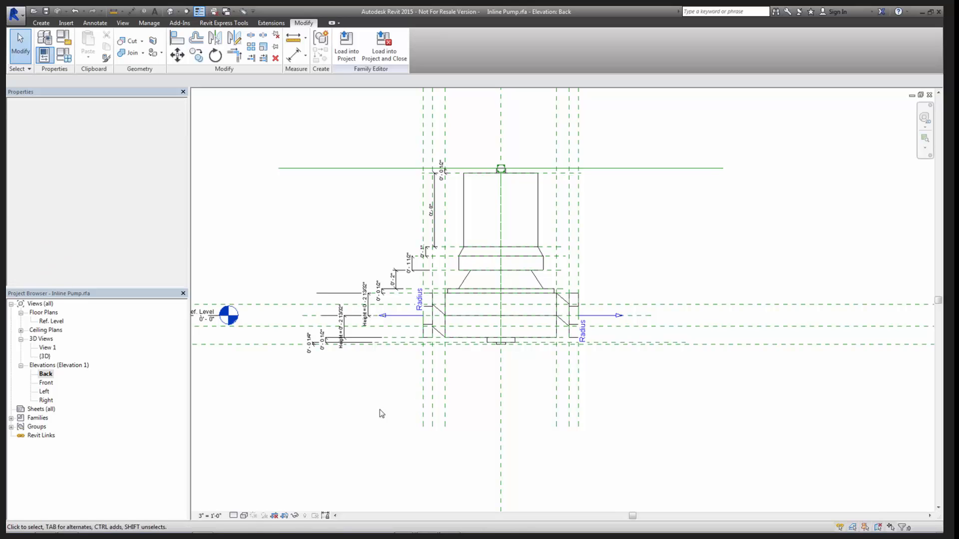
- Compare the pump body with the detail line in section AB SECTION EW and delete that line
key(ctrl+Tab)
scroll(646, 376, down, 1)
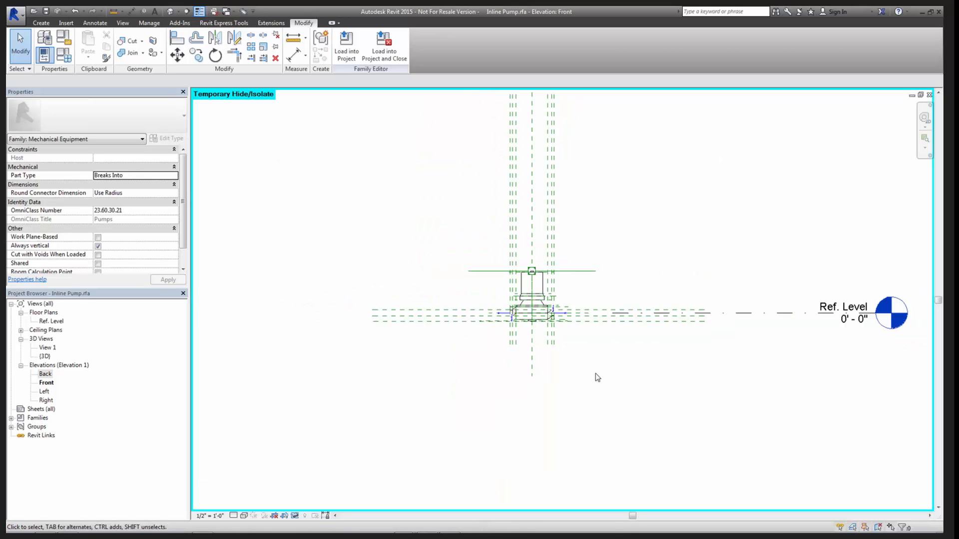
key(ctrl+Tab)
middle_drag(554, 343, 629, 357)
middle_drag(599, 319, 595, 319)
middle_drag(487, 302, 529, 308)
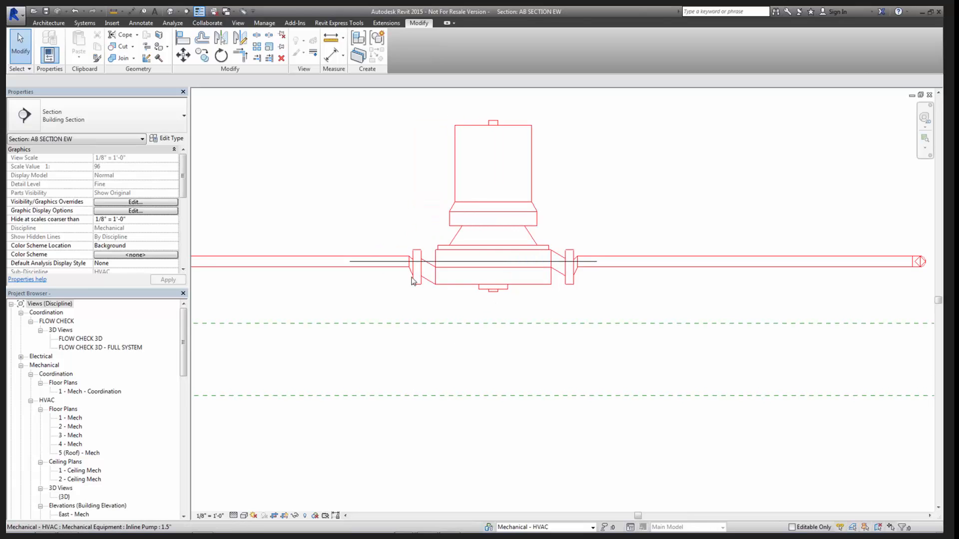
scroll(448, 297, up, 2)
scroll(451, 294, down, 1)
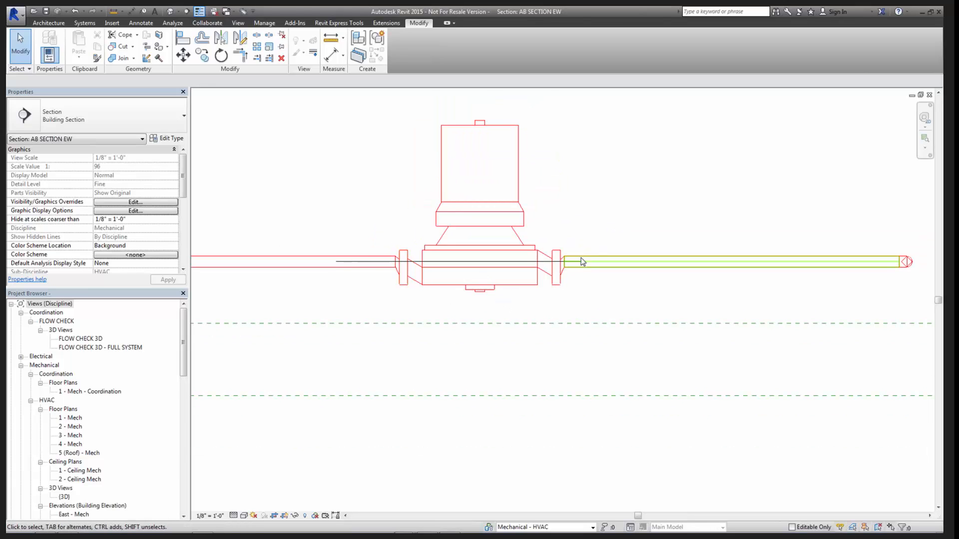
click(478, 268)
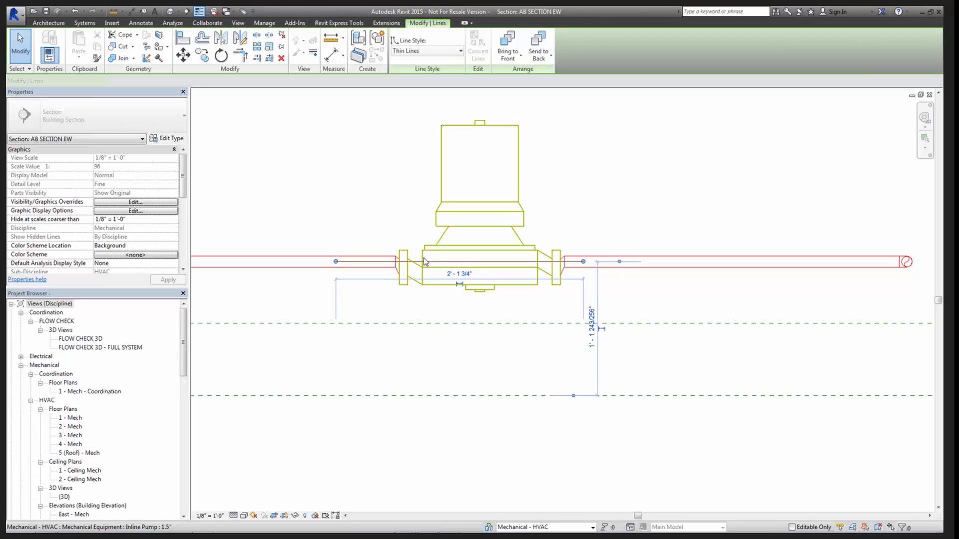
key(Escape)
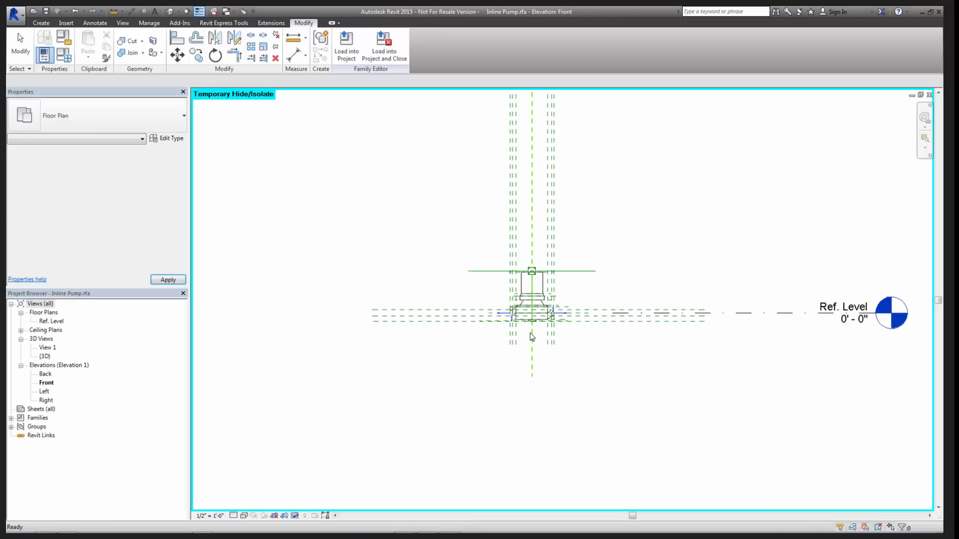
- Examine the central horizontal reference plane through the pump's connectors in the family's Front and Back elevations
scroll(601, 332, up, 5)
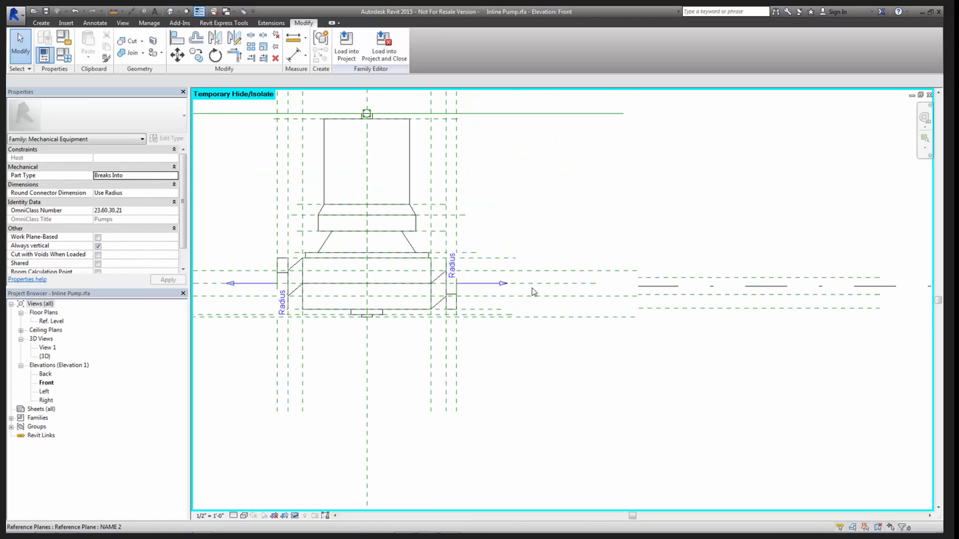
scroll(534, 291, up, 1)
click(535, 282)
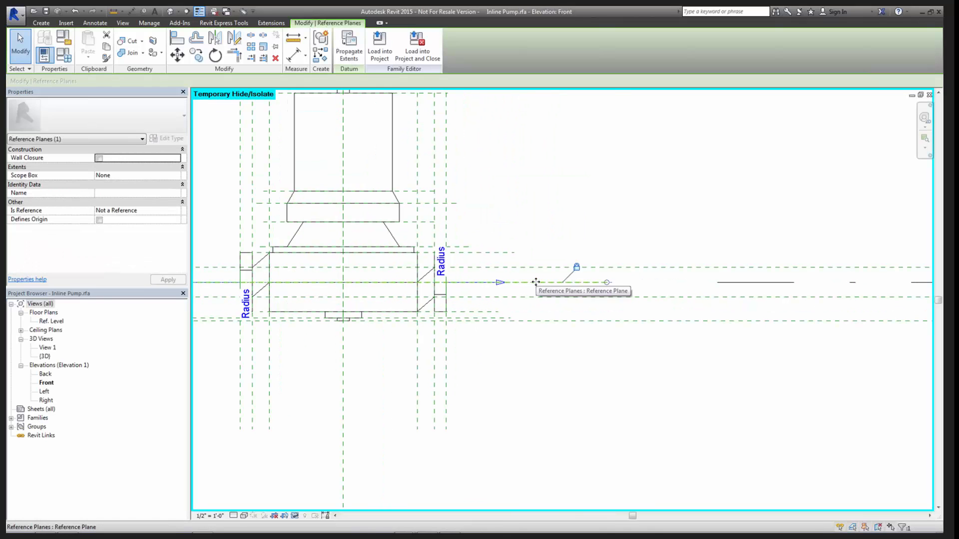
double_click(44, 374)
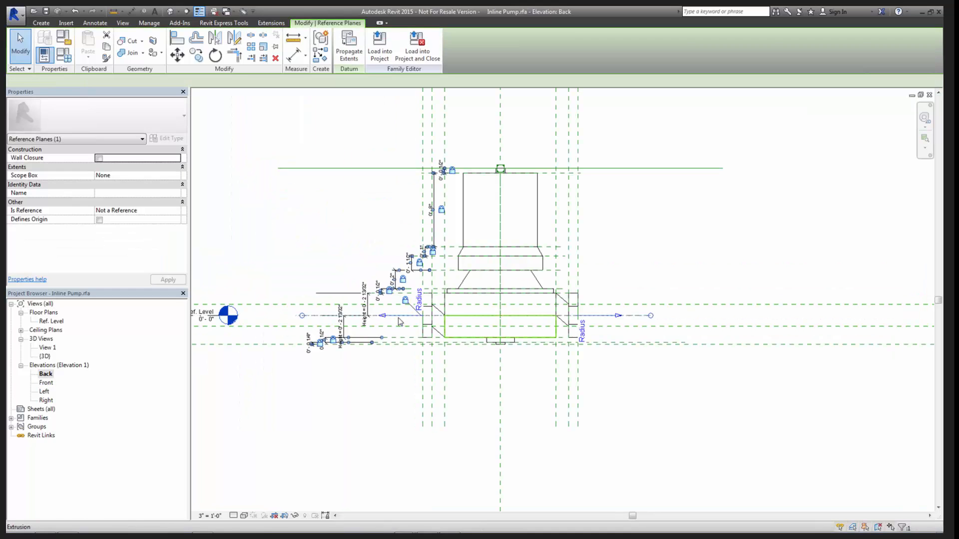
scroll(397, 322, up, 3)
click(360, 259)
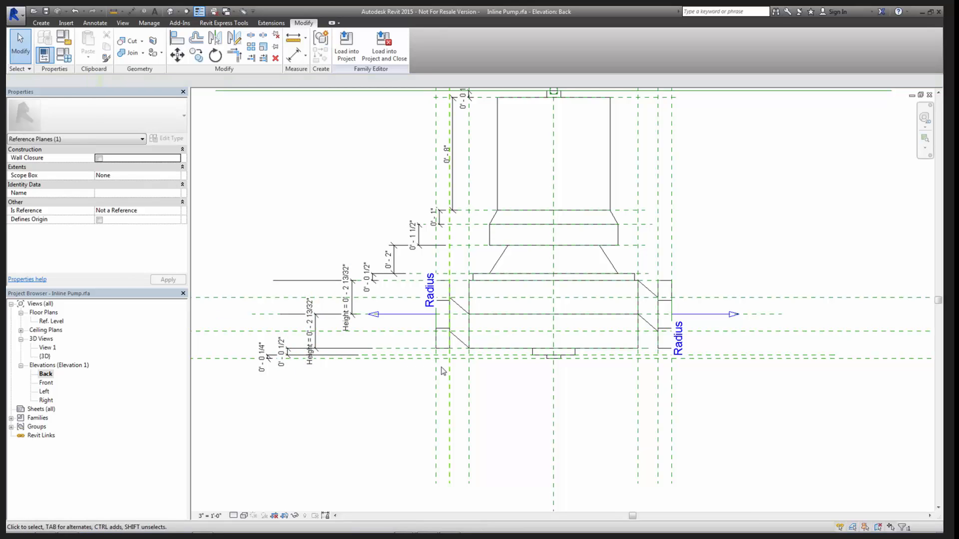
scroll(443, 368, down, 3)
middle_drag(332, 441, 426, 438)
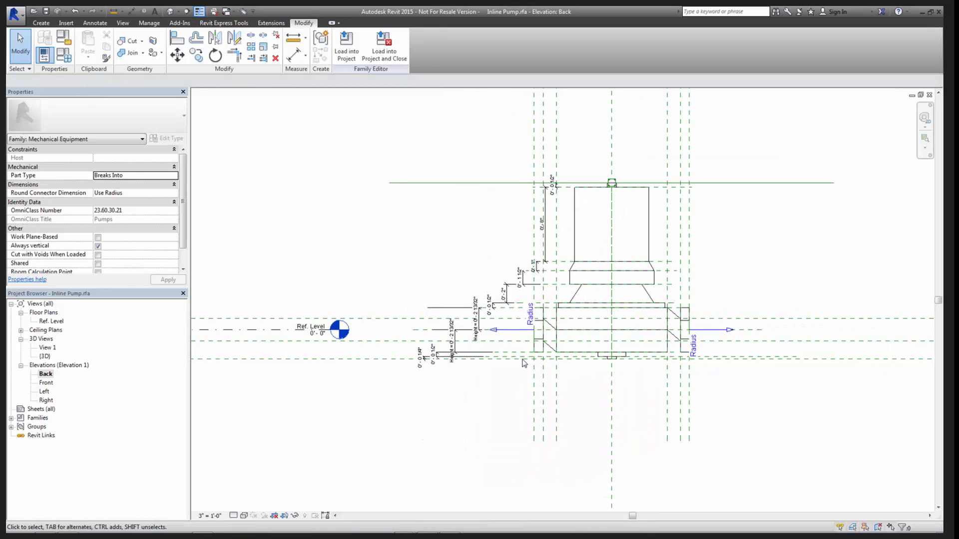
middle_drag(414, 386, 550, 384)
scroll(420, 362, down, 5)
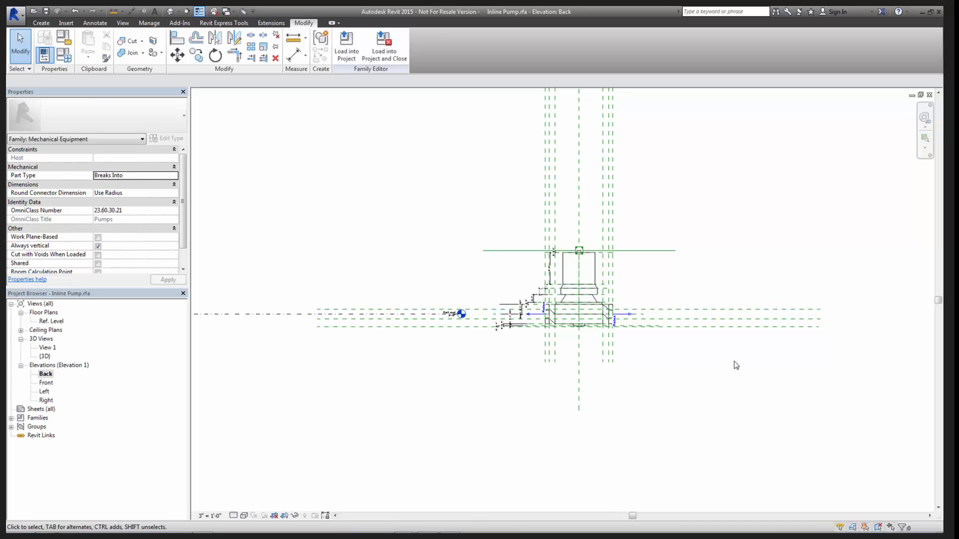
- Inspect the Height dimensions and the lowest horizontal reference plane in the pump family's Back elevation
scroll(505, 324, up, 4)
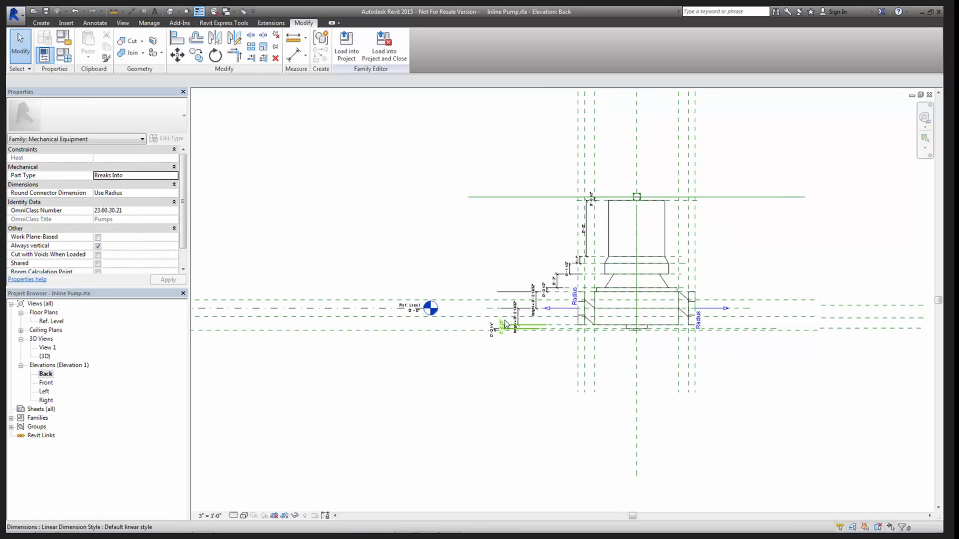
scroll(555, 304, up, 2)
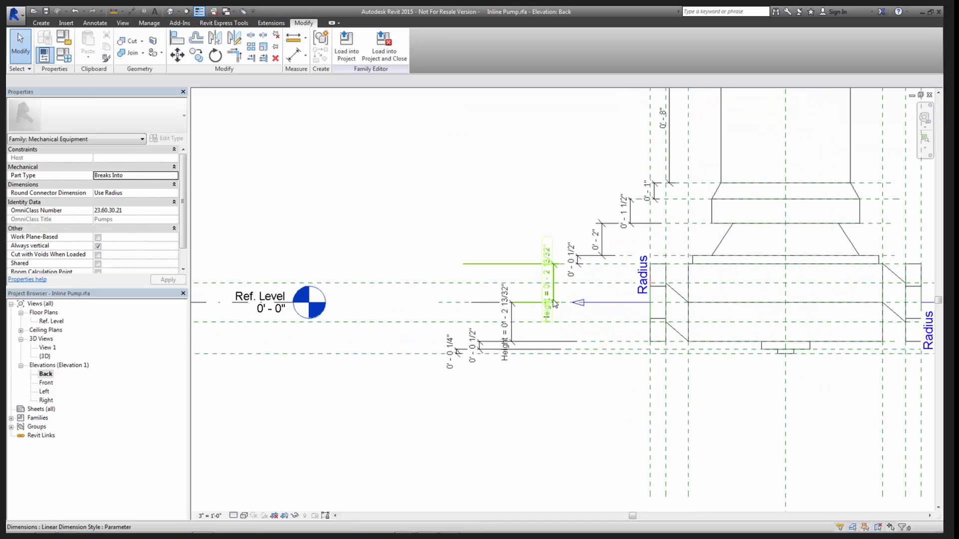
key(Escape)
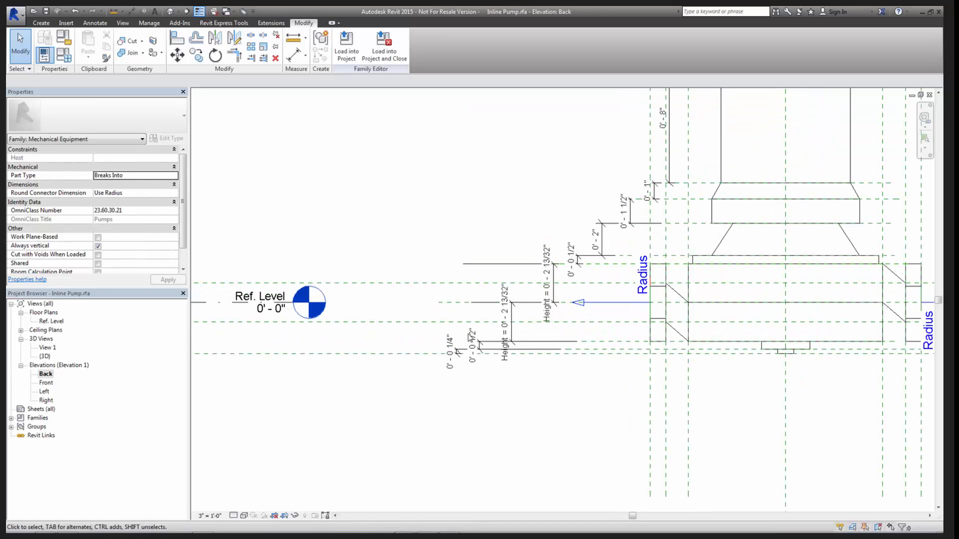
click(434, 355)
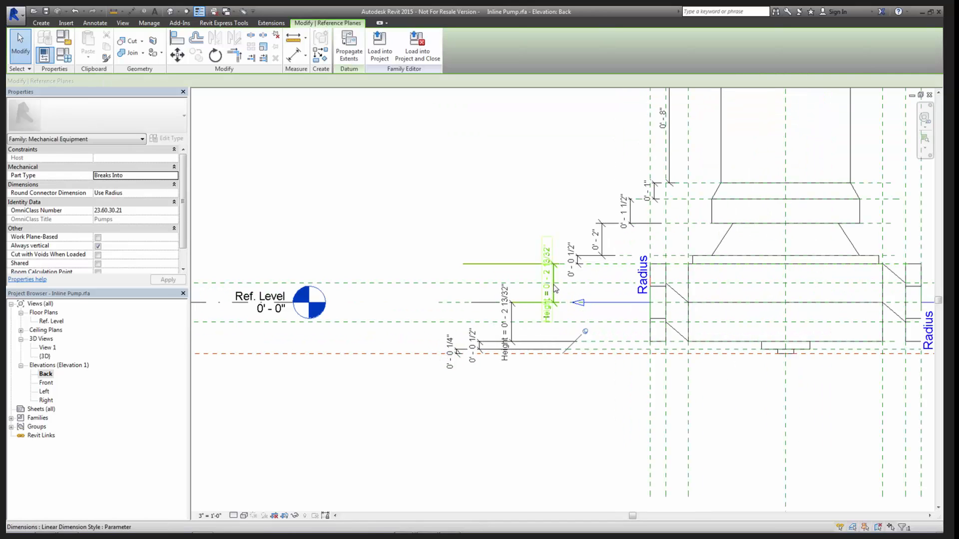
click(460, 188)
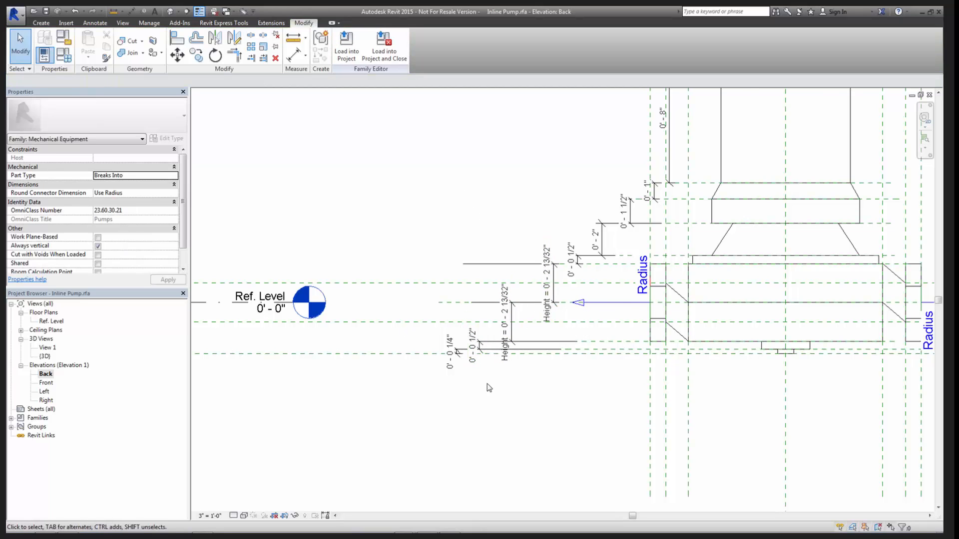
scroll(488, 387, down, 5)
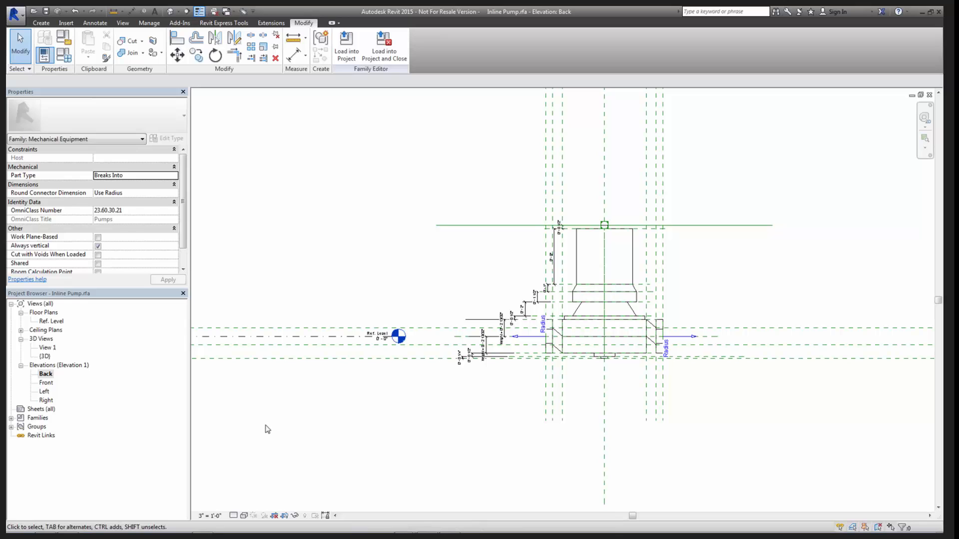
- Return to the project and open the 5 (Roof) - Mech floor plan
key(ctrl+Tab)
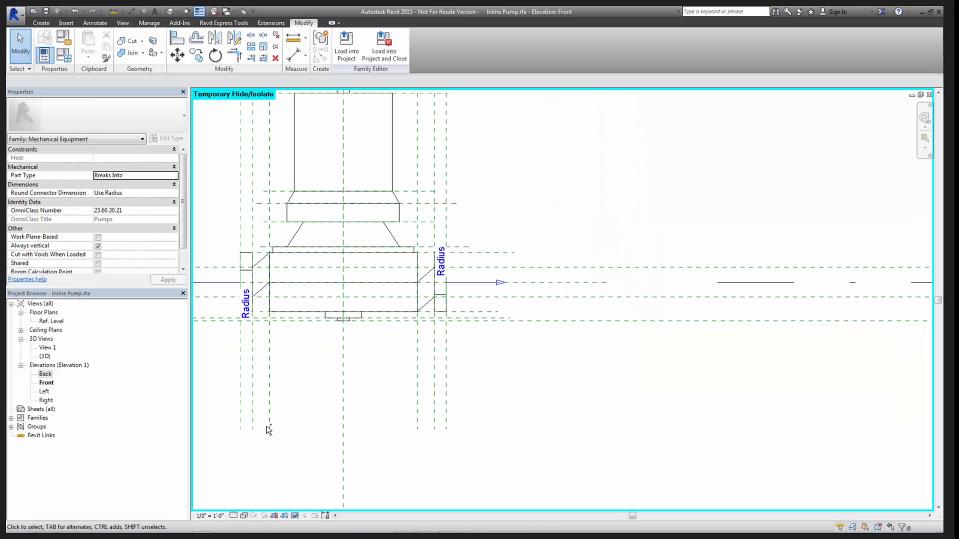
key(ctrl+Tab)
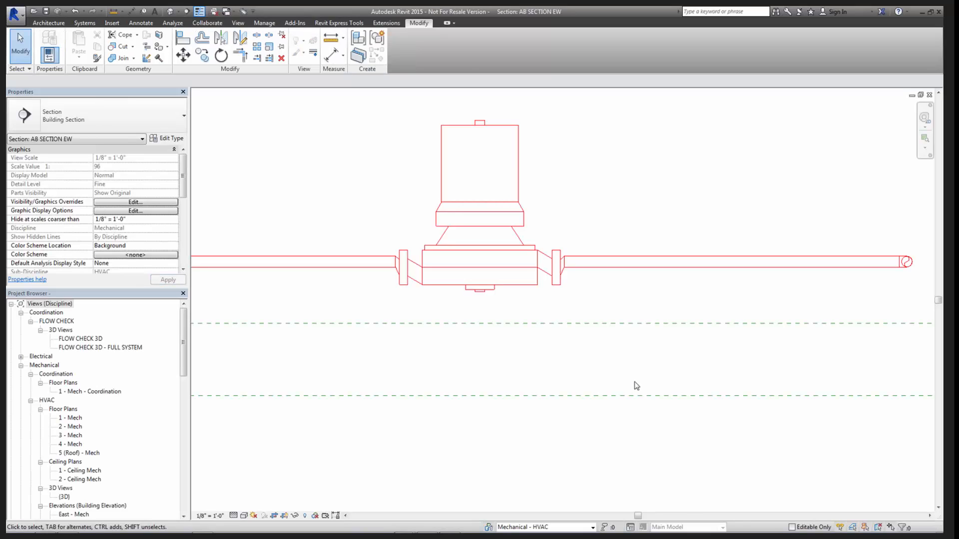
key(ctrl+Tab)
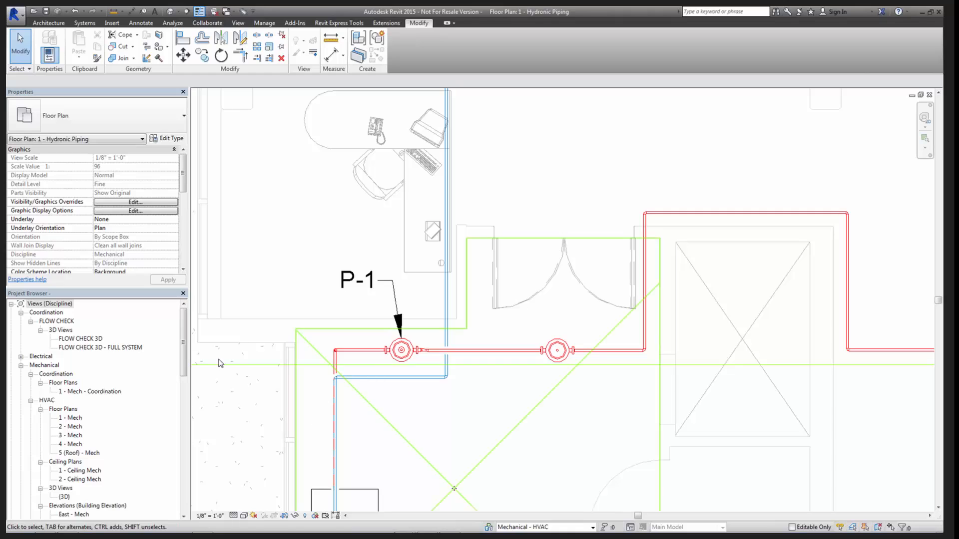
double_click(77, 453)
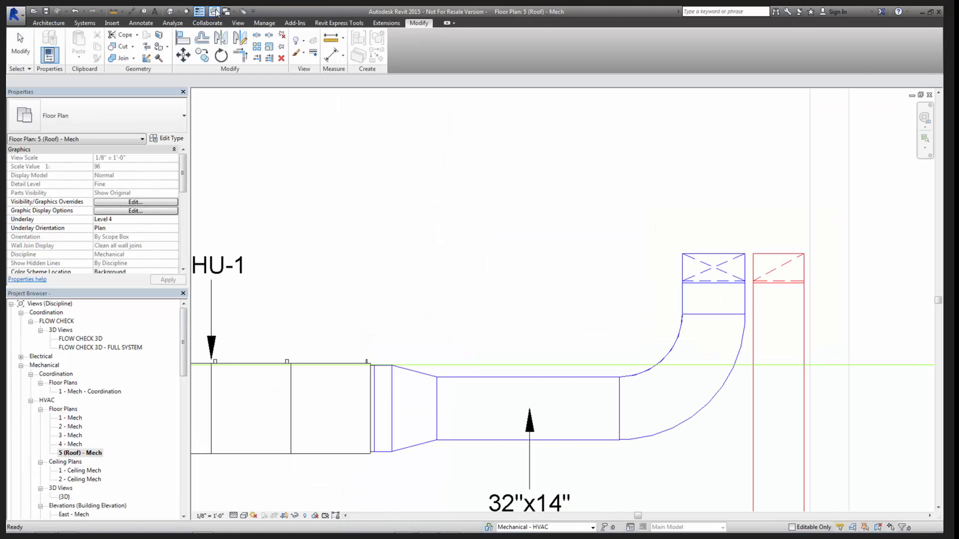
- Move the AB SECTION EW section line so it runs just below the AHU-1 unit in the roof plan
scroll(263, 452, down, 2)
middle_drag(263, 452, 558, 284)
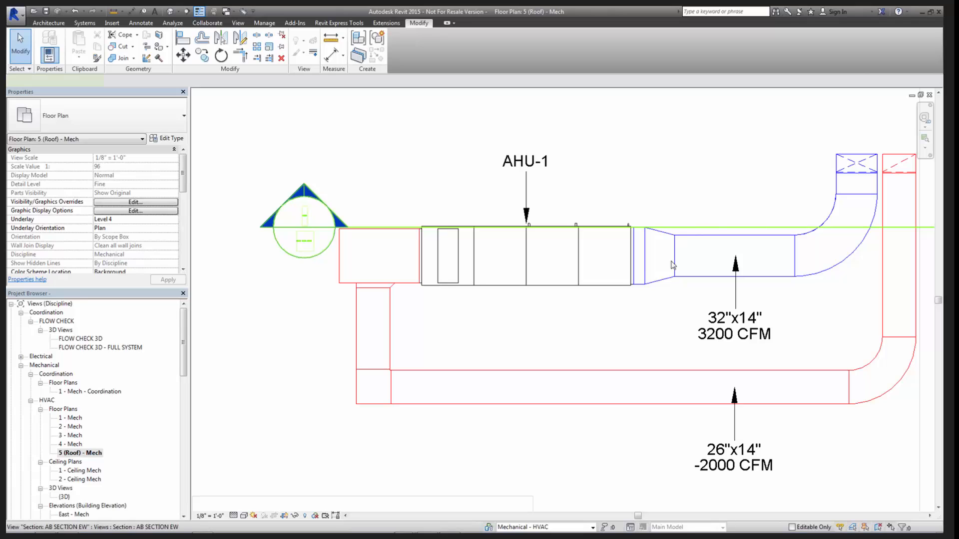
click(687, 227)
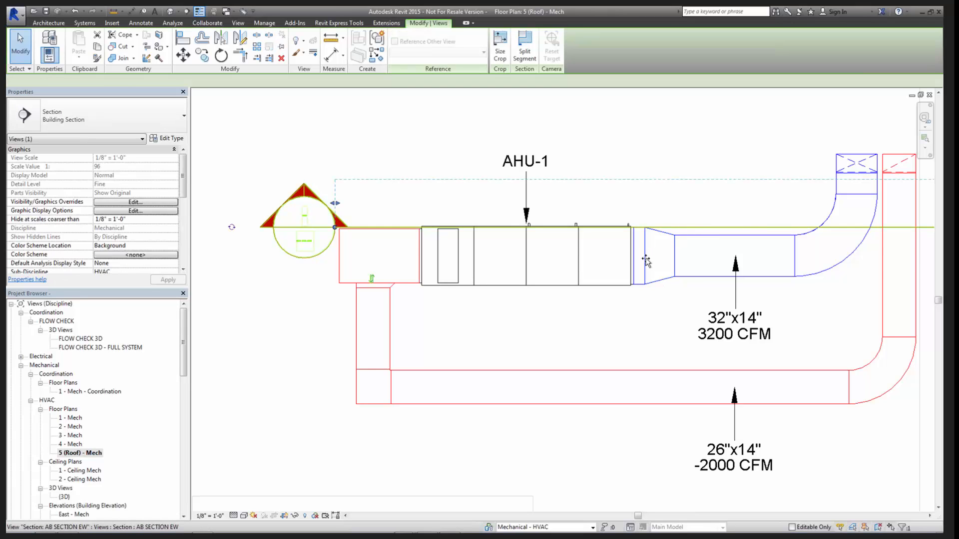
drag(688, 227, 603, 303)
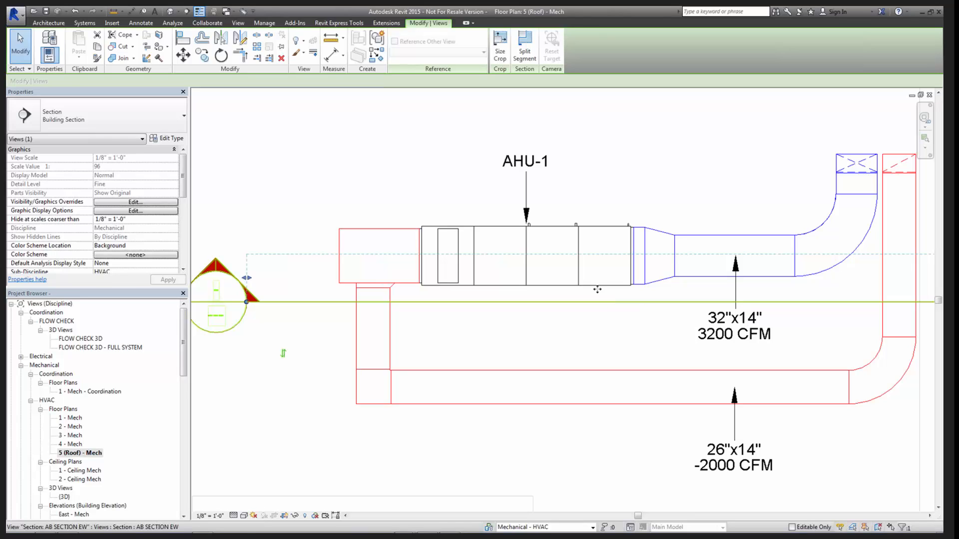
middle_drag(614, 339, 564, 338)
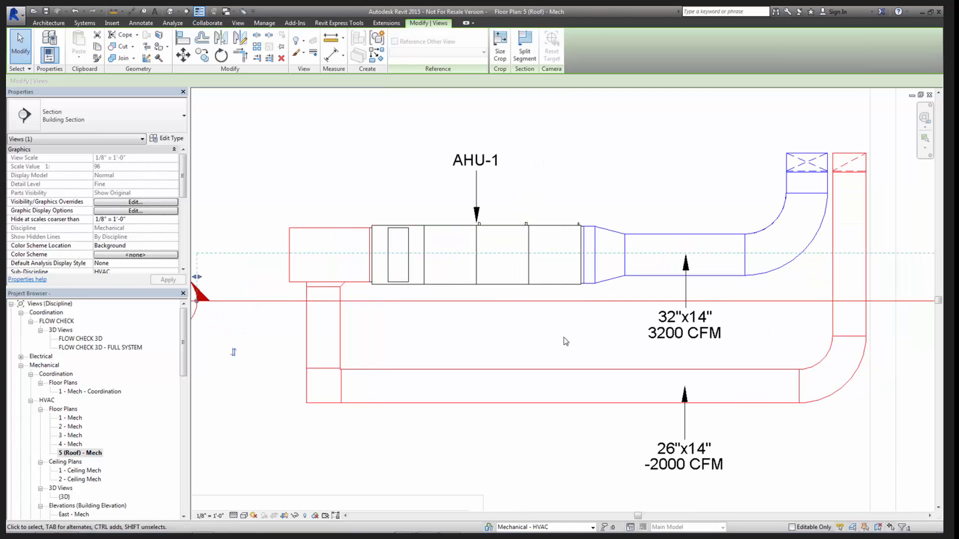
- Open the 1 - Mech floor plan and tile it beside the 5 (Roof) - Mech plan to show the ductwork in both
click(70, 418)
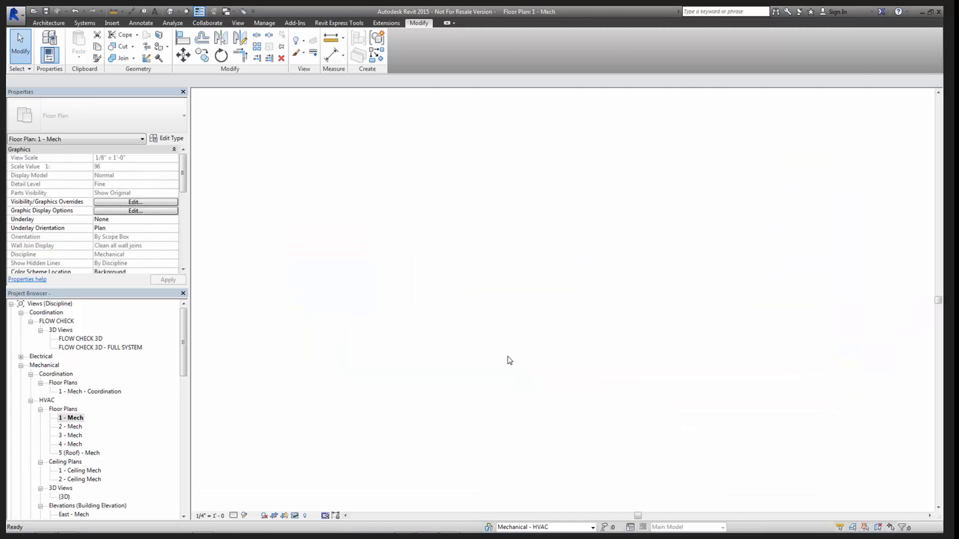
key(w)
key(t)
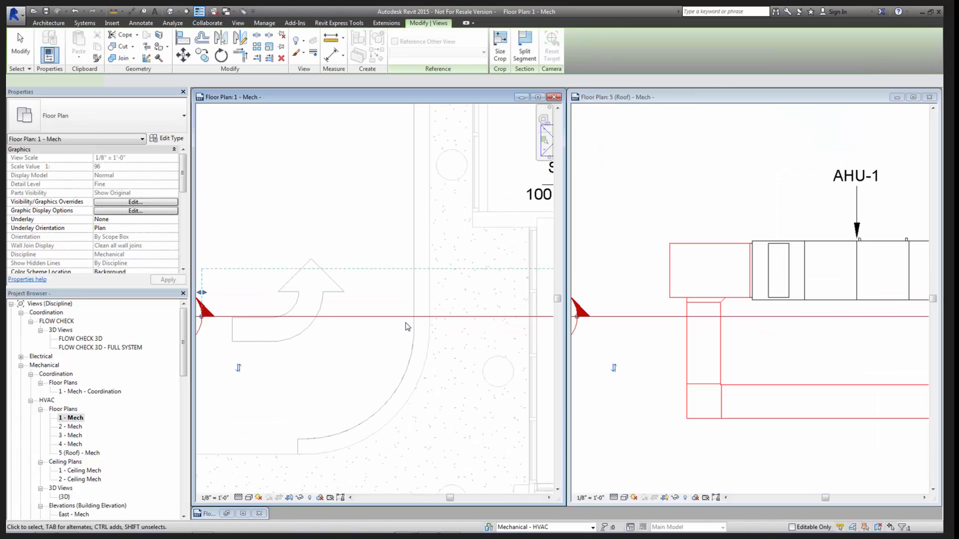
scroll(414, 323, down, 1)
middle_drag(831, 357, 695, 352)
scroll(695, 353, down, 2)
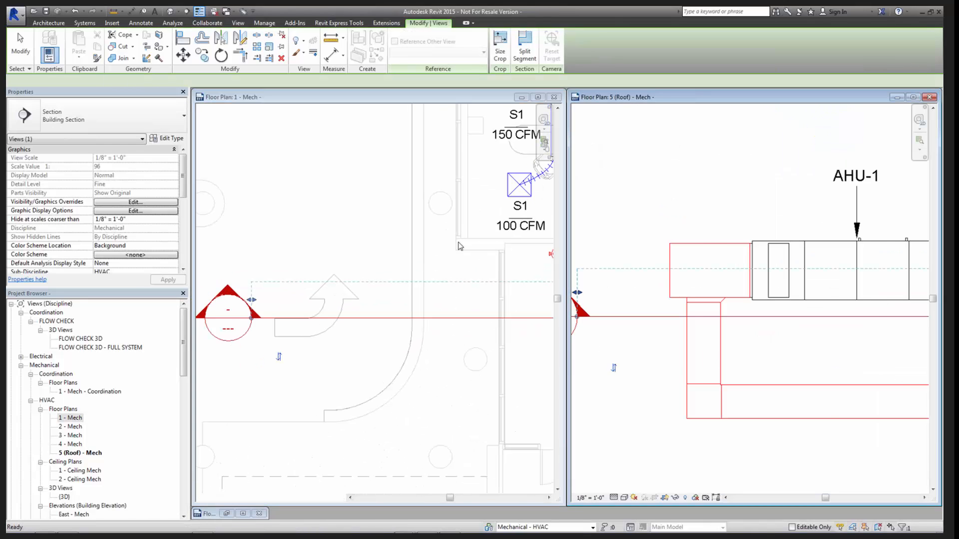
middle_click(401, 272)
scroll(400, 273, down, 4)
middle_drag(452, 275, 317, 296)
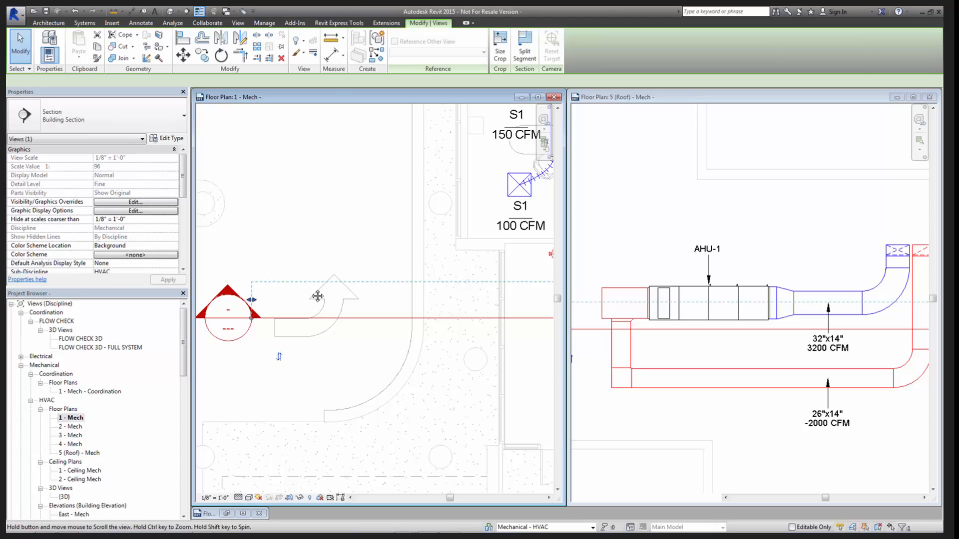
- Select the AHU-1 unit in the roof plan and inspect its supply and return air flow properties
click(698, 322)
click(699, 335)
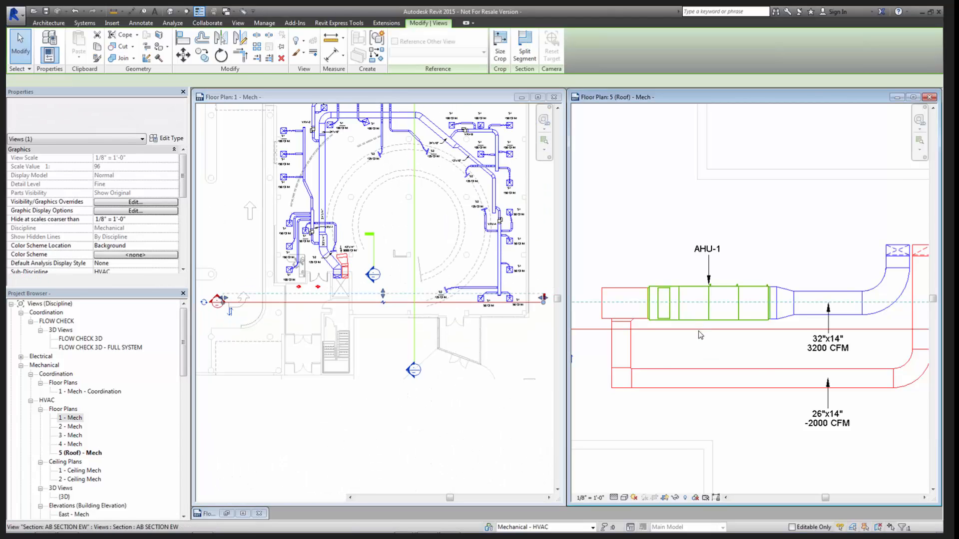
drag(183, 181, 183, 216)
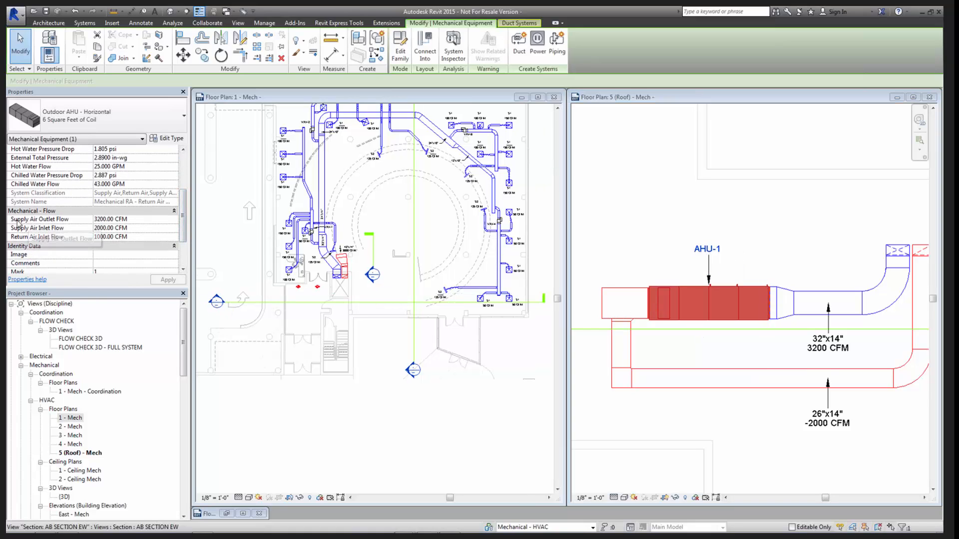
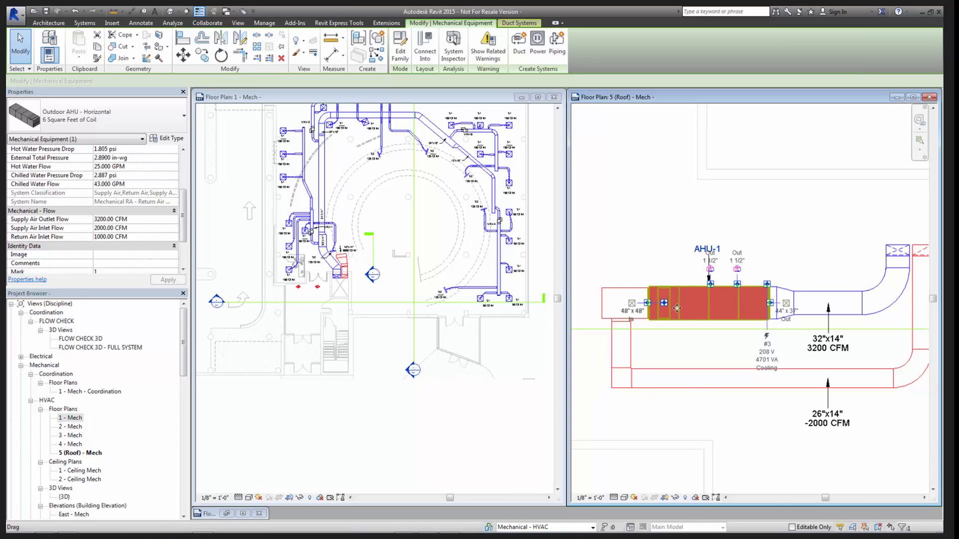
- Select the 26"x14" return duct below AHU-1 in the roof plan and inspect its flow properties
click(752, 441)
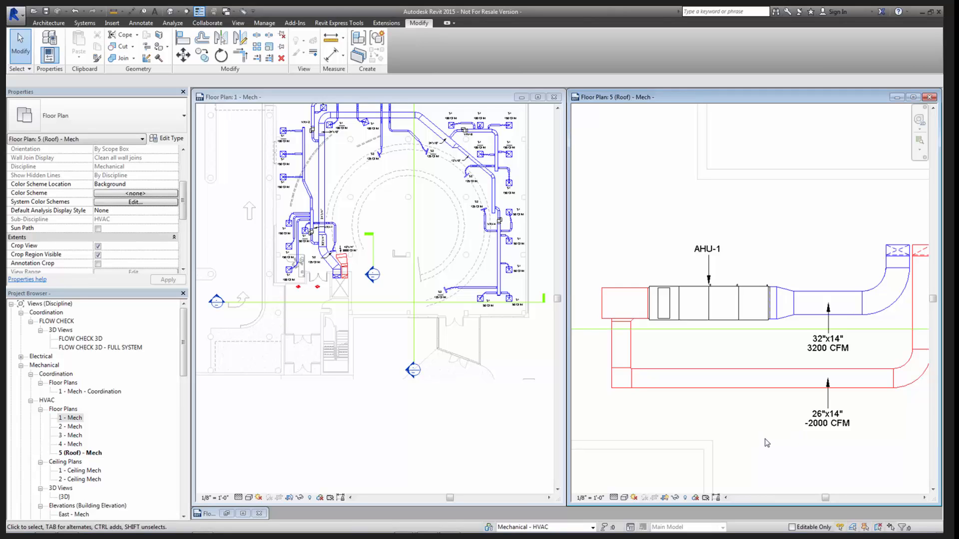
middle_drag(785, 443, 773, 426)
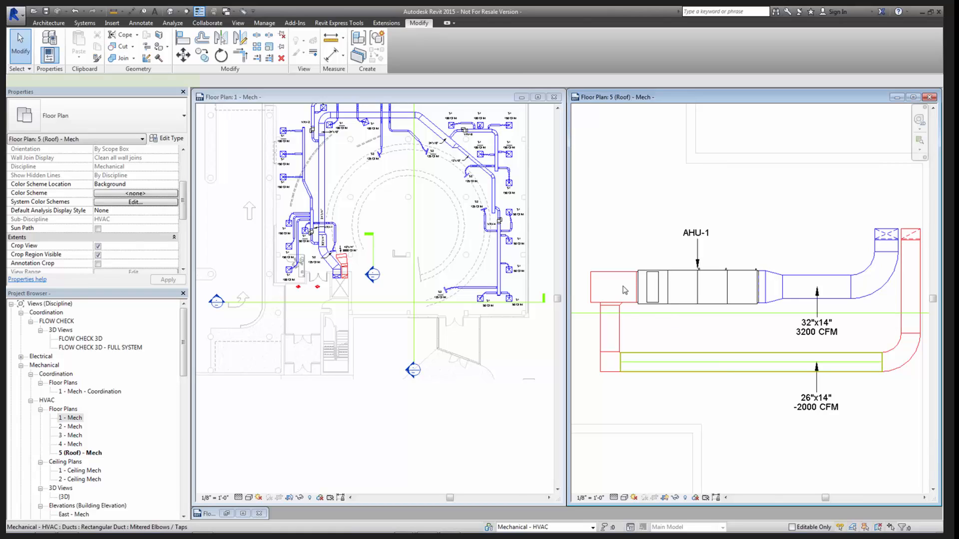
click(610, 329)
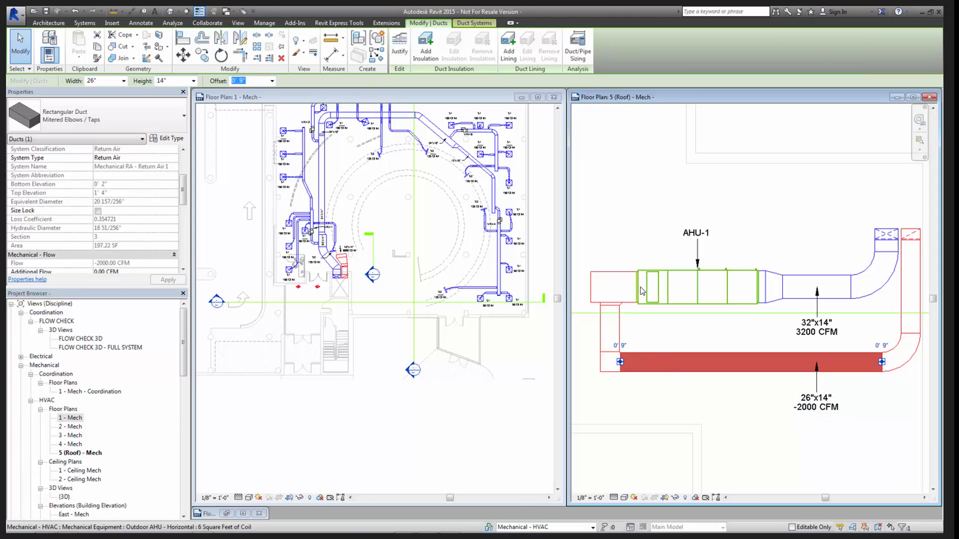
click(783, 453)
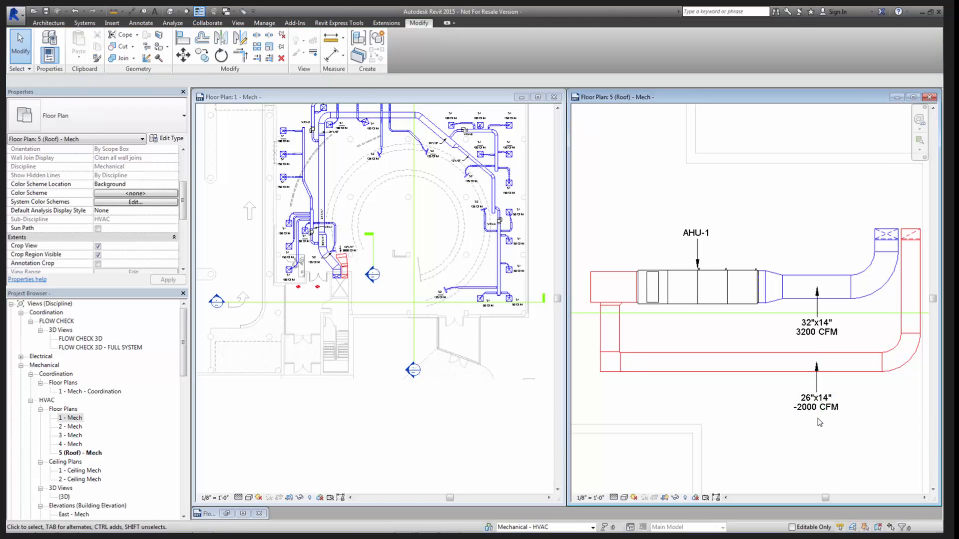
- Examine the 42"x14" return duct opening, its flow tag and the adjoining riser in the 1 - Mech plan
click(397, 407)
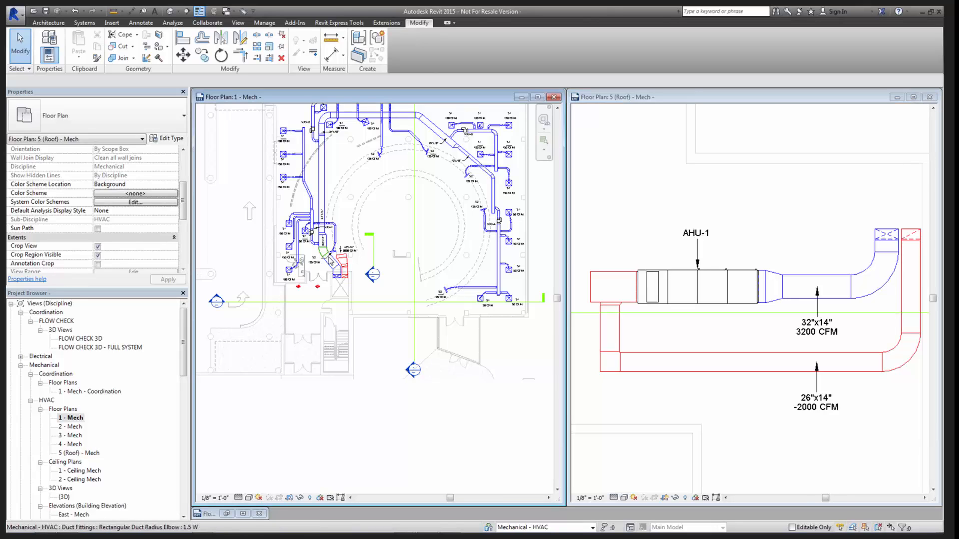
scroll(360, 257, up, 6)
scroll(361, 257, down, 3)
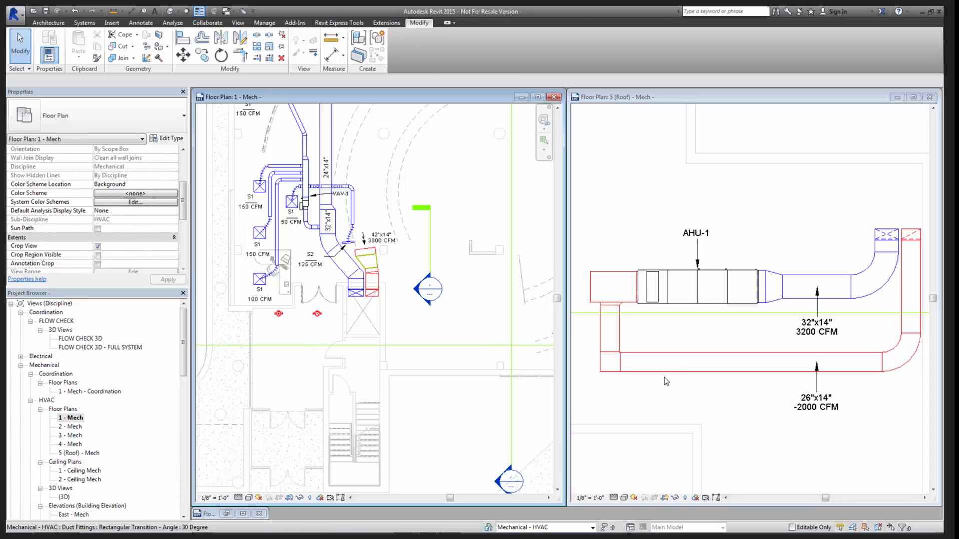
scroll(366, 252, up, 5)
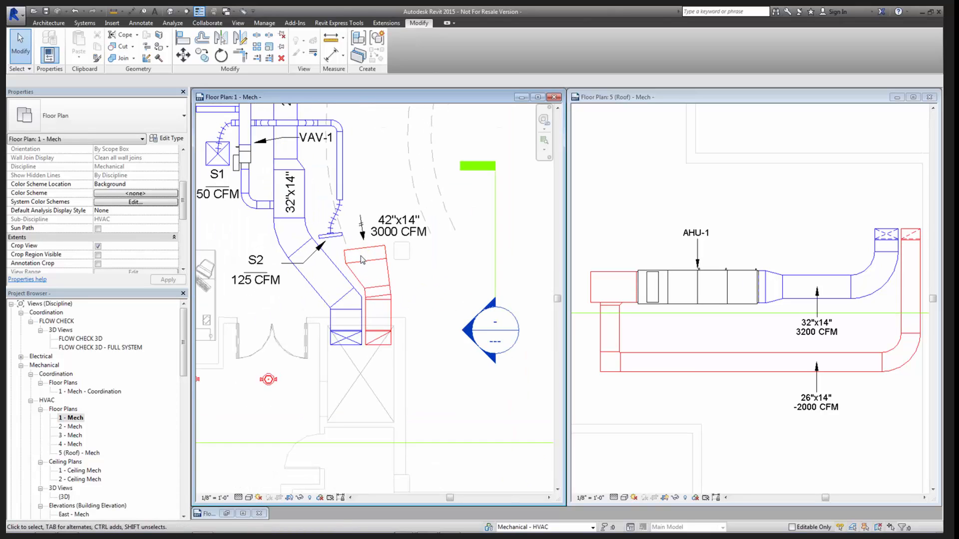
scroll(374, 276, down, 3)
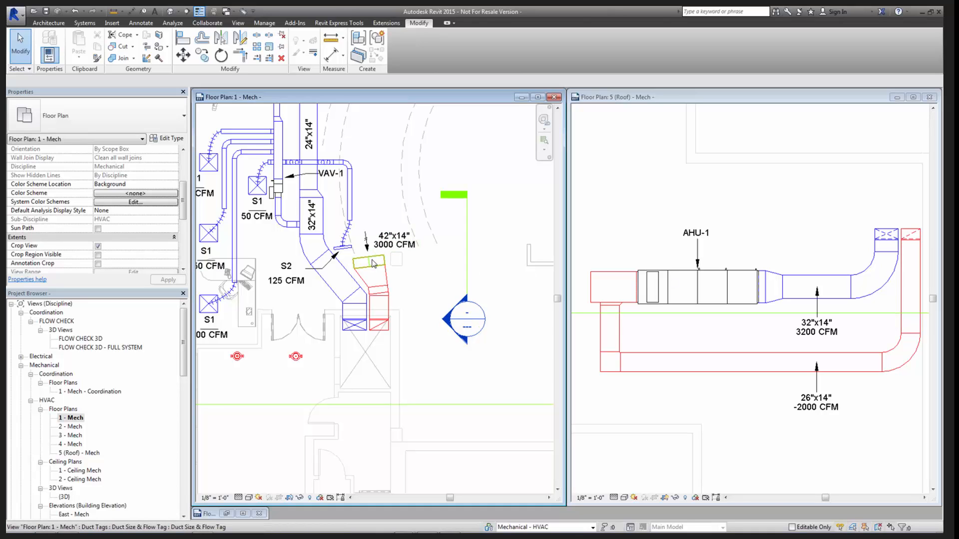
scroll(375, 260, up, 3)
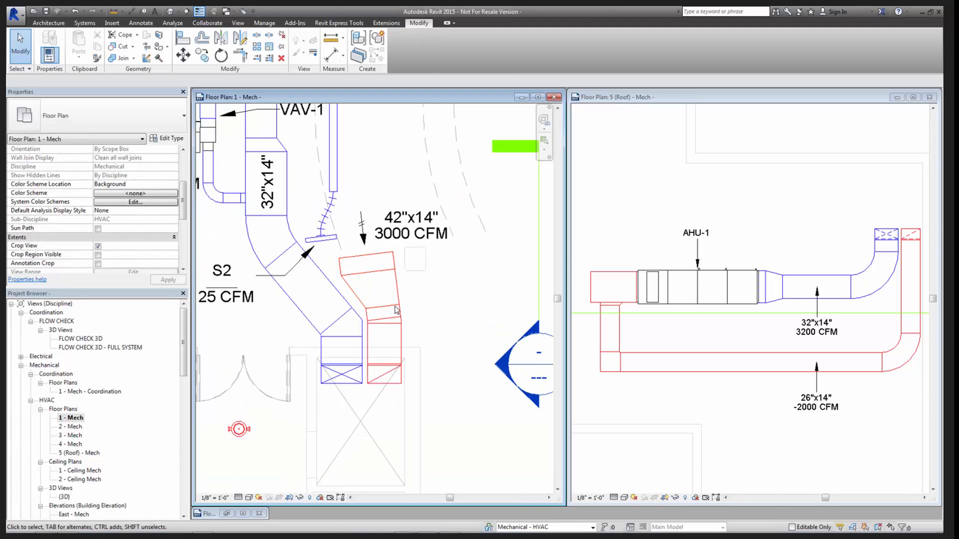
scroll(394, 309, up, 3)
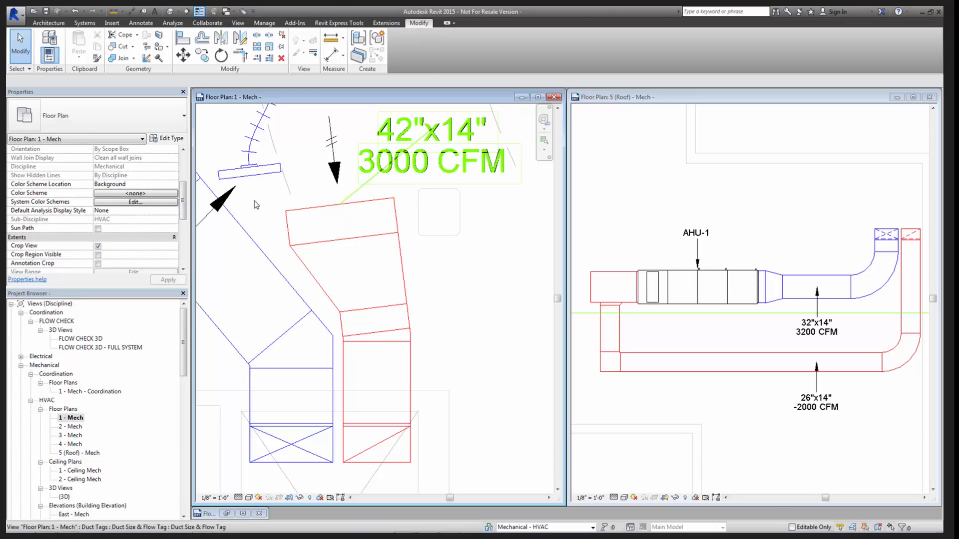
middle_drag(363, 229, 377, 317)
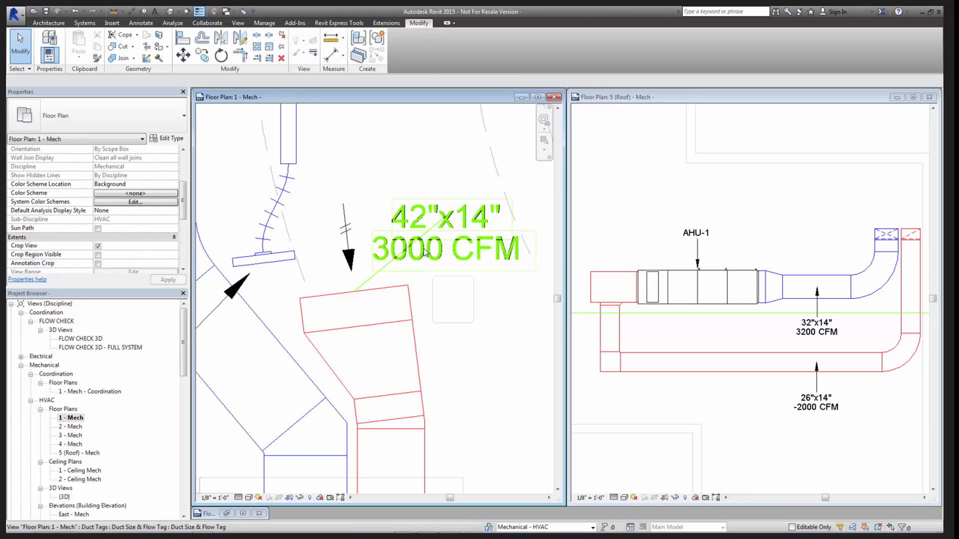
scroll(427, 378, down, 1)
scroll(426, 378, down, 2)
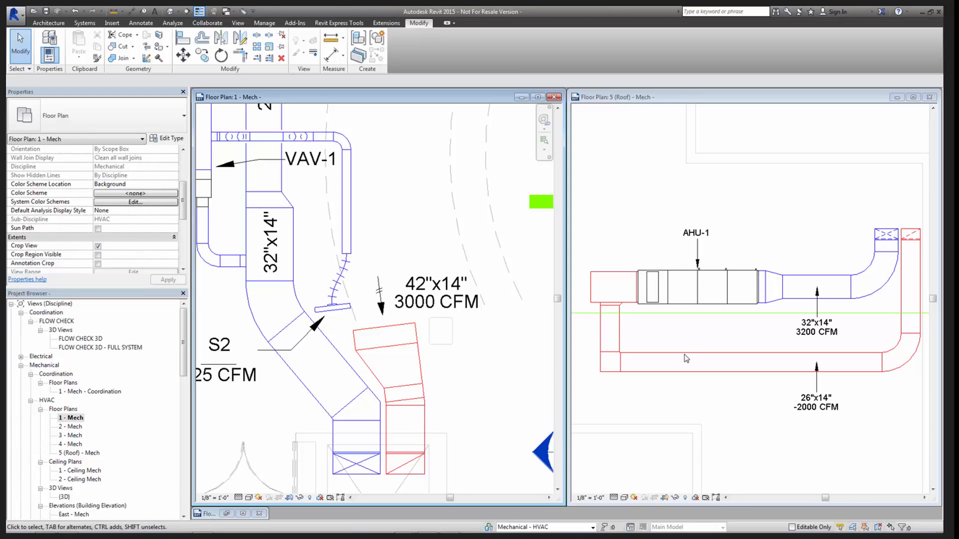
- Examine the return duct's connection to AHU-1 and its 26"x14" flow tag in the 5 (Roof) - Mech plan
click(752, 398)
scroll(748, 397, down, 1)
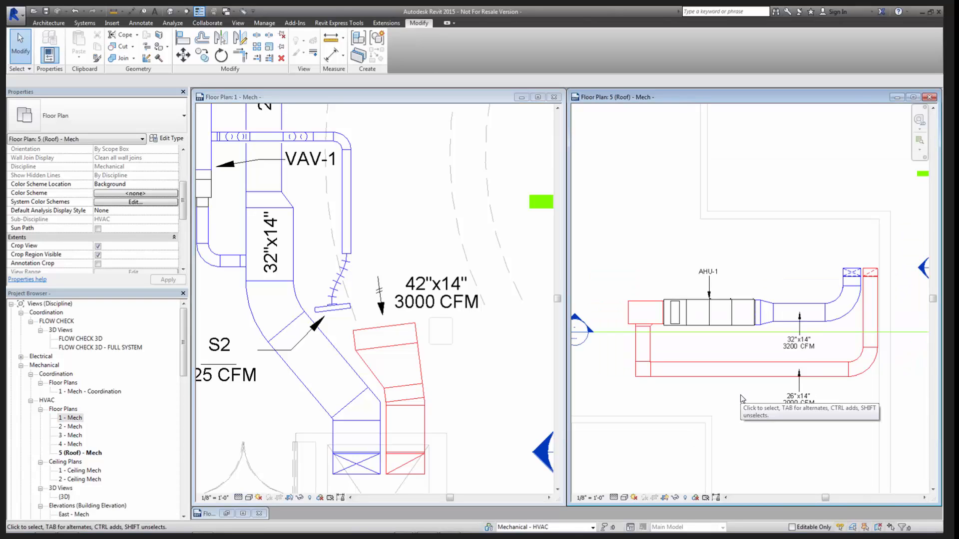
scroll(660, 325, up, 2)
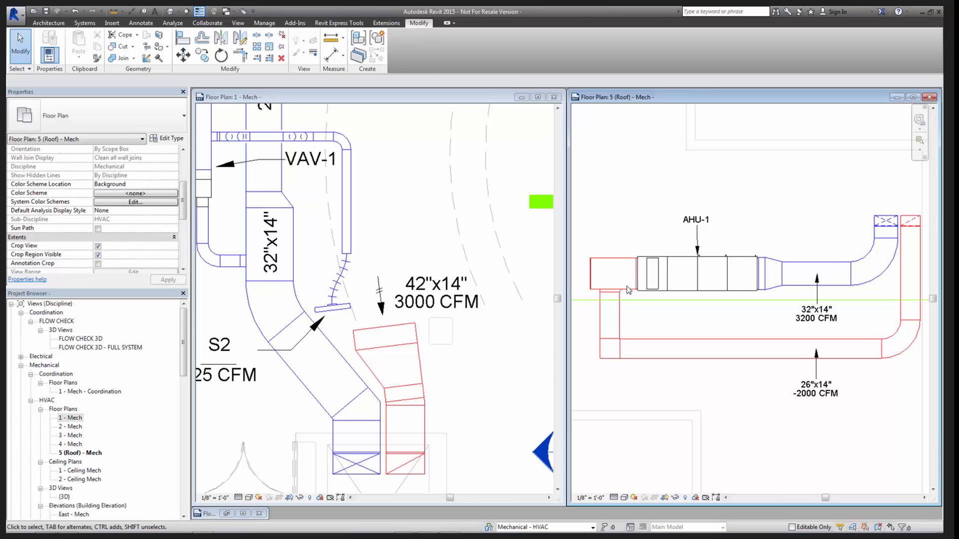
scroll(628, 290, up, 2)
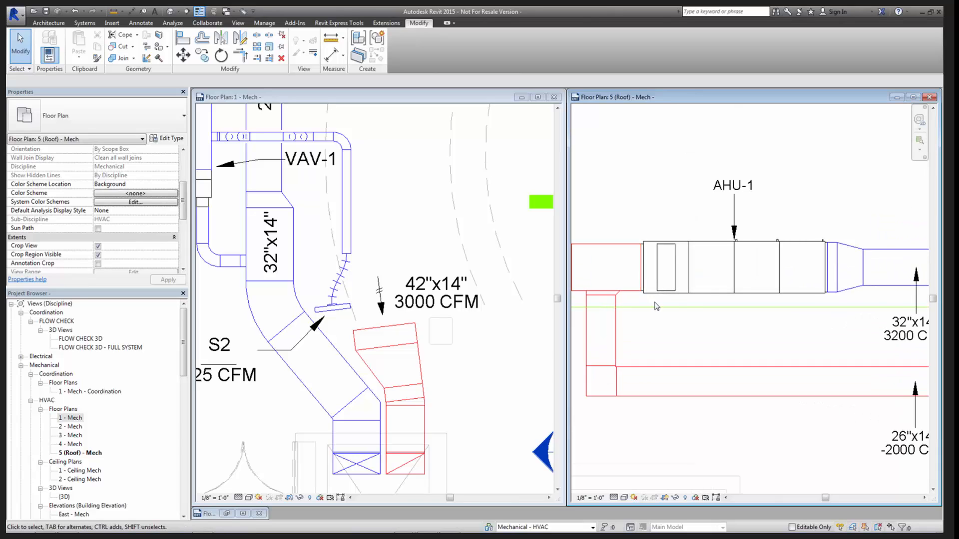
scroll(638, 339, down, 1)
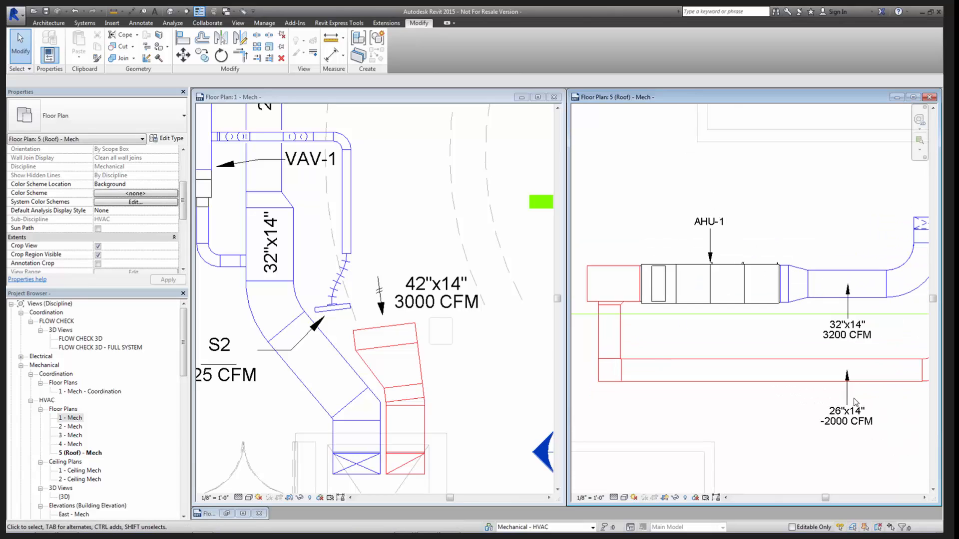
middle_drag(837, 423, 835, 422)
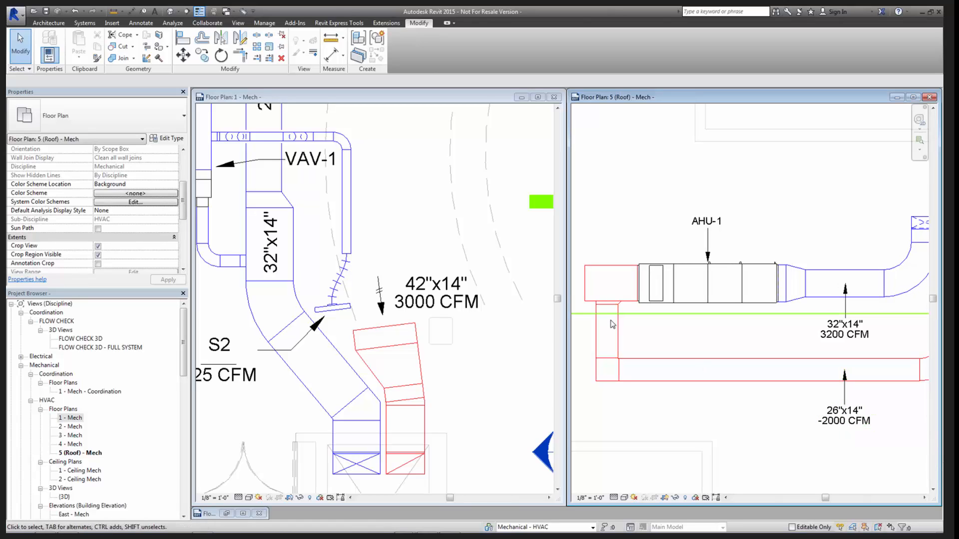
- Split the return duct twice just before AHU-1, delete the short segment between the cuts, and check the return duct's flow tag
key(s)
key(l)
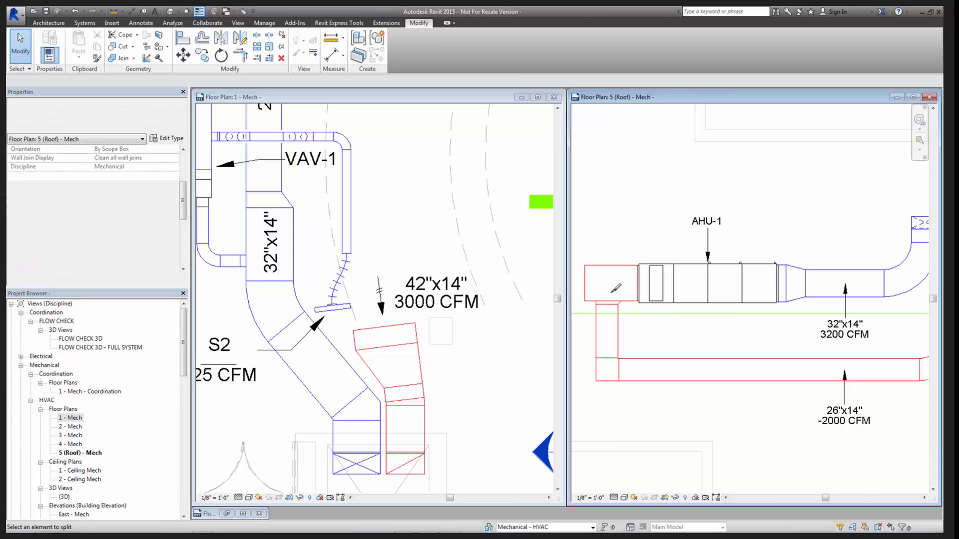
scroll(641, 304, up, 2)
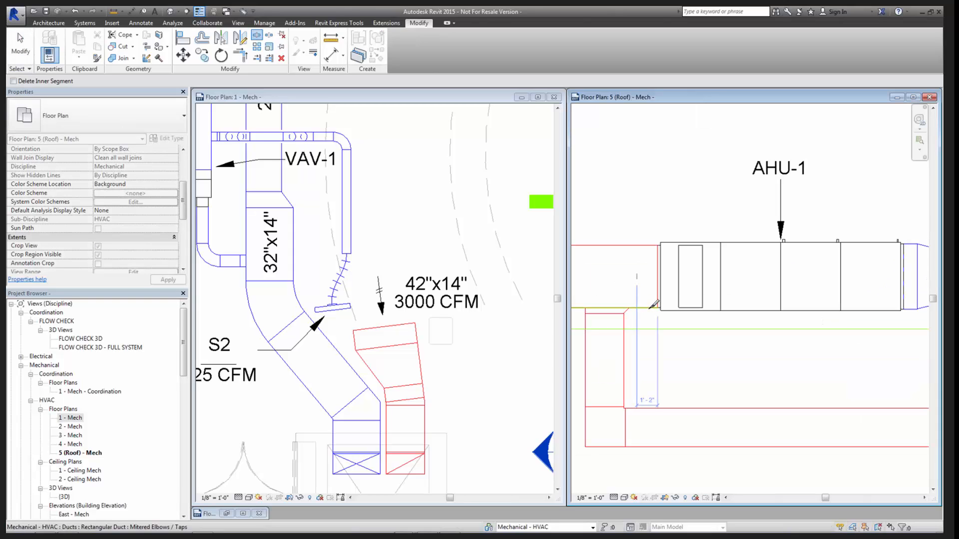
click(649, 308)
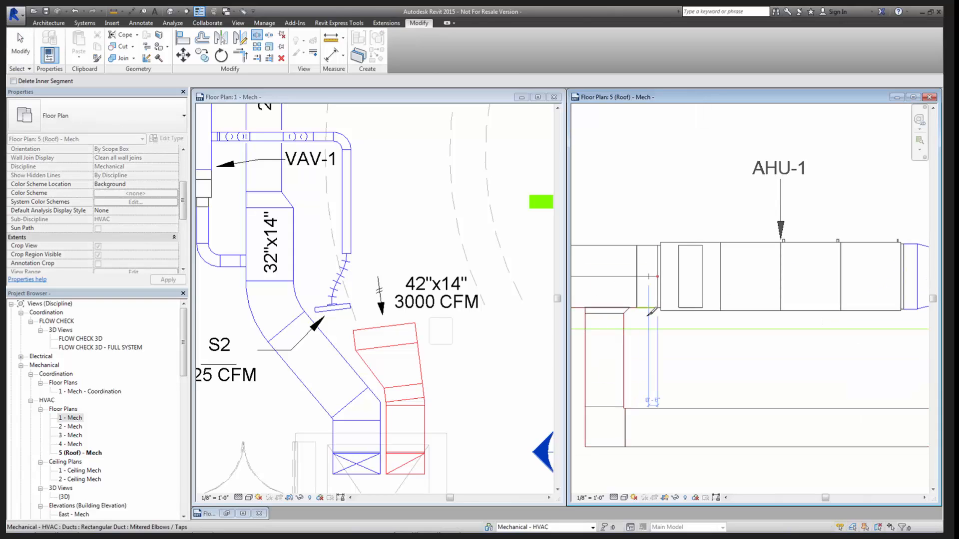
key(Escape)
key(Escape)
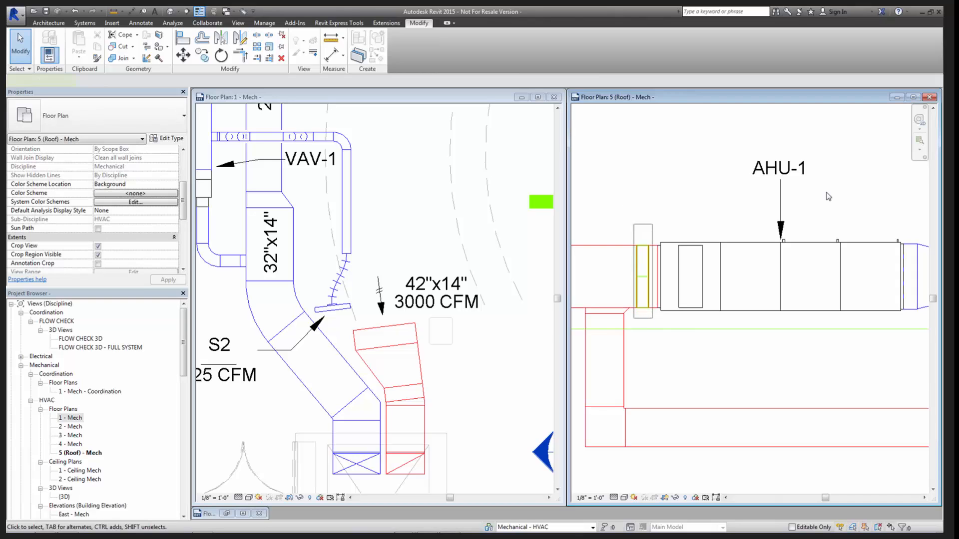
key(Escape)
scroll(749, 311, down, 2)
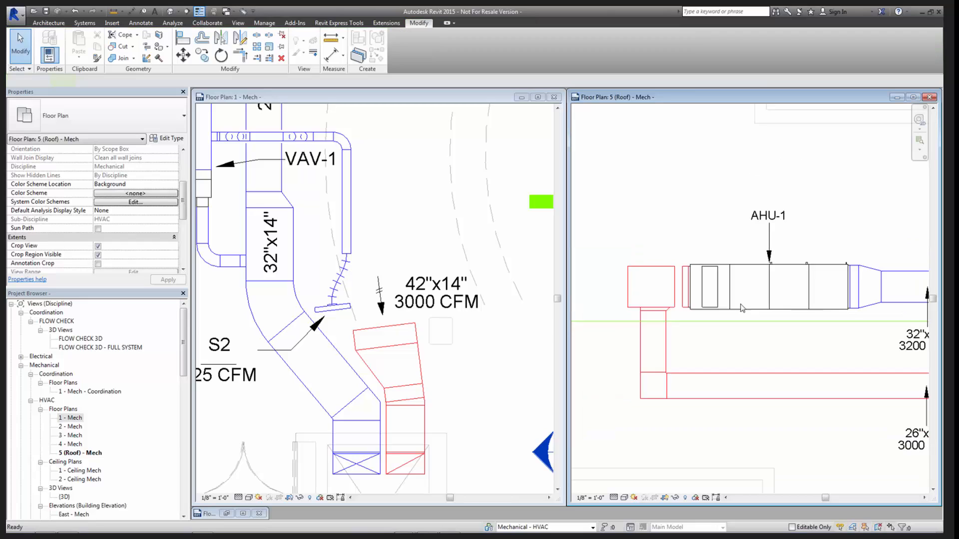
middle_drag(772, 334, 708, 284)
scroll(709, 284, down, 2)
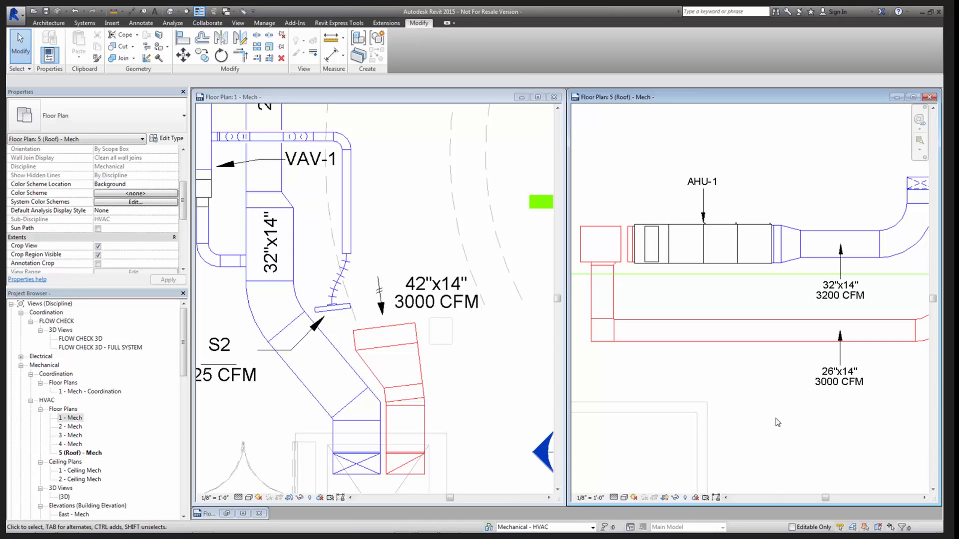
- Undo the splits and the segment deletion in the return duct beside AHU-1
scroll(777, 422, up, 2)
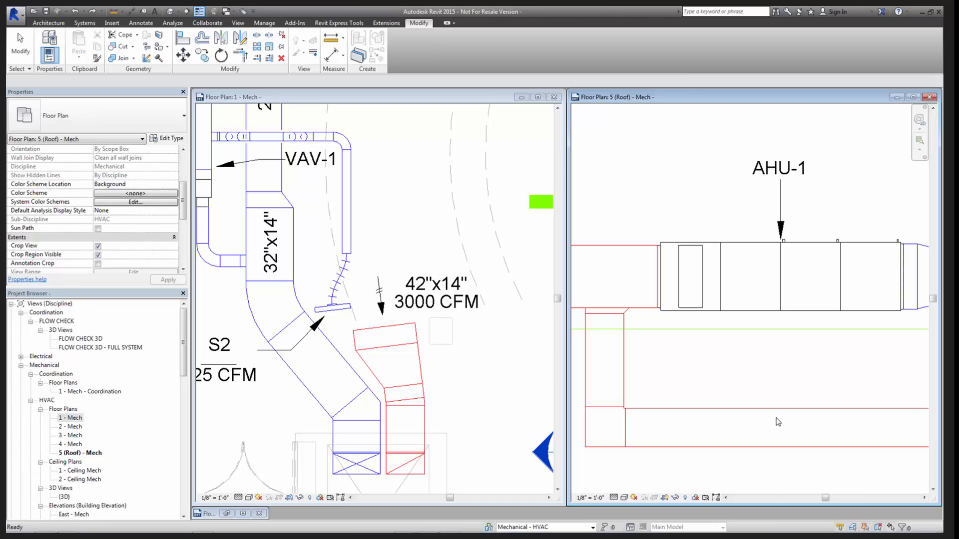
scroll(766, 363, down, 2)
scroll(767, 363, down, 2)
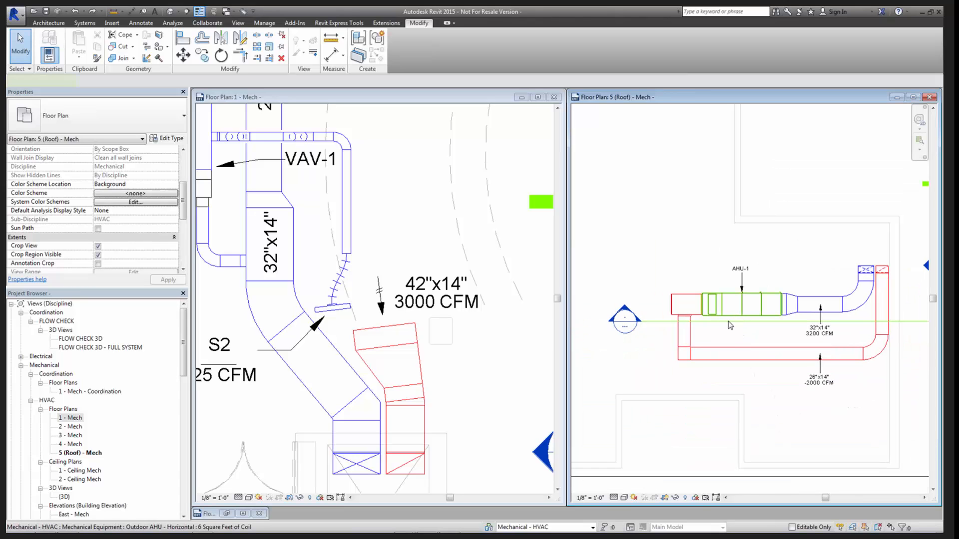
- Select AHU-1 in the roof plan and compare its supply and return air flow properties with the duct flow tags
click(735, 320)
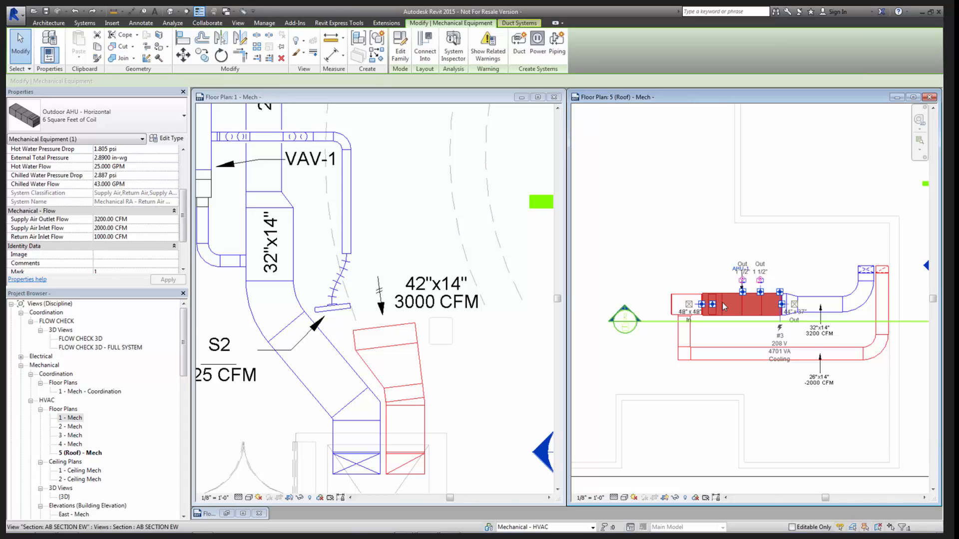
scroll(739, 378, up, 1)
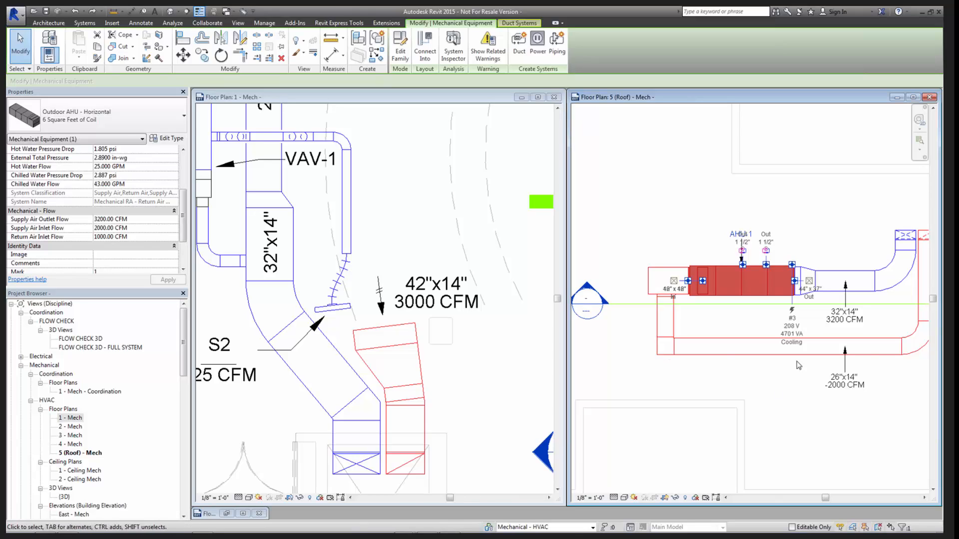
middle_drag(886, 363, 793, 367)
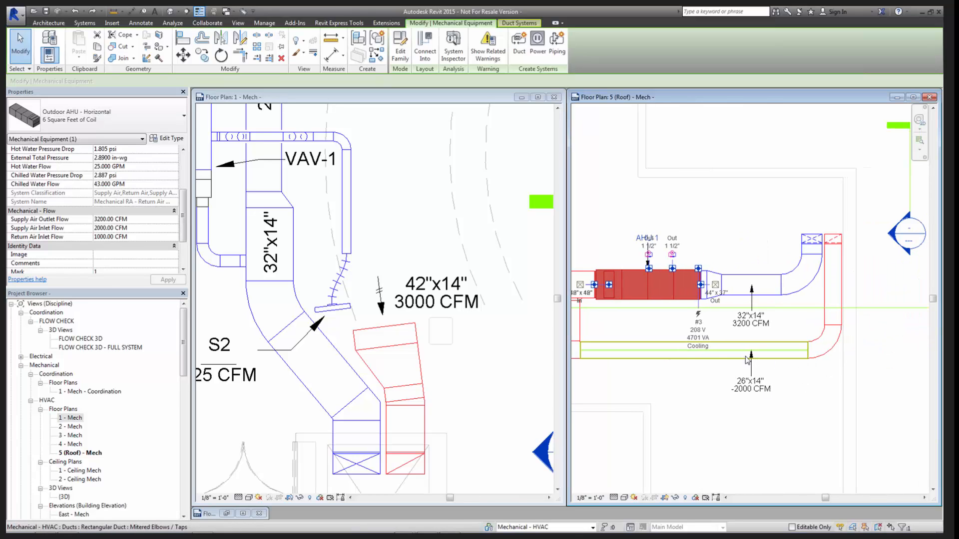
click(718, 438)
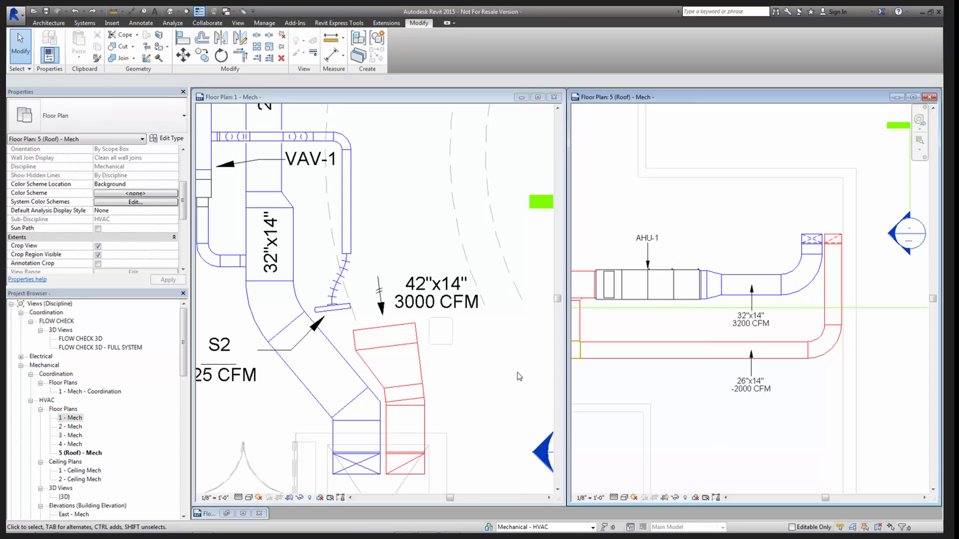
- Close the Inline Pump family without saving and open AHU-1's Outdoor AHU - Horizontal family for editing
click(259, 514)
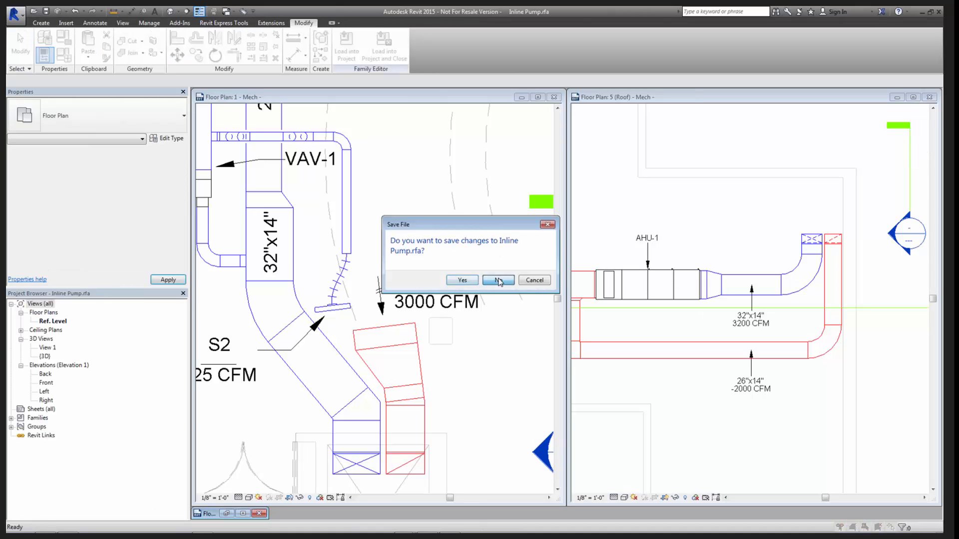
click(497, 280)
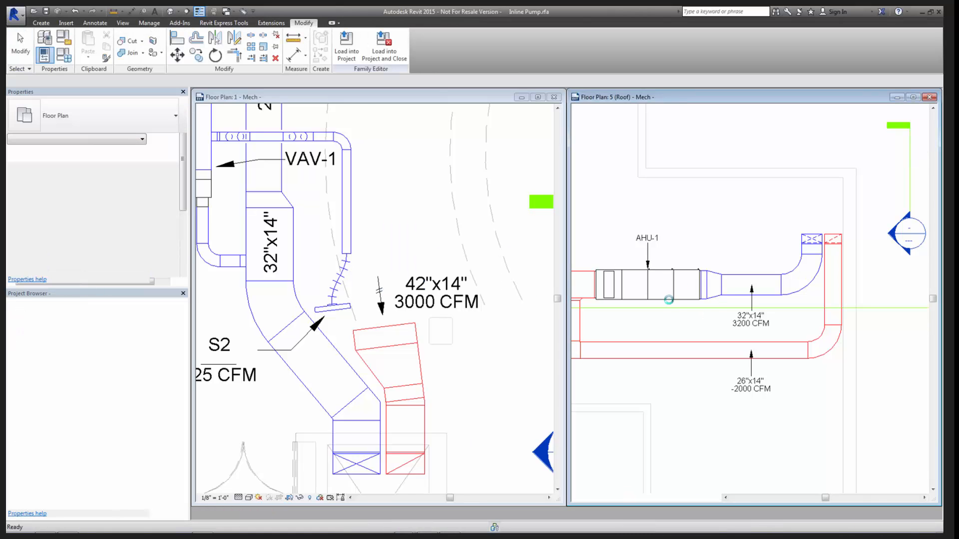
click(667, 303)
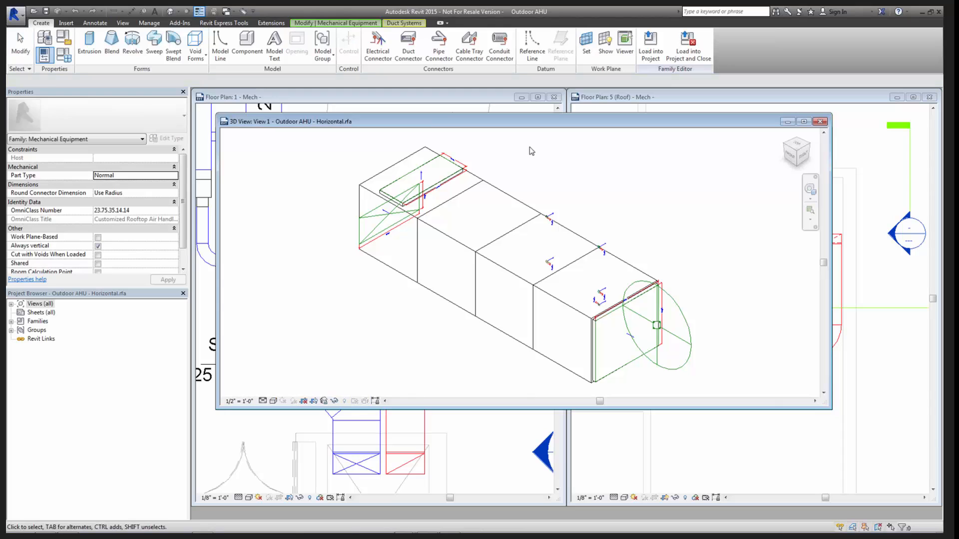
- Select the Supply Air connector on the end face of the AHU family and inspect all its properties
click(530, 151)
middle_drag(422, 327, 383, 282)
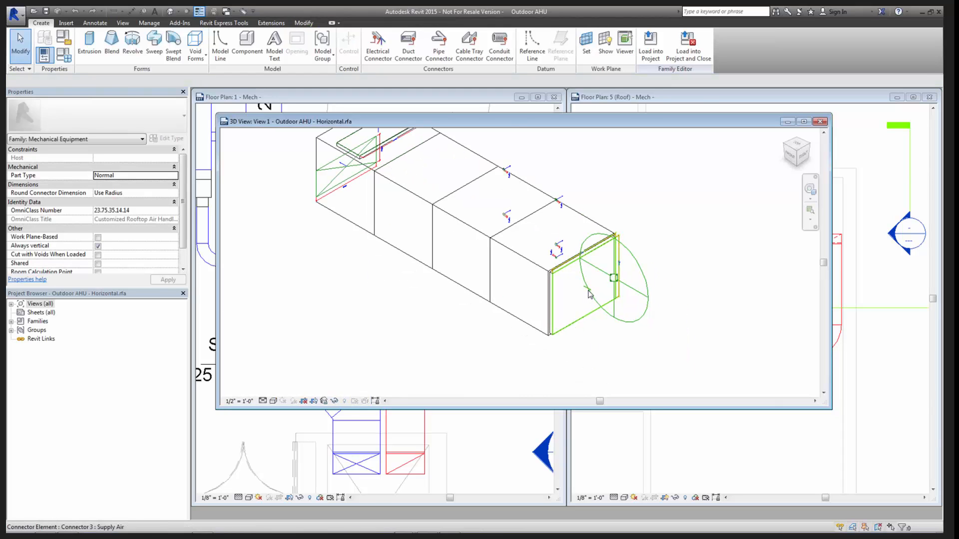
click(590, 294)
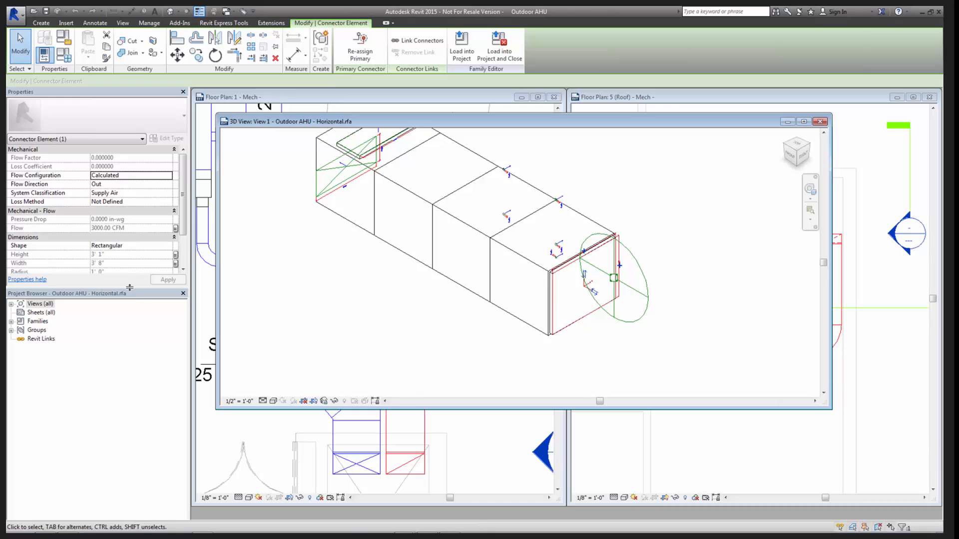
drag(130, 287, 129, 351)
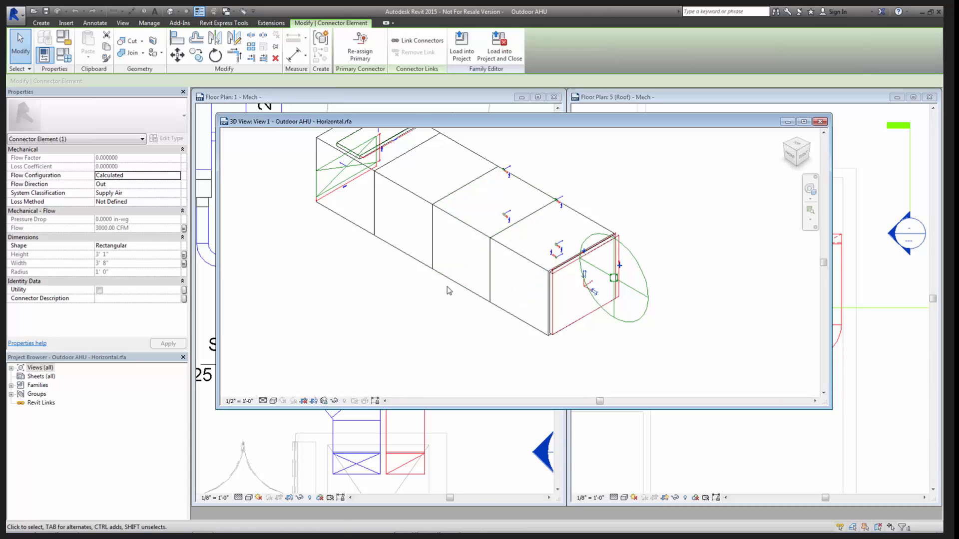
- Set the Supply Air connector on the AHU family's opposite end face to Calculated flow configuration and Return Air system classification
click(329, 275)
middle_drag(328, 268, 367, 318)
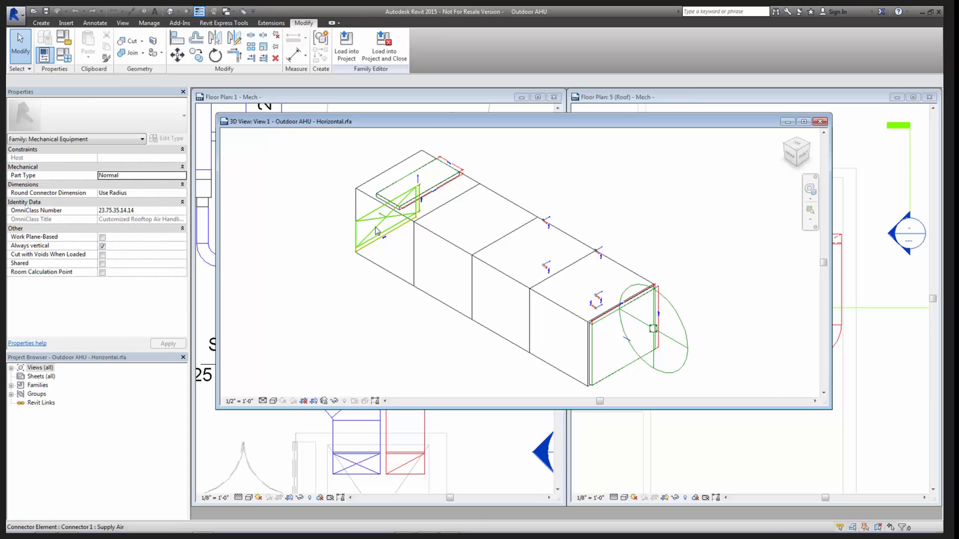
click(372, 250)
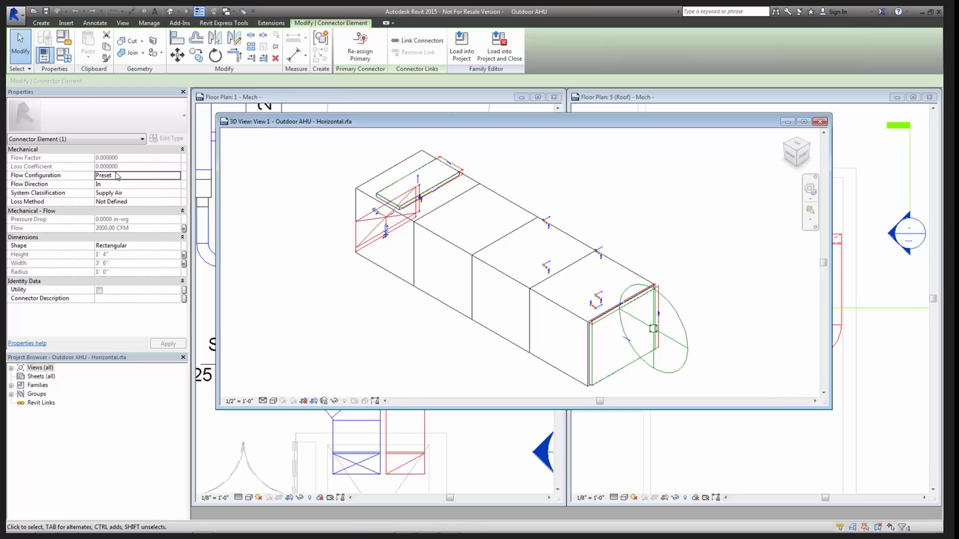
click(178, 178)
click(176, 176)
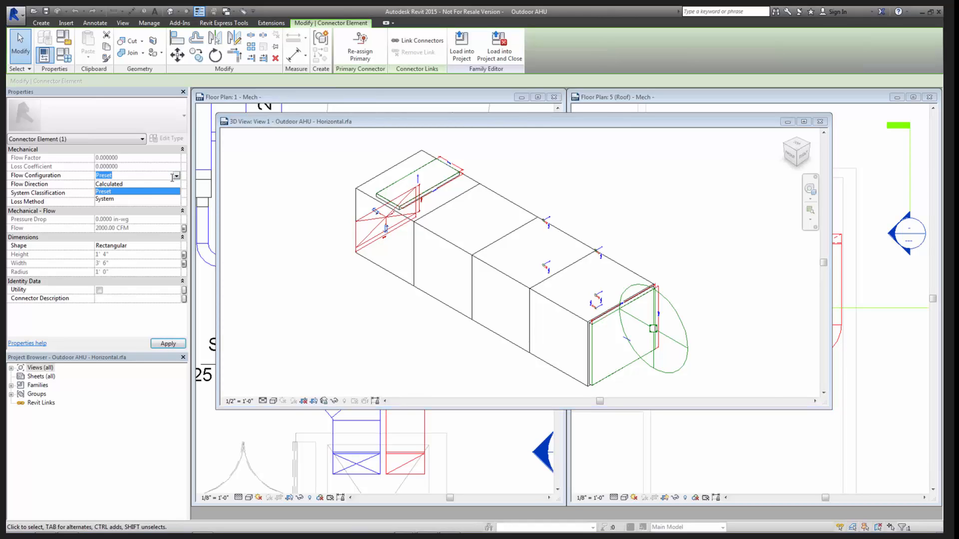
click(116, 184)
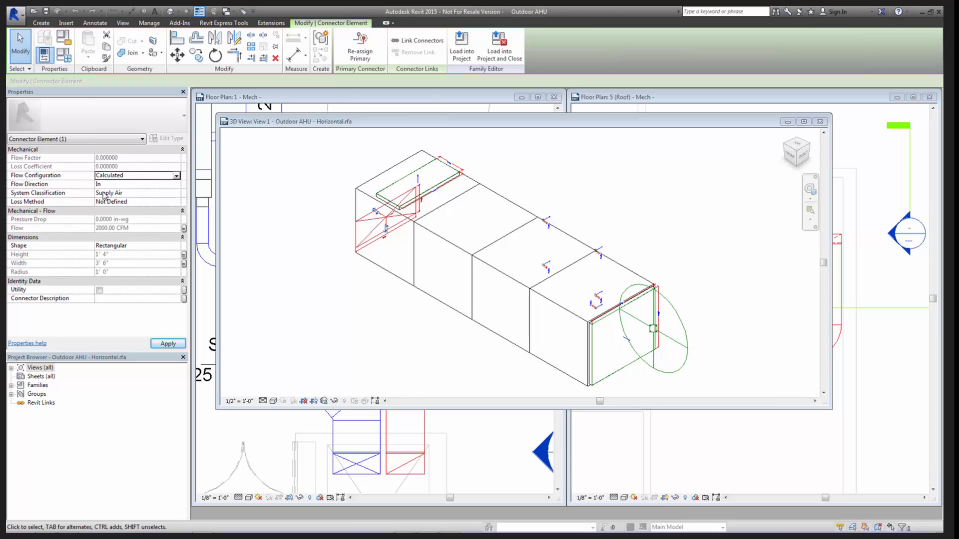
click(110, 195)
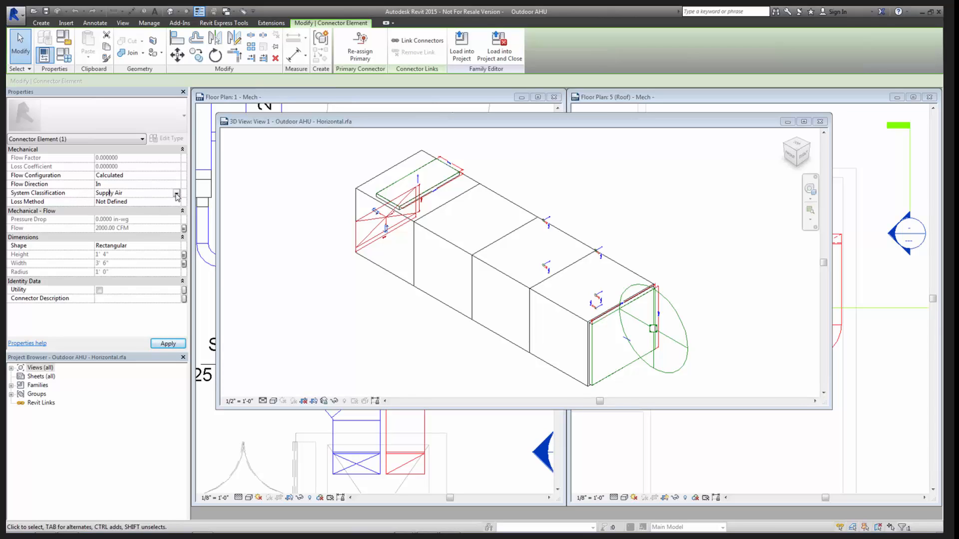
click(176, 195)
click(118, 209)
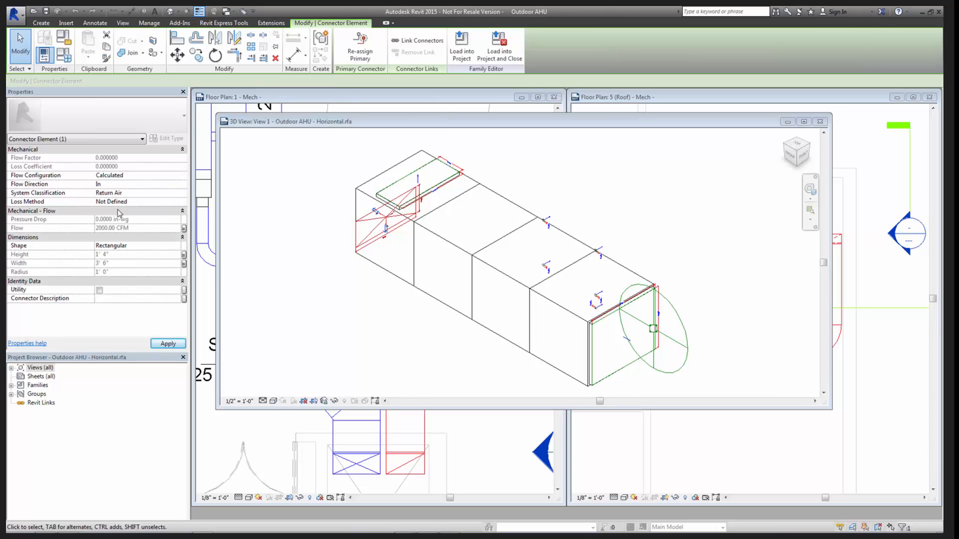
click(315, 337)
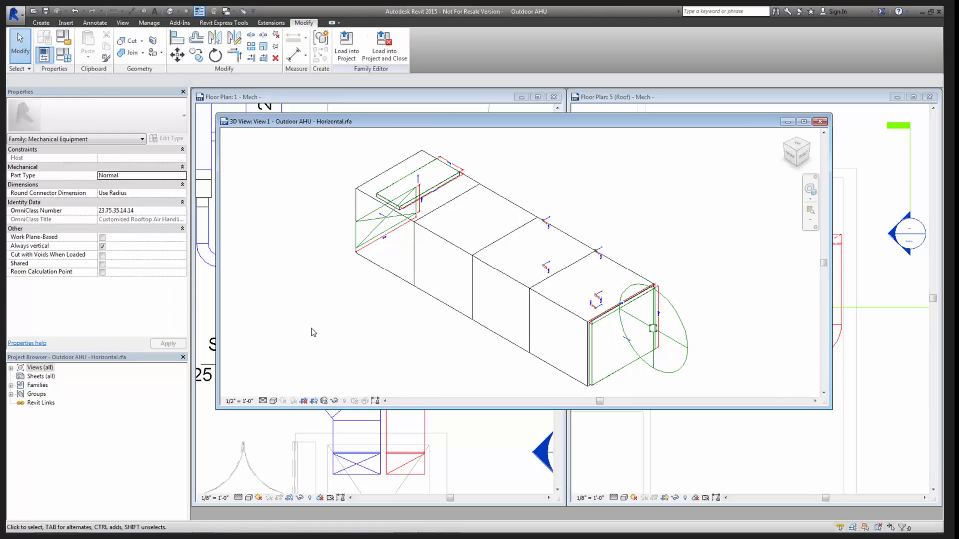
- Load the AHU family into the project, overwriting the existing version, and check AHU-1's air flow properties in the roof plan
click(346, 46)
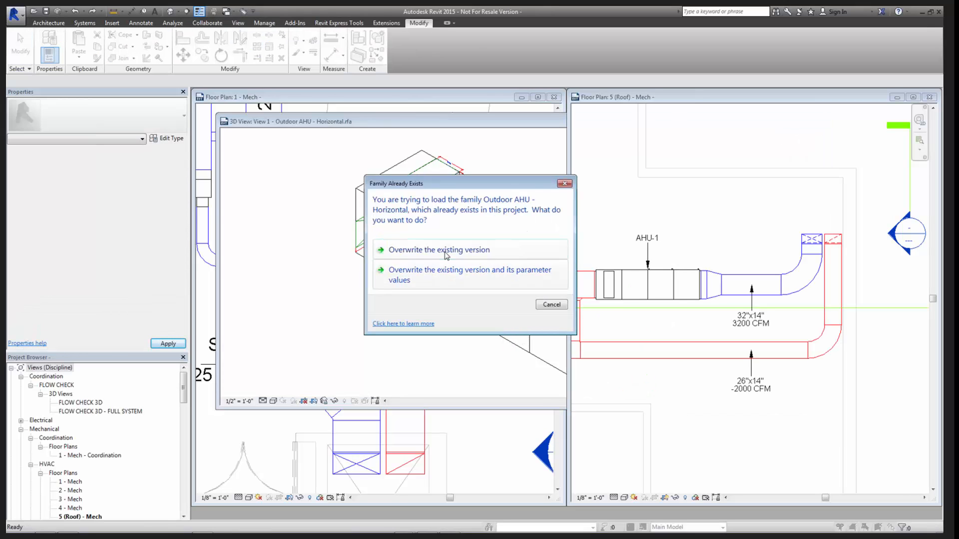
click(446, 252)
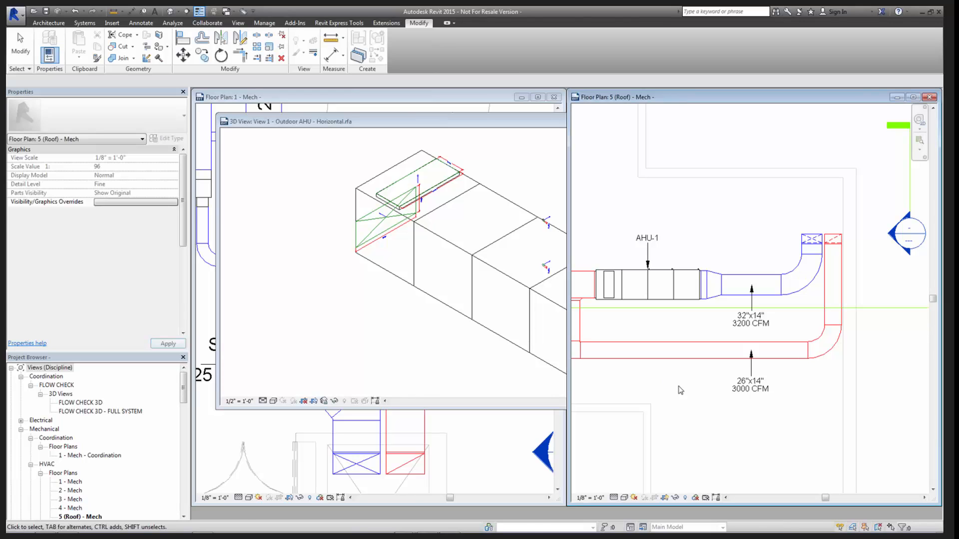
middle_drag(708, 449, 767, 389)
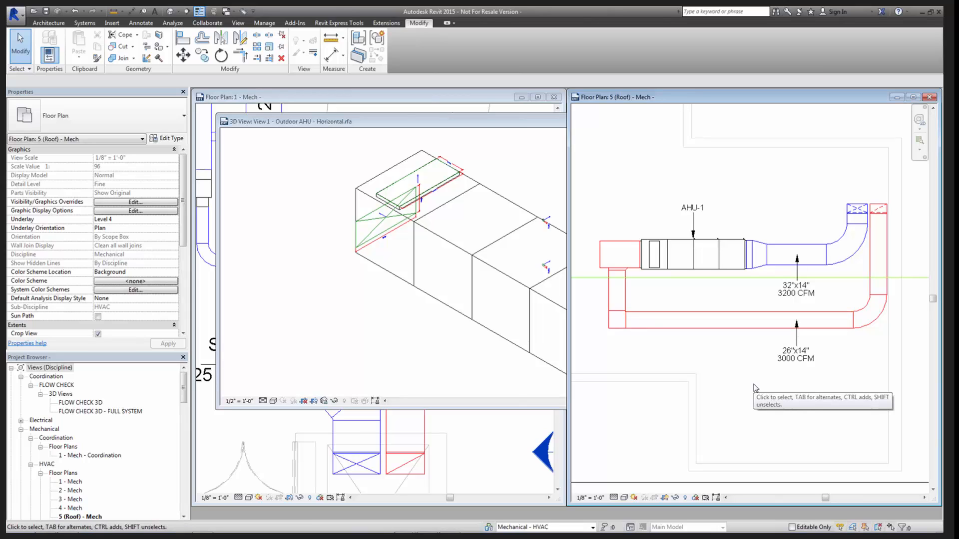
click(674, 270)
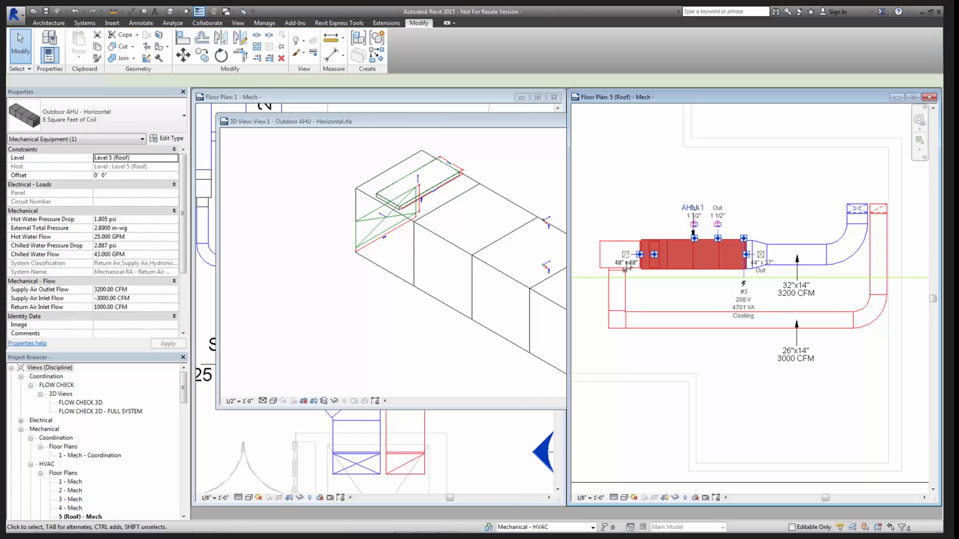
key(Escape)
scroll(641, 261, up, 3)
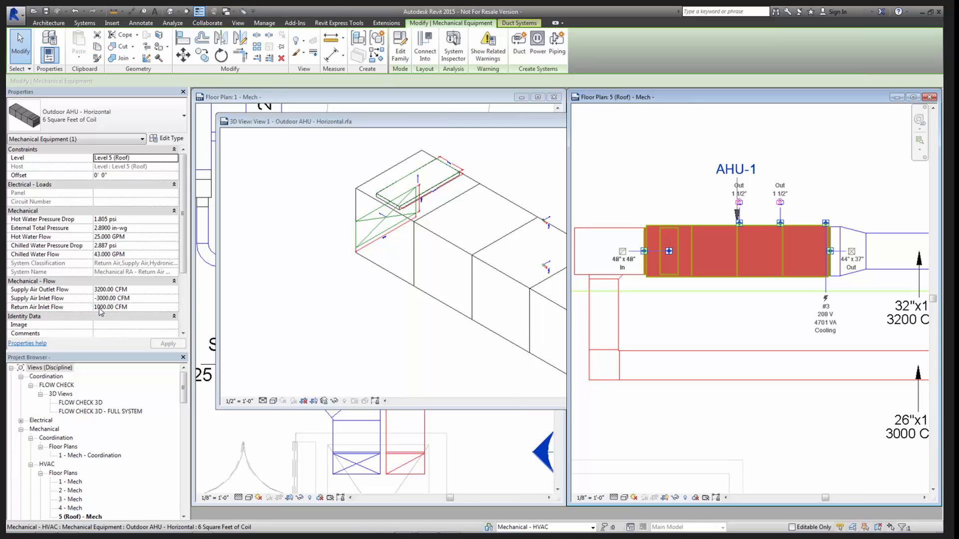
click(794, 456)
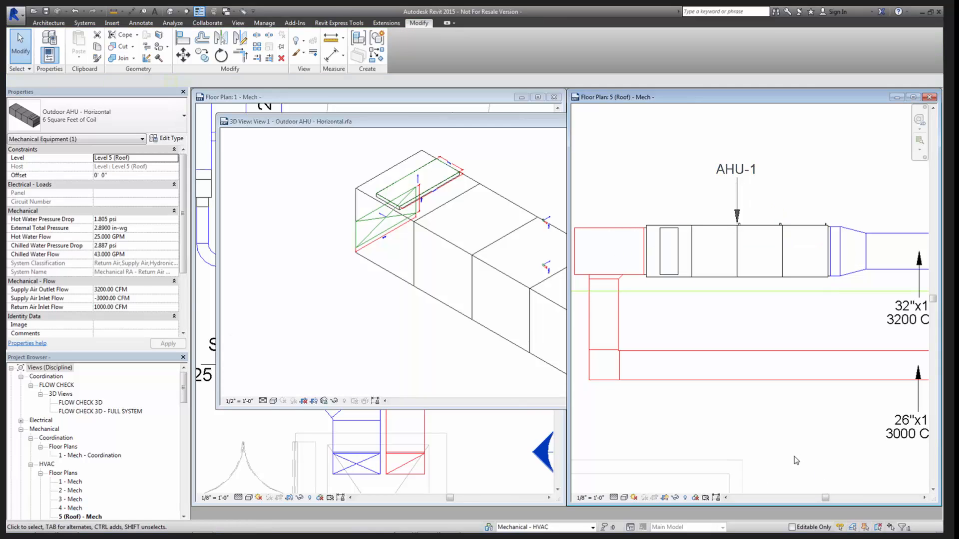
scroll(792, 456, down, 1)
scroll(721, 441, down, 1)
- In the AHU family, associate the end-face Return Air connector's Flow with the Return Air Inlet Flow parameter
click(400, 283)
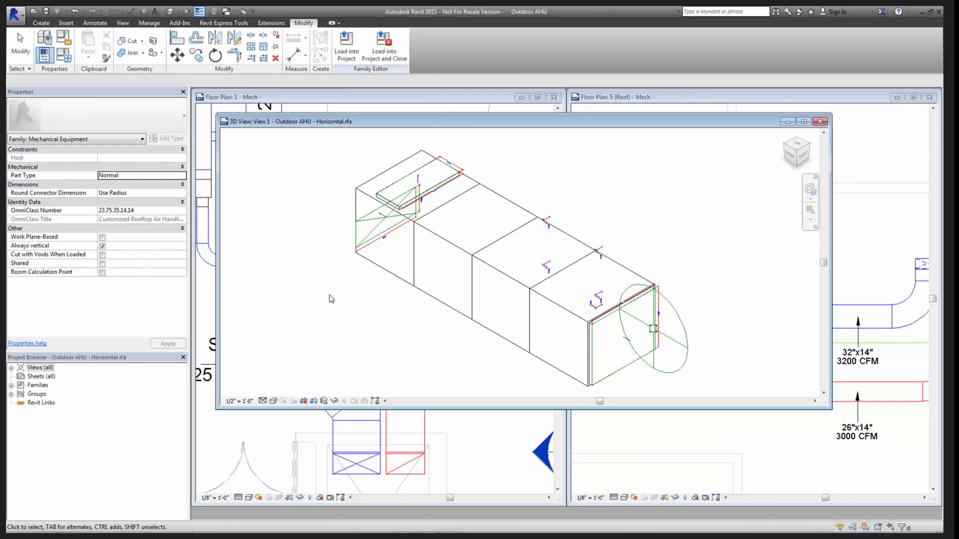
click(412, 237)
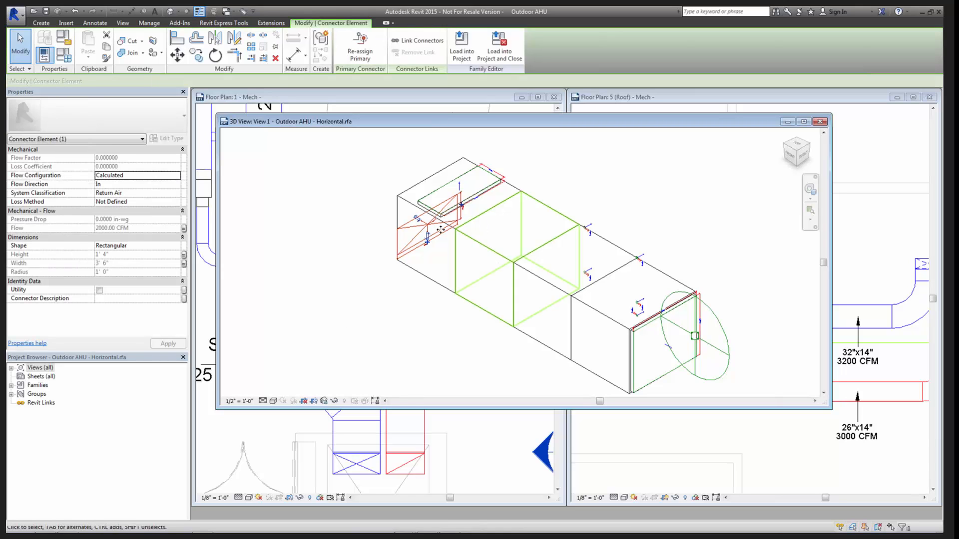
click(184, 228)
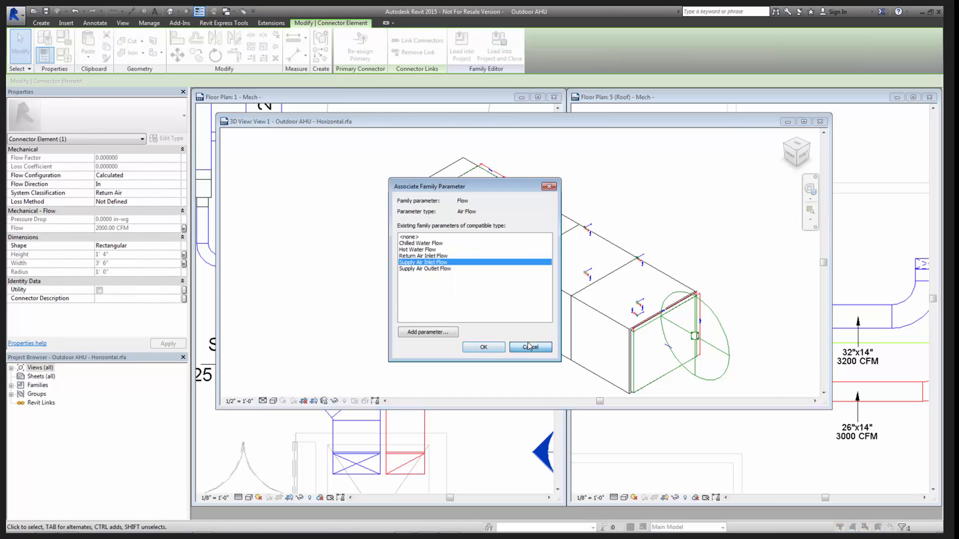
click(483, 347)
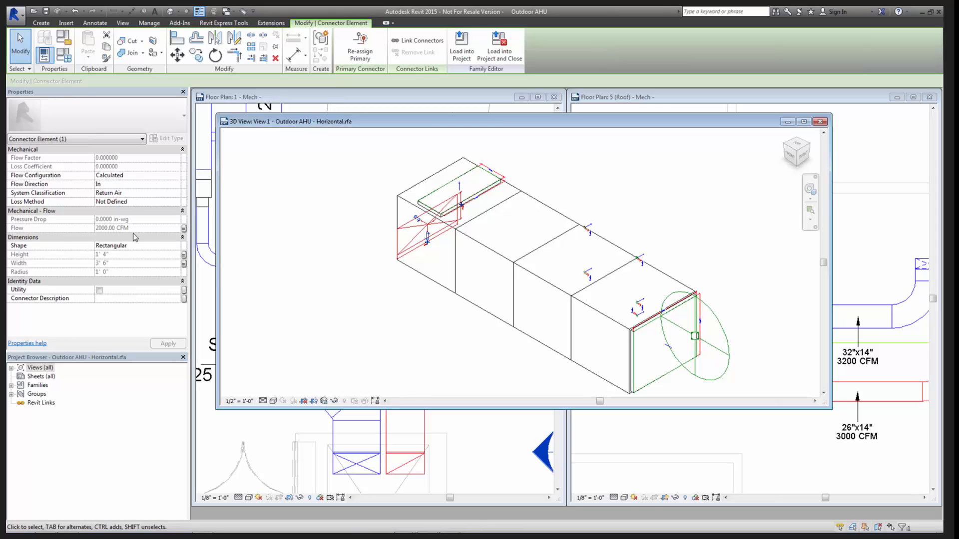
click(183, 228)
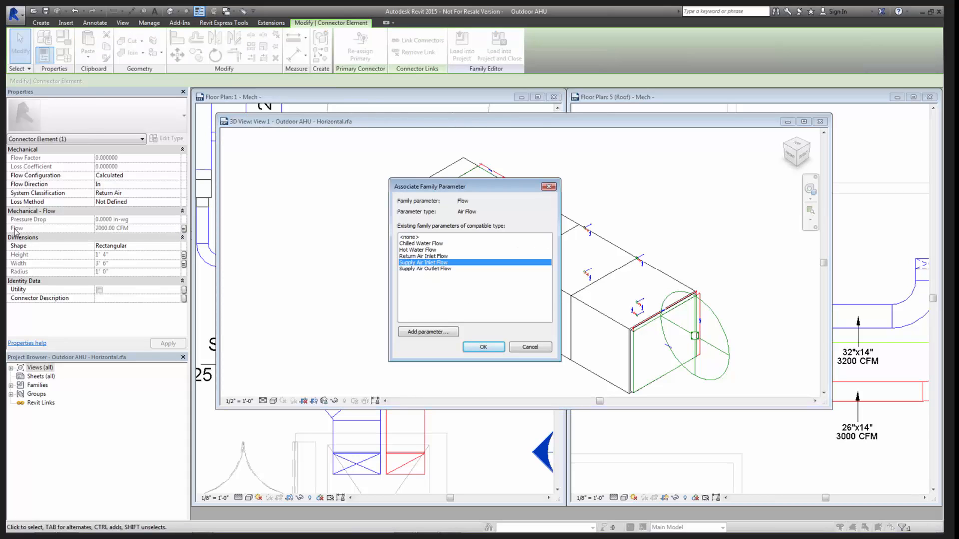
drag(440, 187, 653, 161)
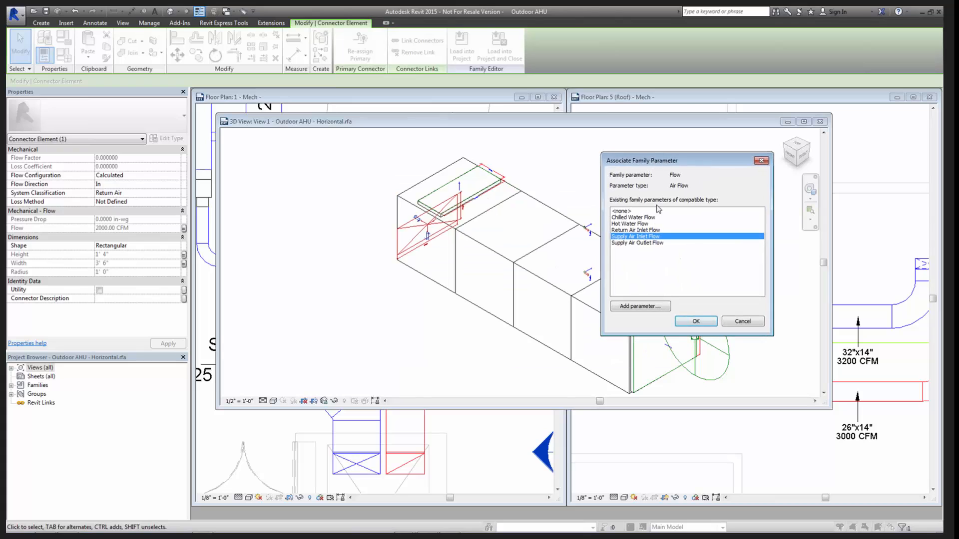
click(635, 230)
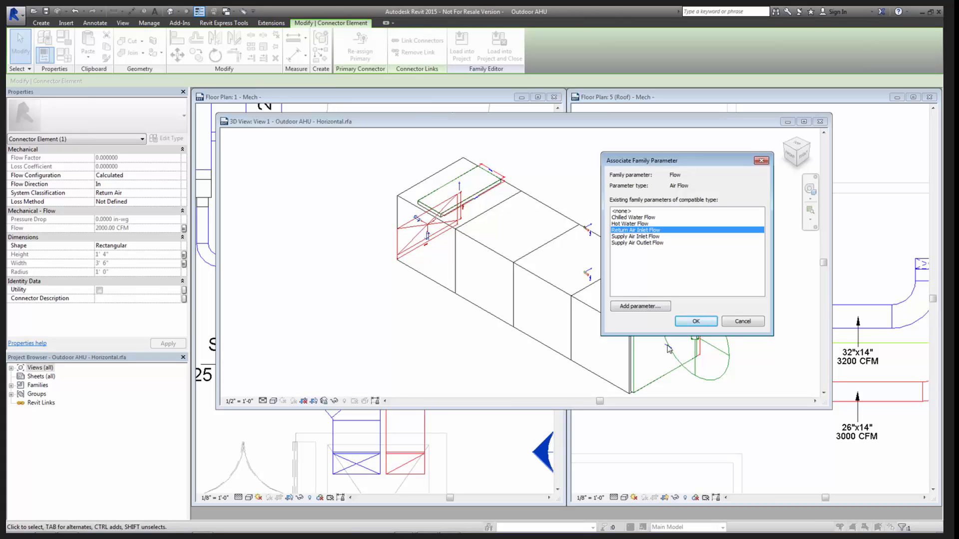
click(694, 321)
click(355, 310)
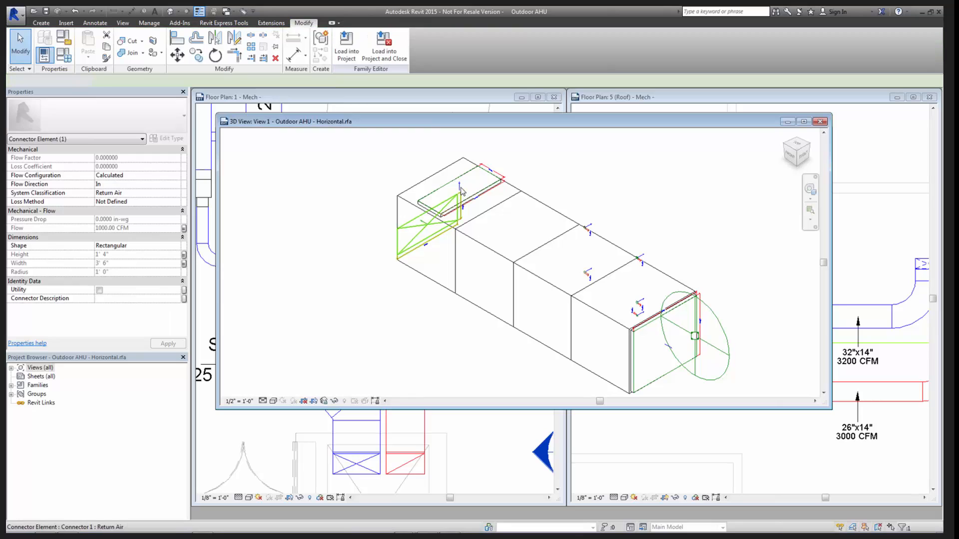
- Remove the family parameter association from the Flow of the Return Air connector on top of the AHU by choosing <none>
click(462, 191)
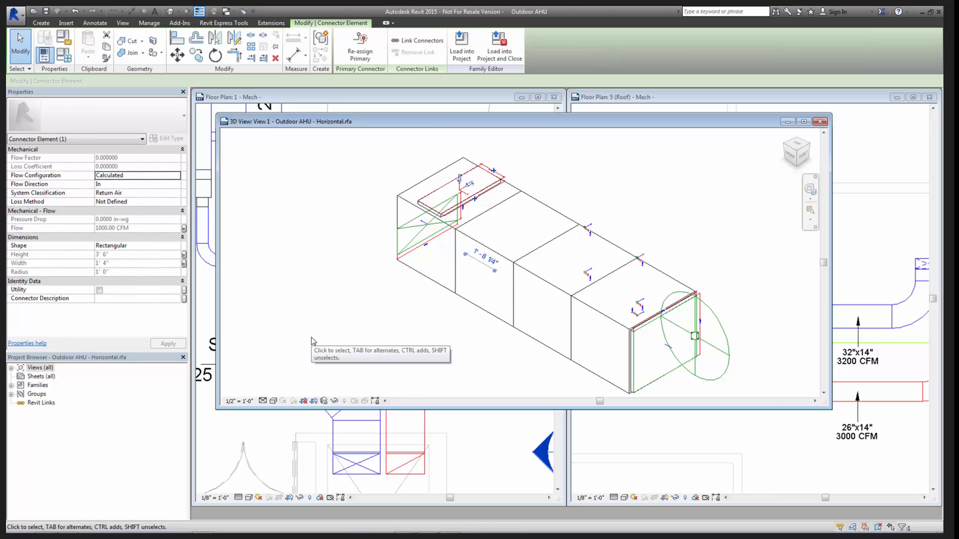
click(183, 229)
click(622, 214)
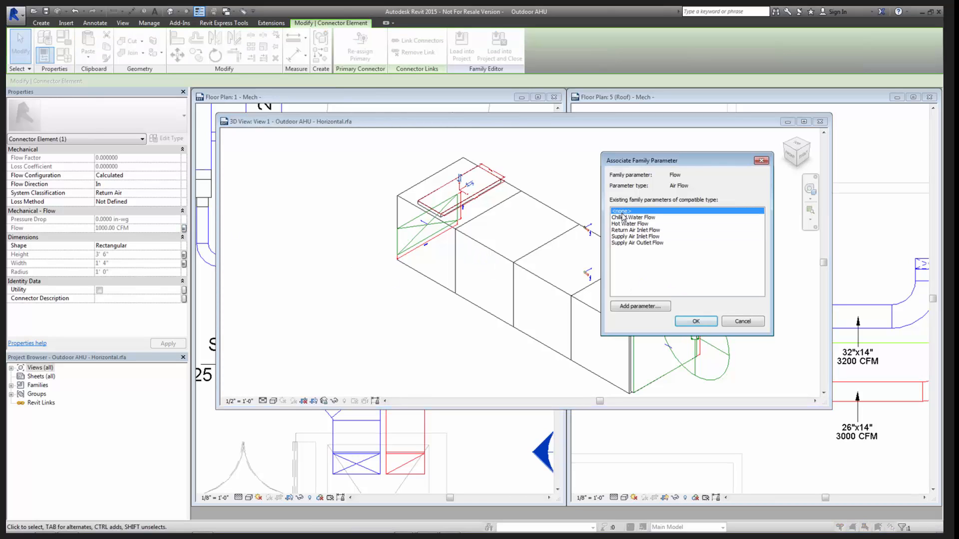
click(695, 321)
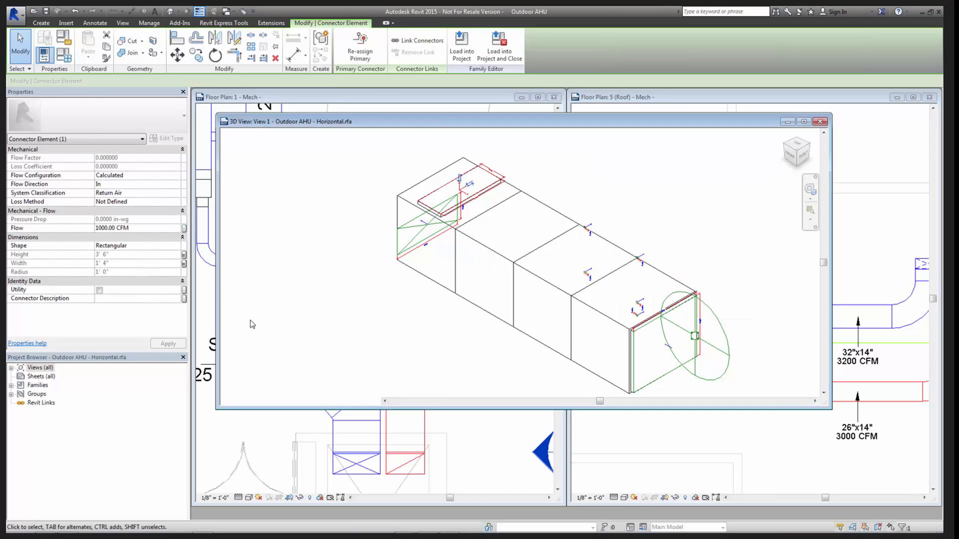
click(301, 325)
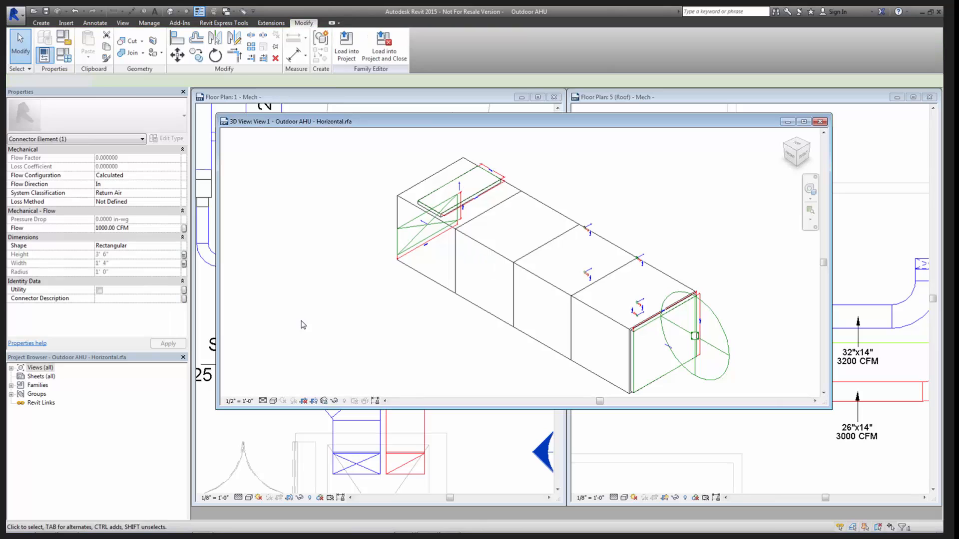
- Reload the edited AHU family into the project, overwriting the existing version, and select AHU-1 in the roof plan
click(346, 46)
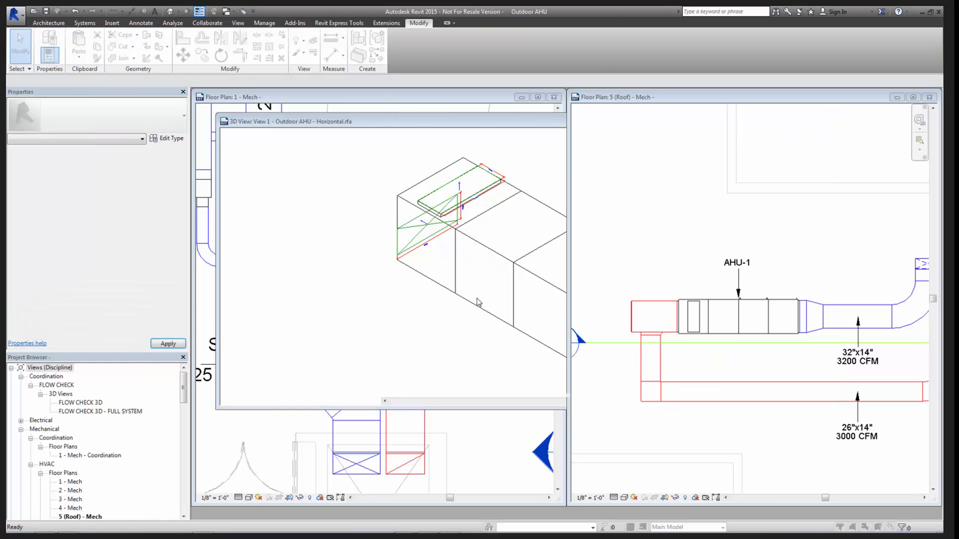
click(451, 249)
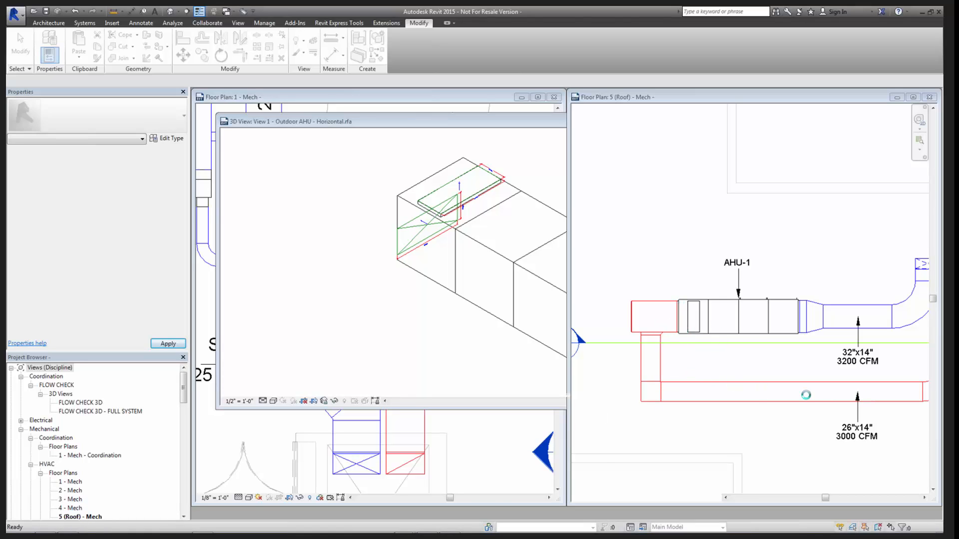
click(714, 341)
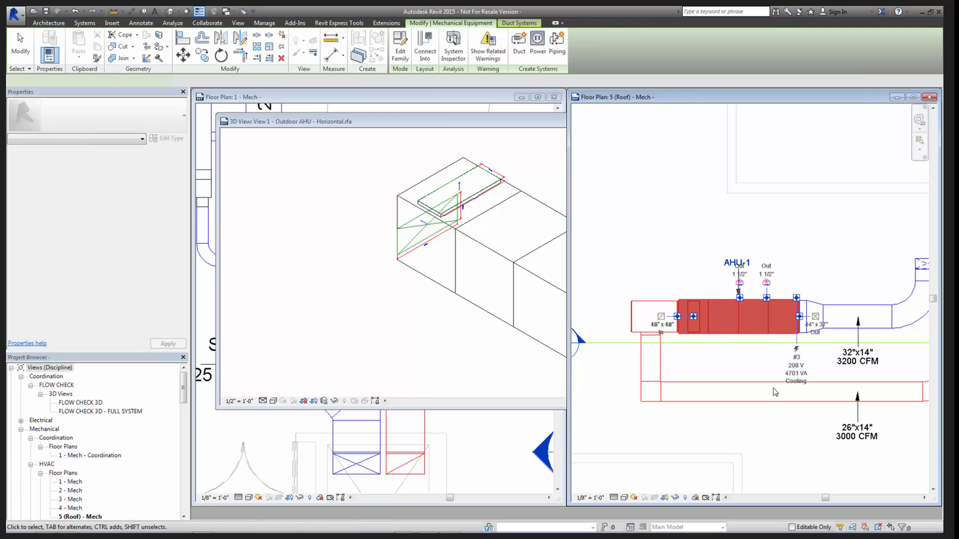